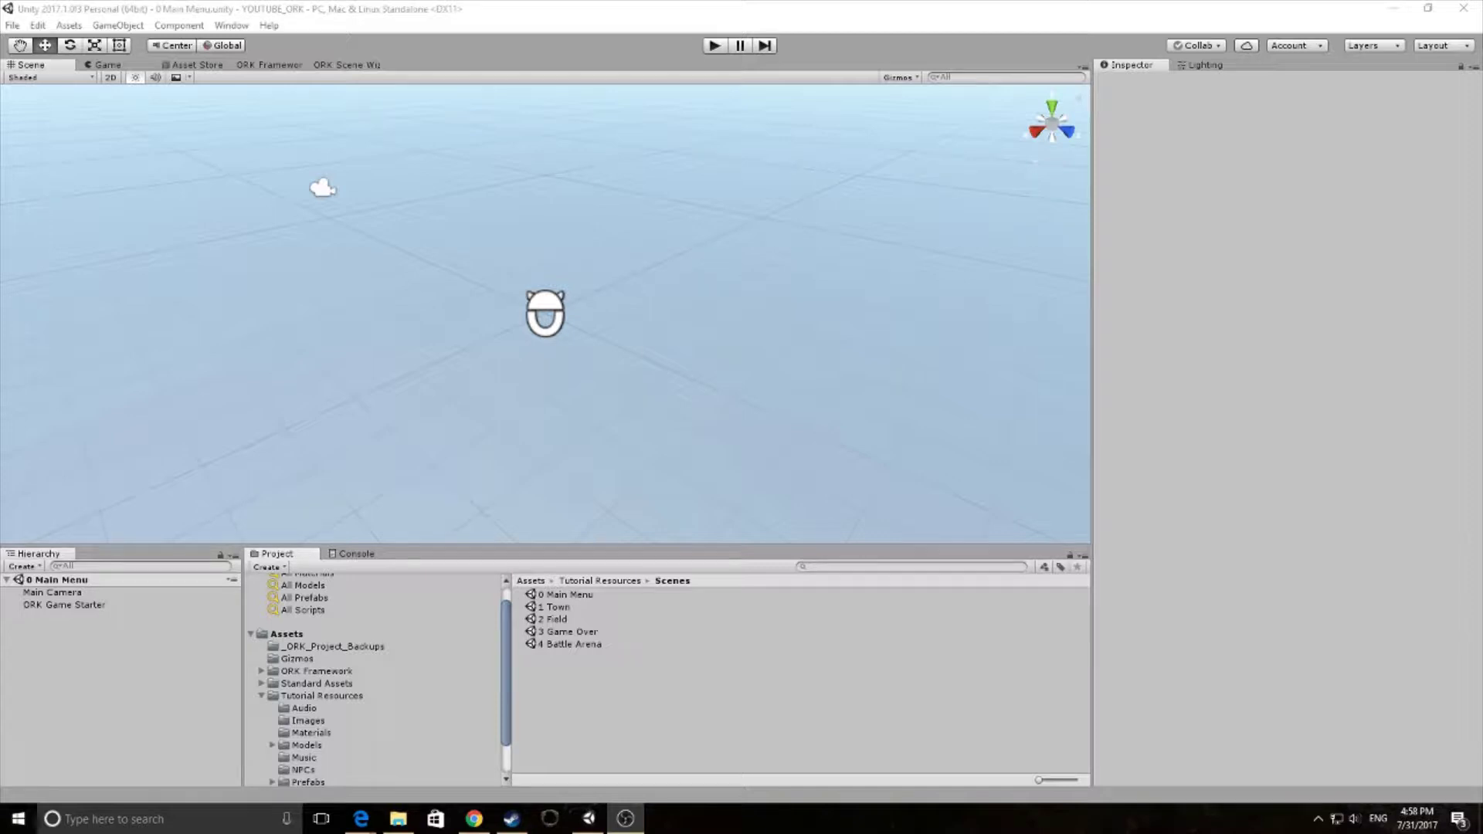
# Rename the default combatant in the ORK Framework combatant settings to Brown Pants.
pyautogui.click(275, 316)
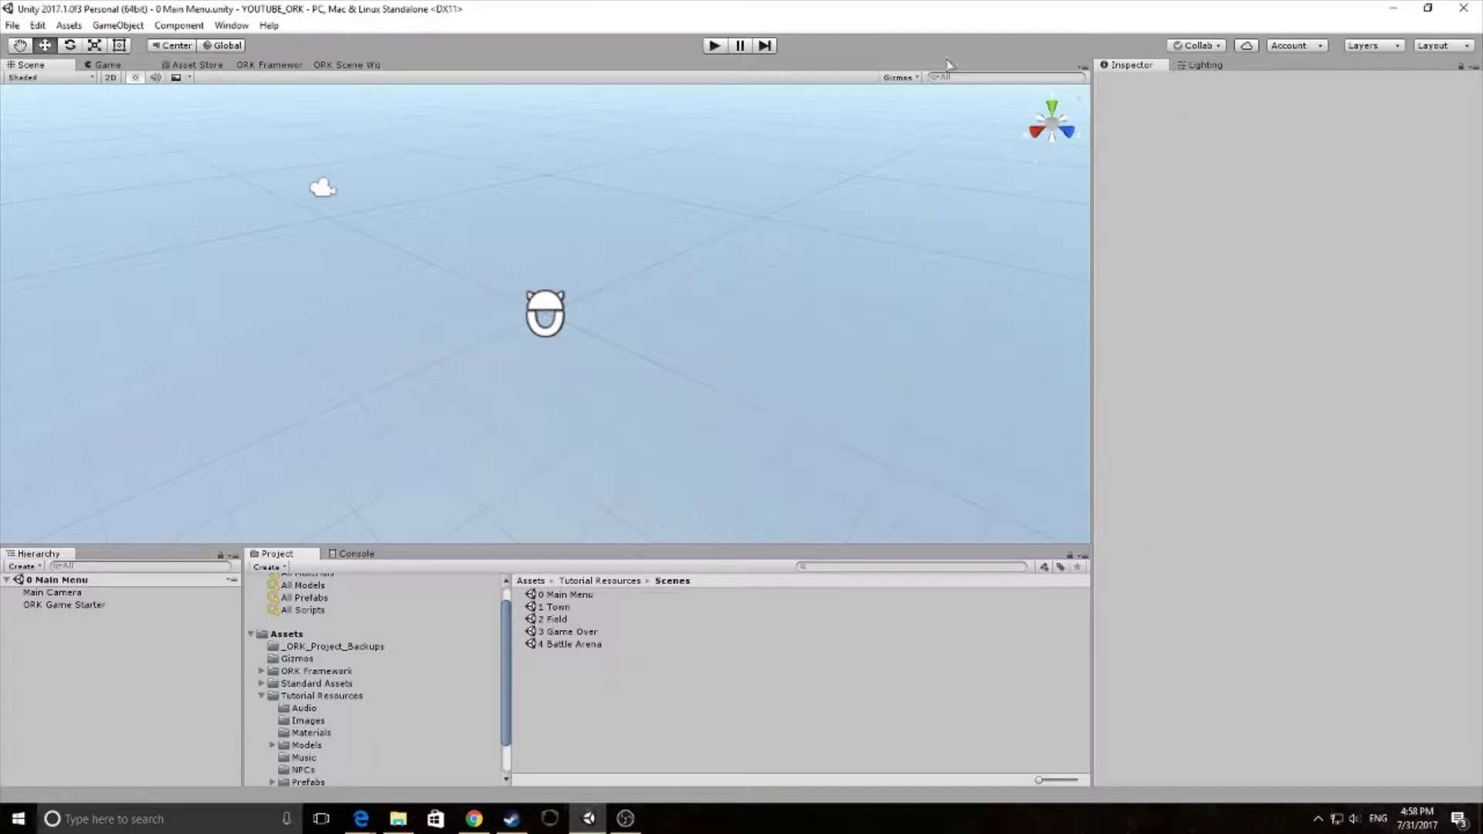
pyautogui.click(261, 66)
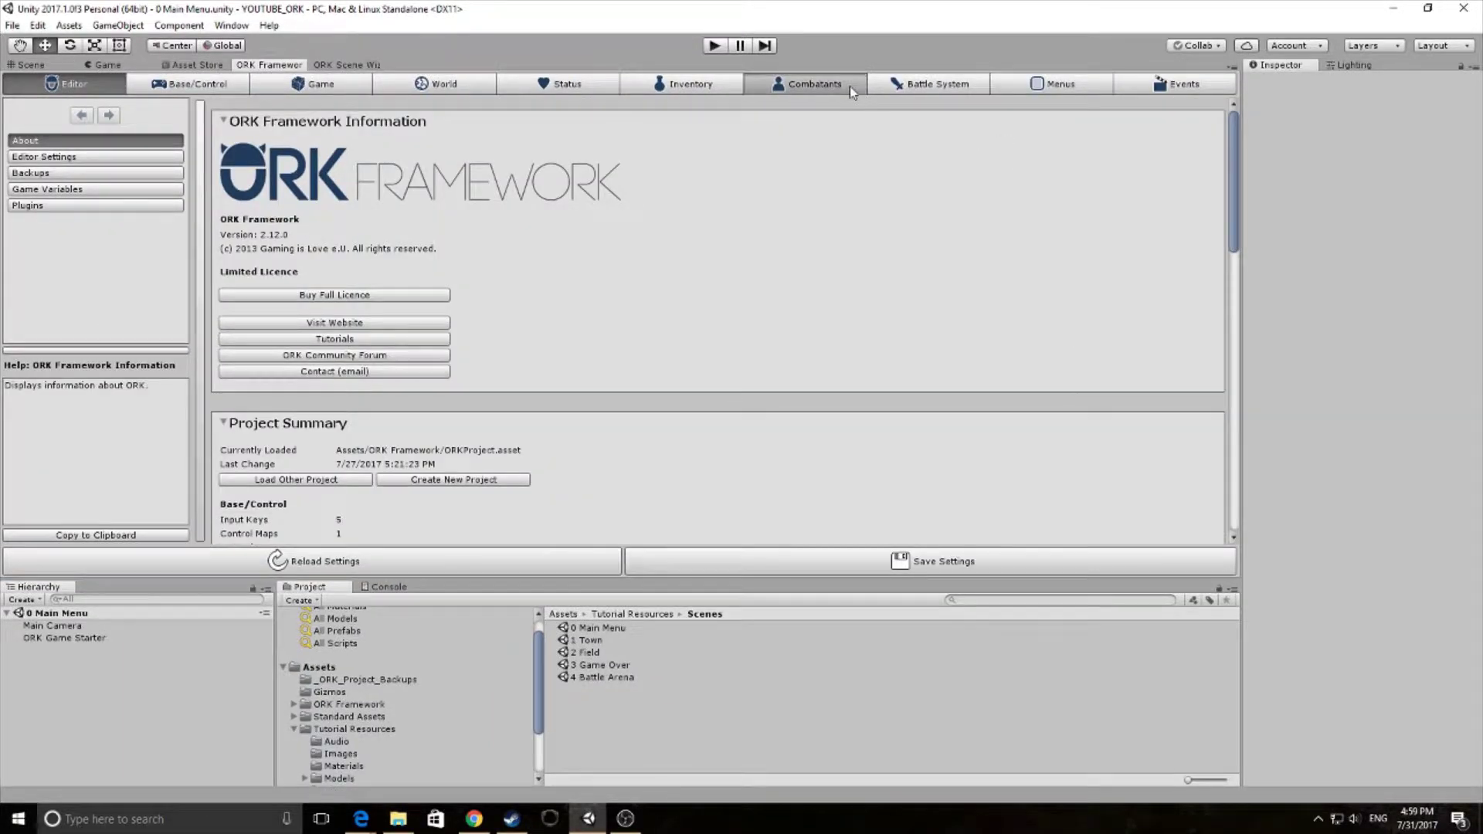
pyautogui.click(850, 91)
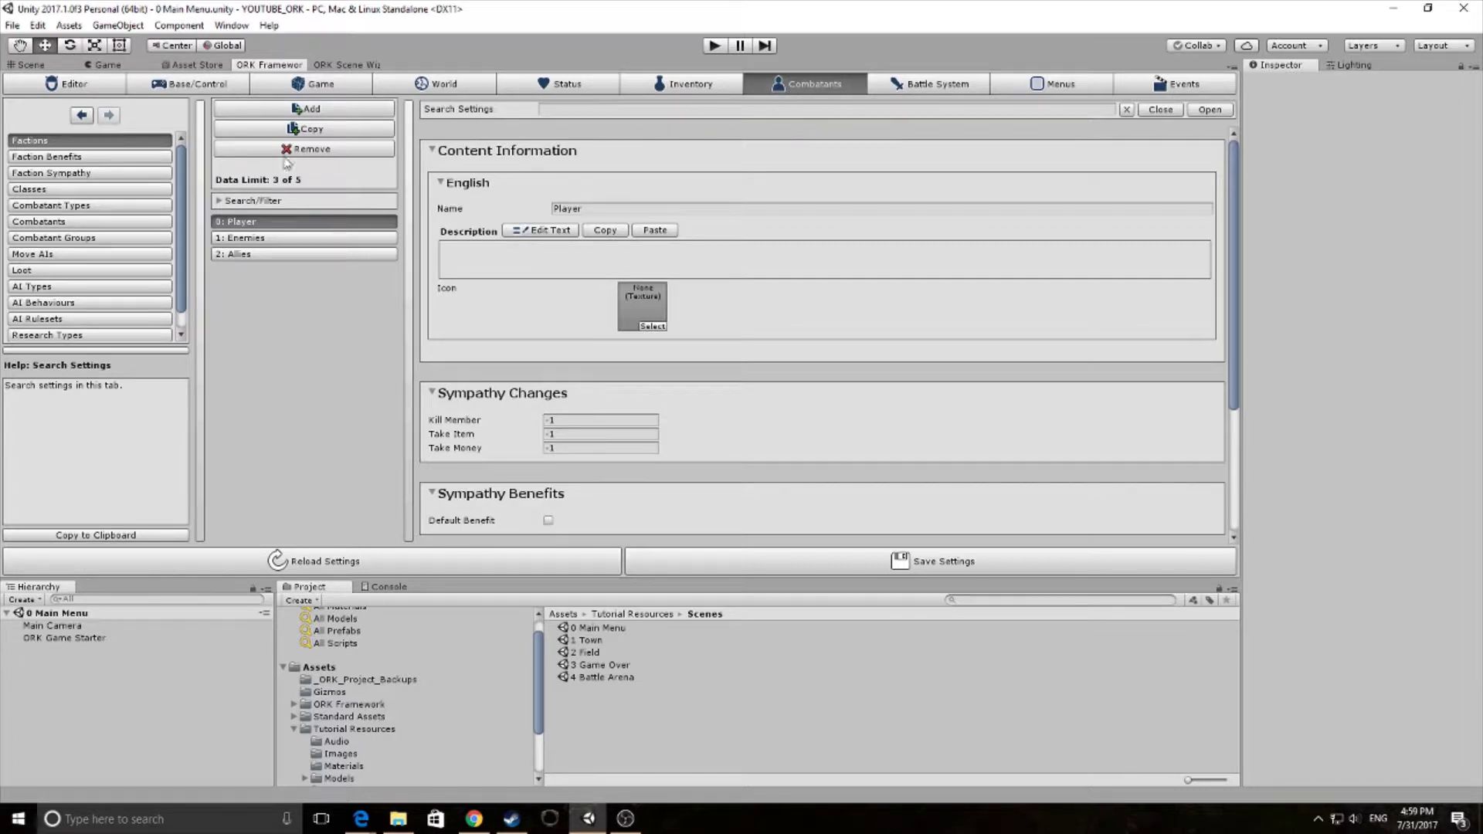
pyautogui.click(94, 224)
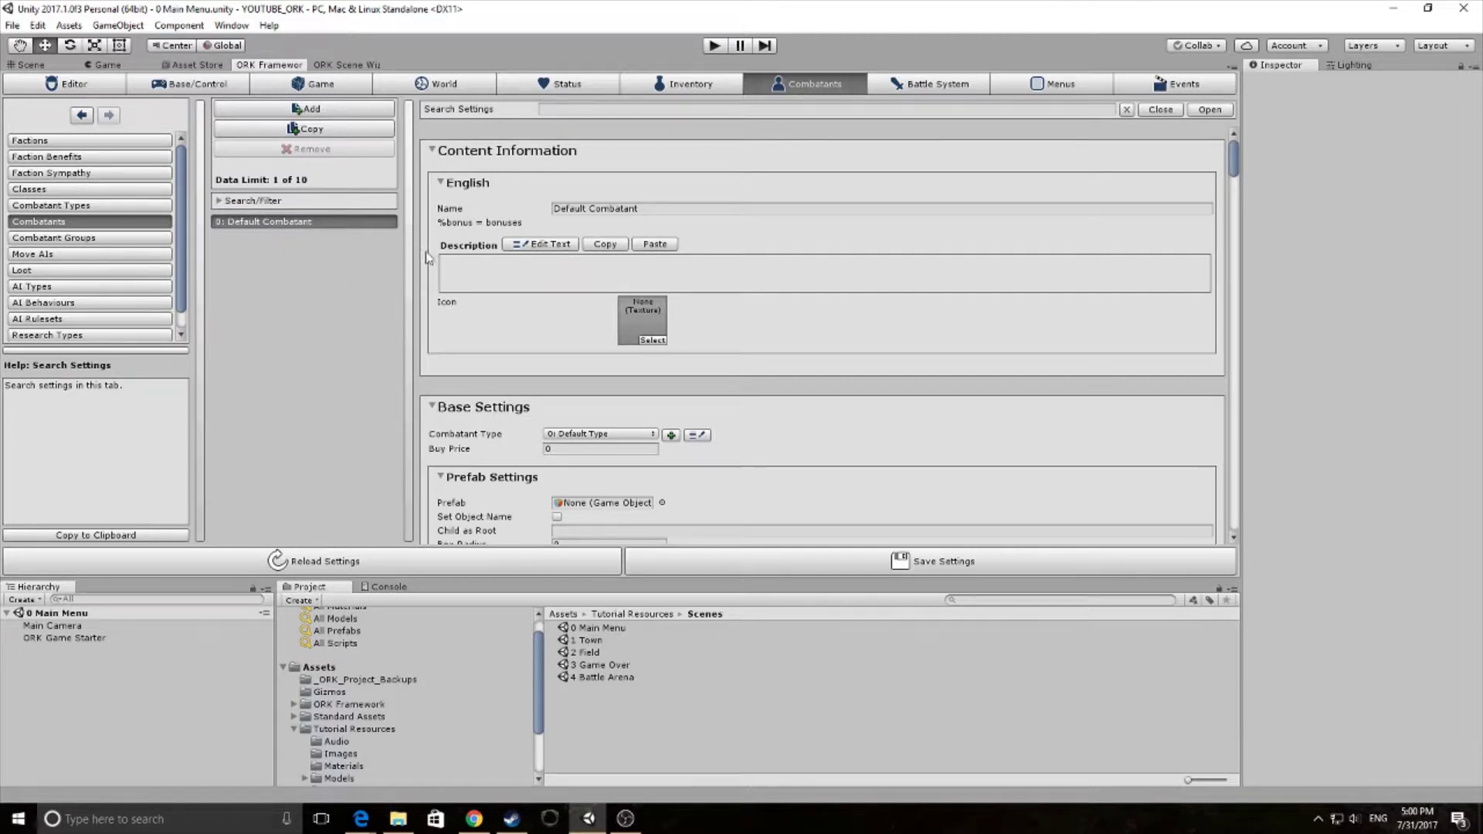
pyautogui.click(649, 210)
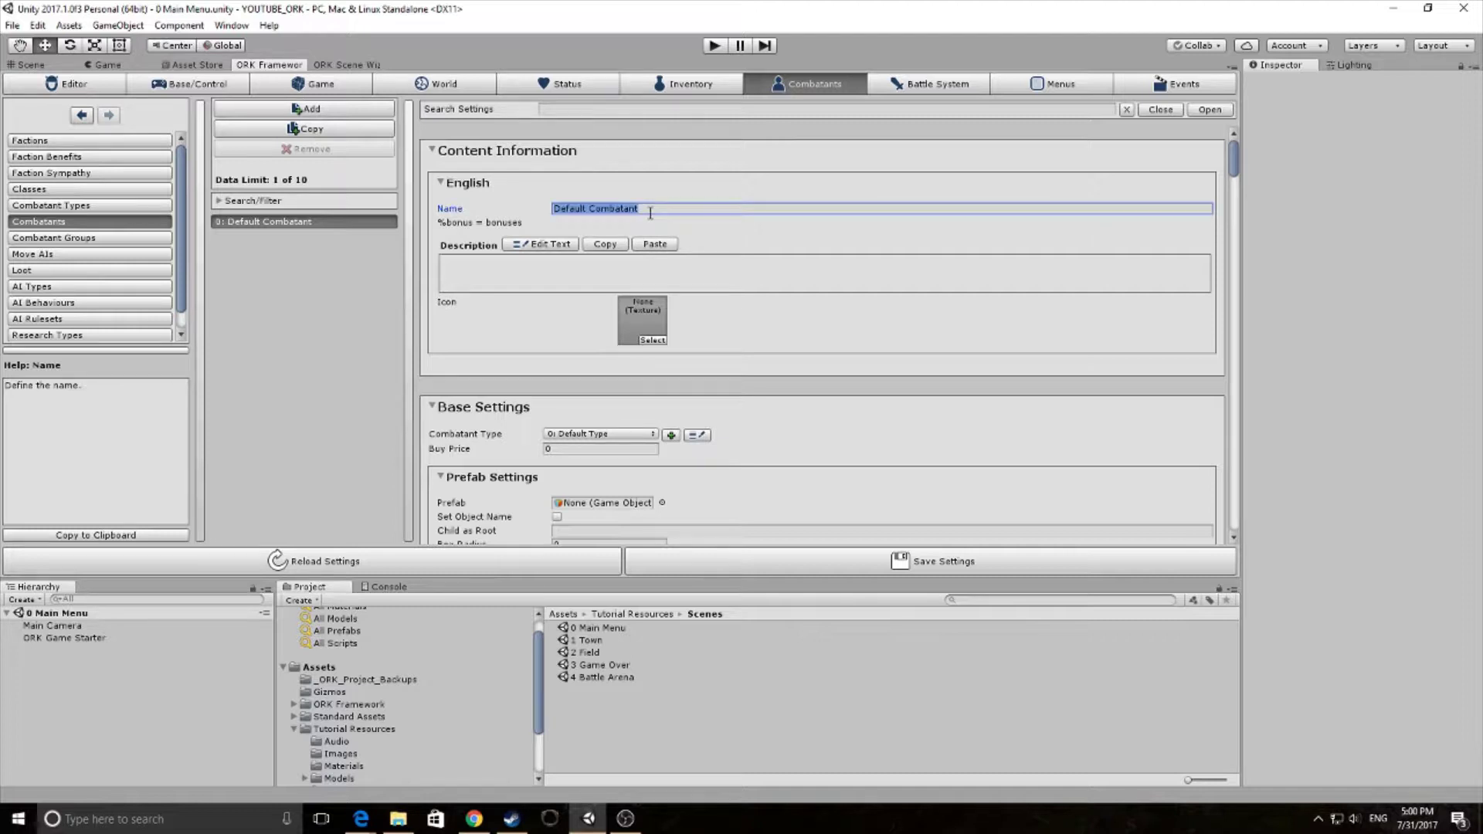
pyautogui.write('Brown Pants')
# Assign the Brown Pants prefab from Tutorial Resources/Prefabs/Combatants to the combatant and save the ORK project settings.
pyautogui.click(345, 742)
pyautogui.scroll(-3, 345, 740)
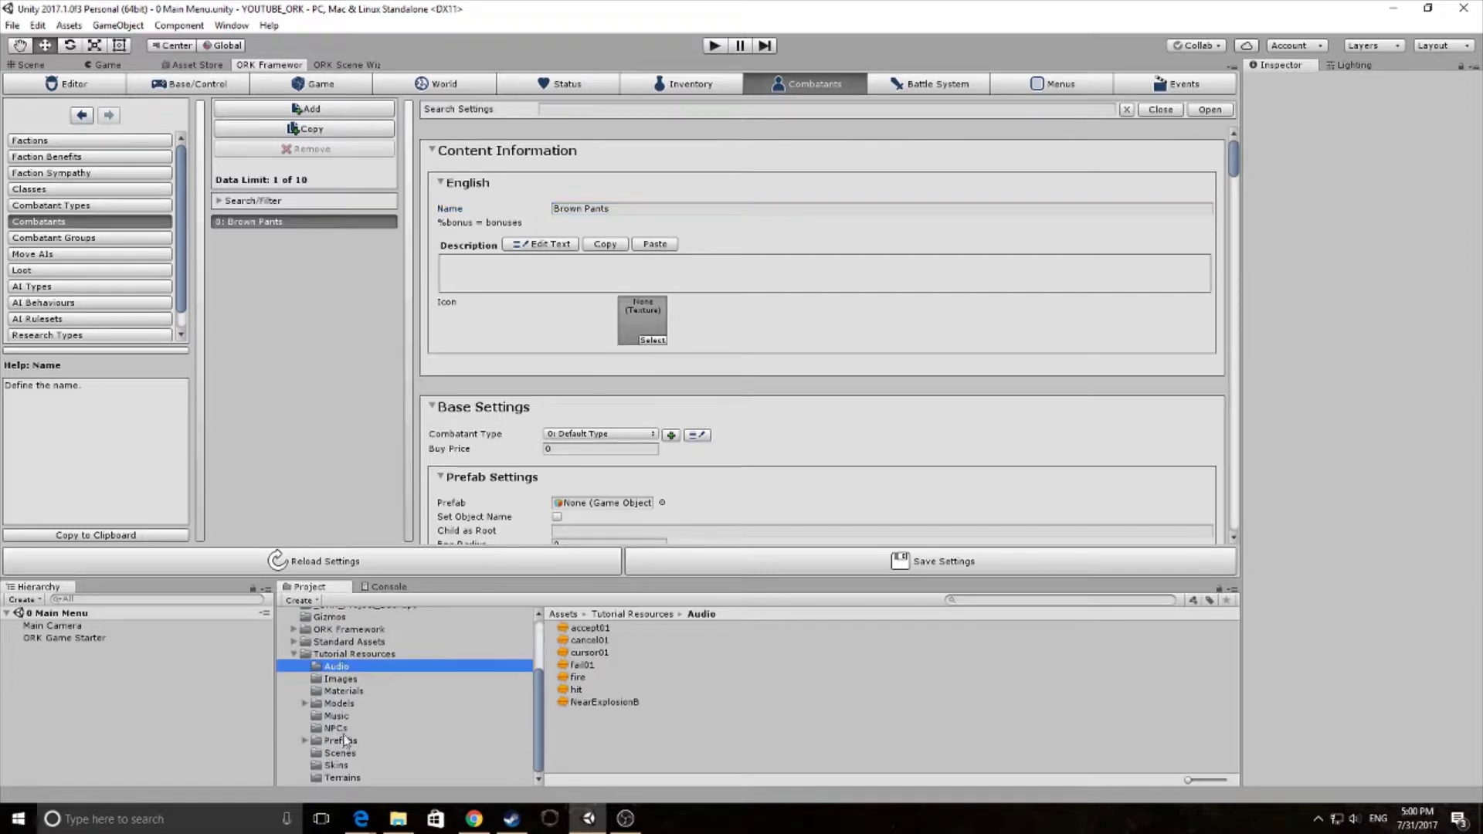
pyautogui.click(343, 740)
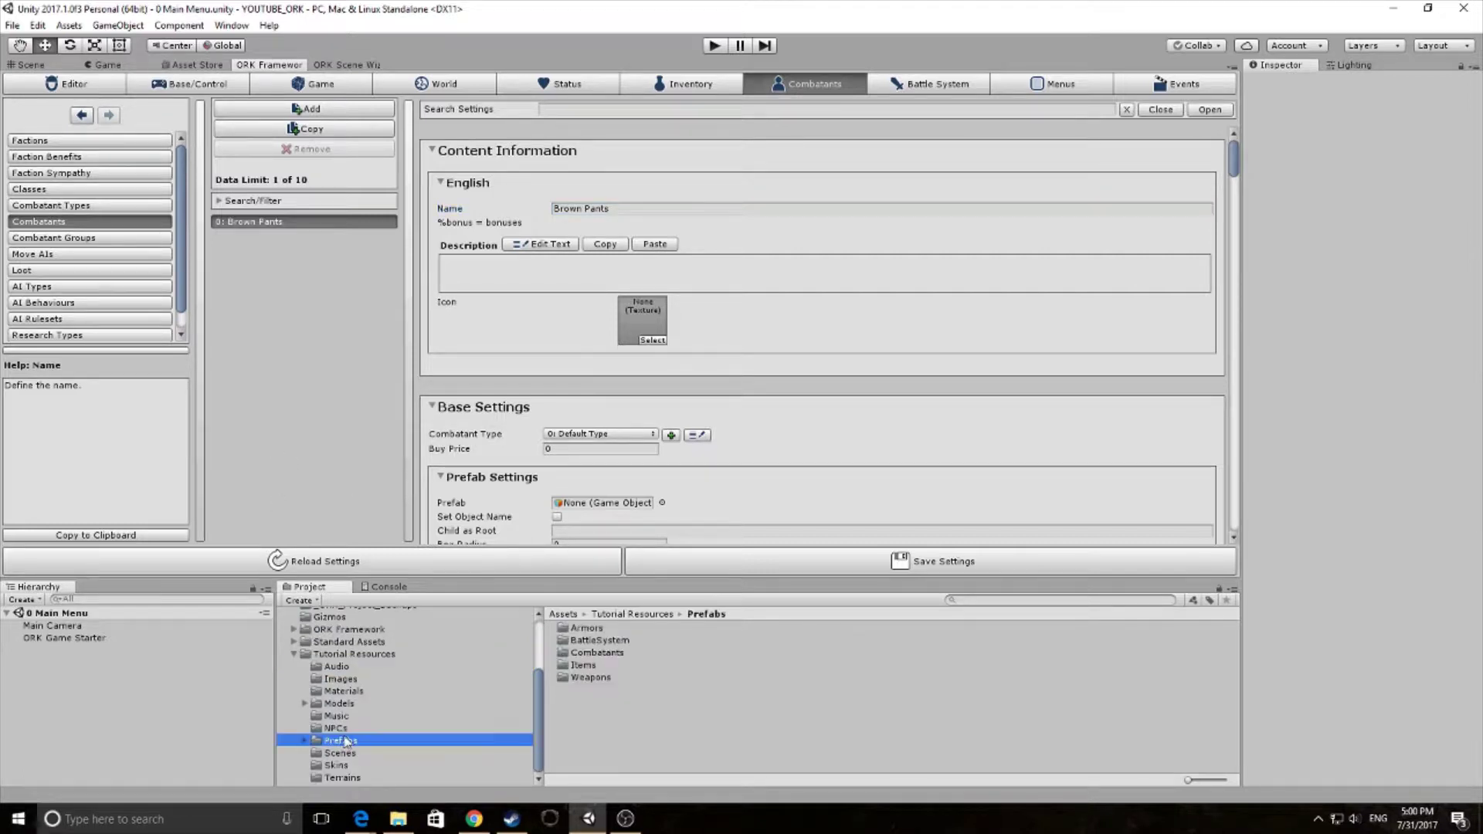
pyautogui.doubleClick(607, 653)
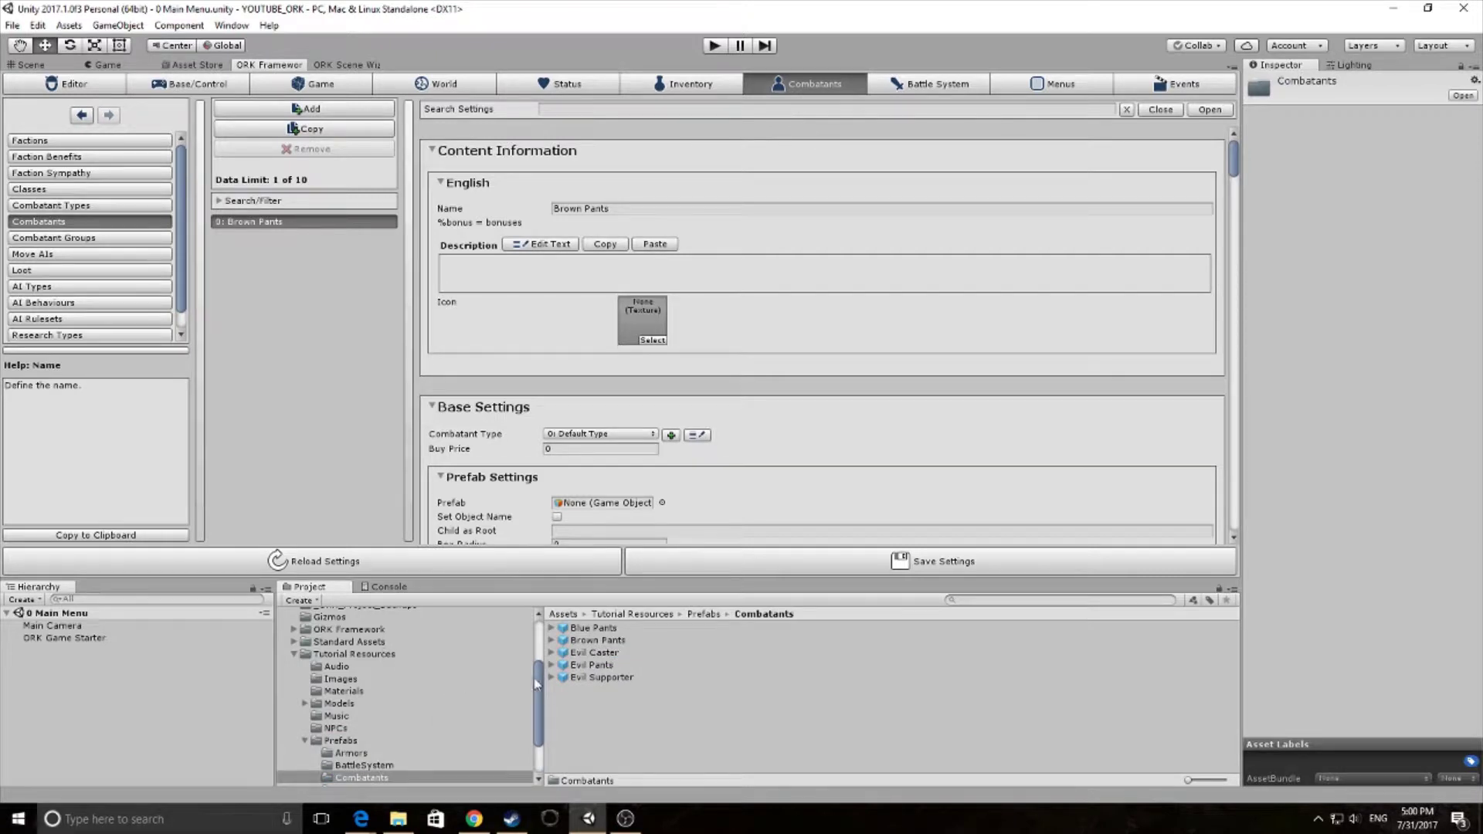
pyautogui.click(599, 640)
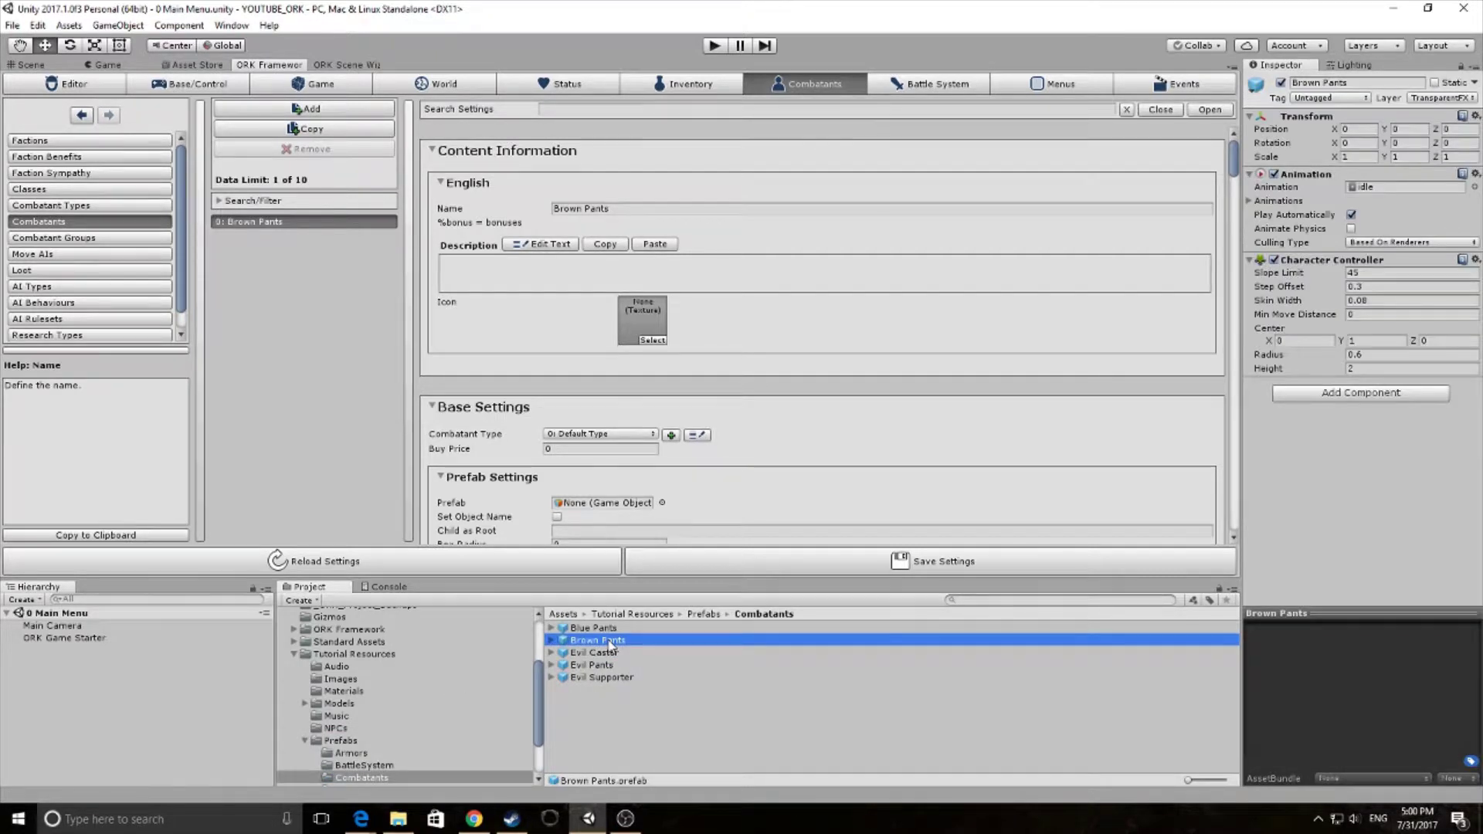
pyautogui.moveTo(611, 645); pyautogui.dragTo(615, 498)
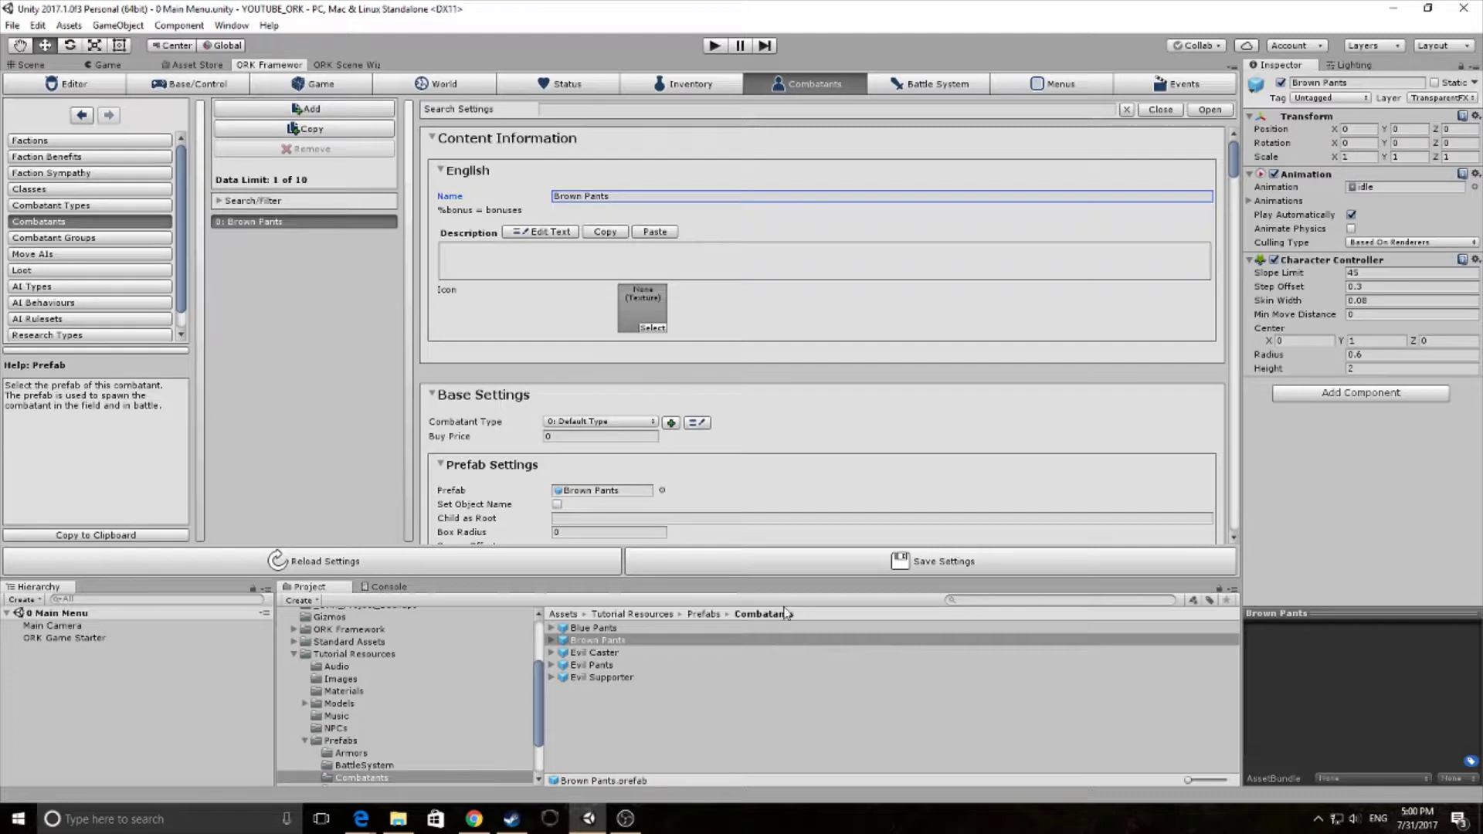
pyautogui.click(902, 567)
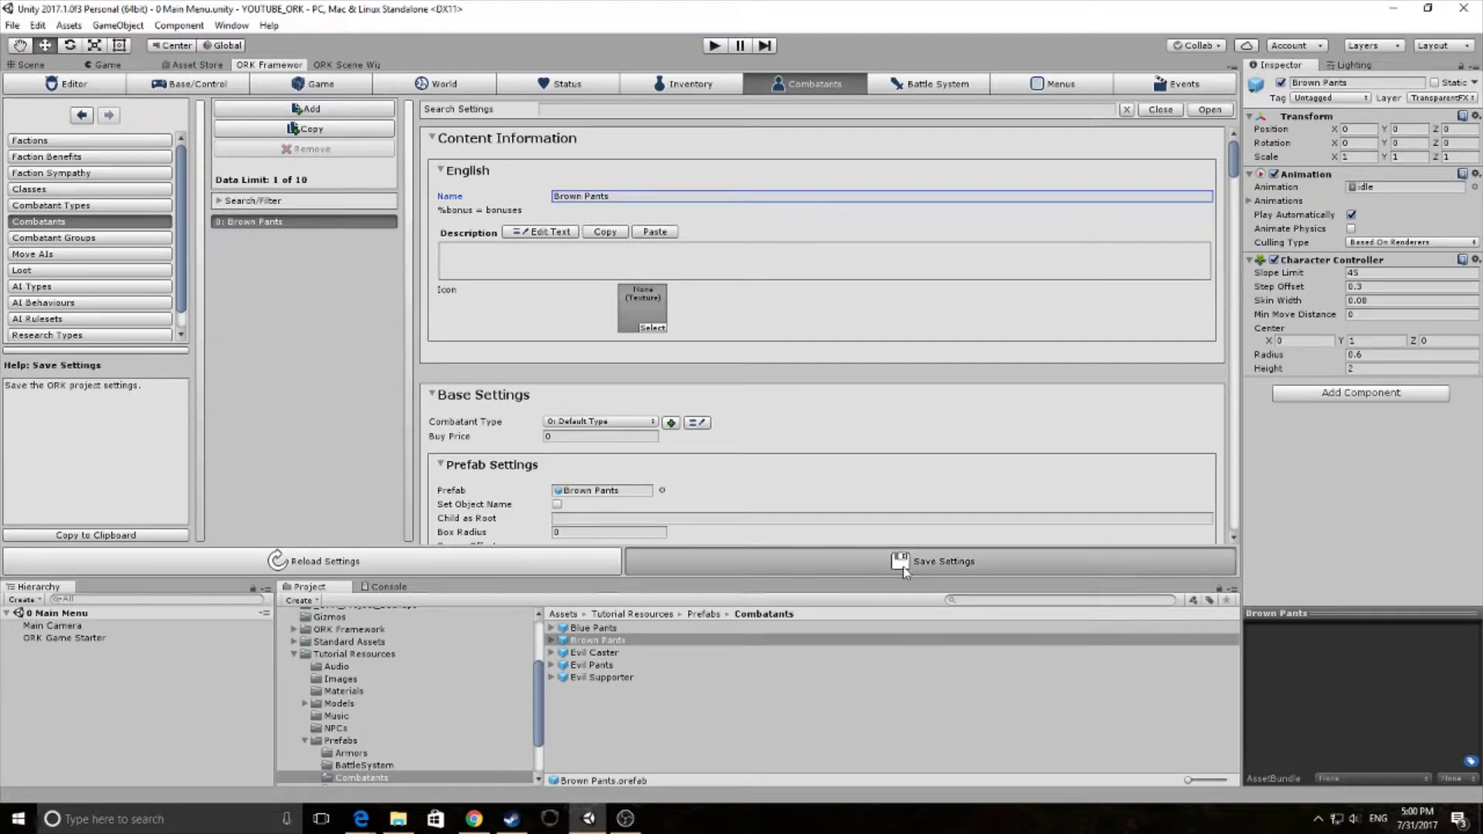
pyautogui.click(903, 569)
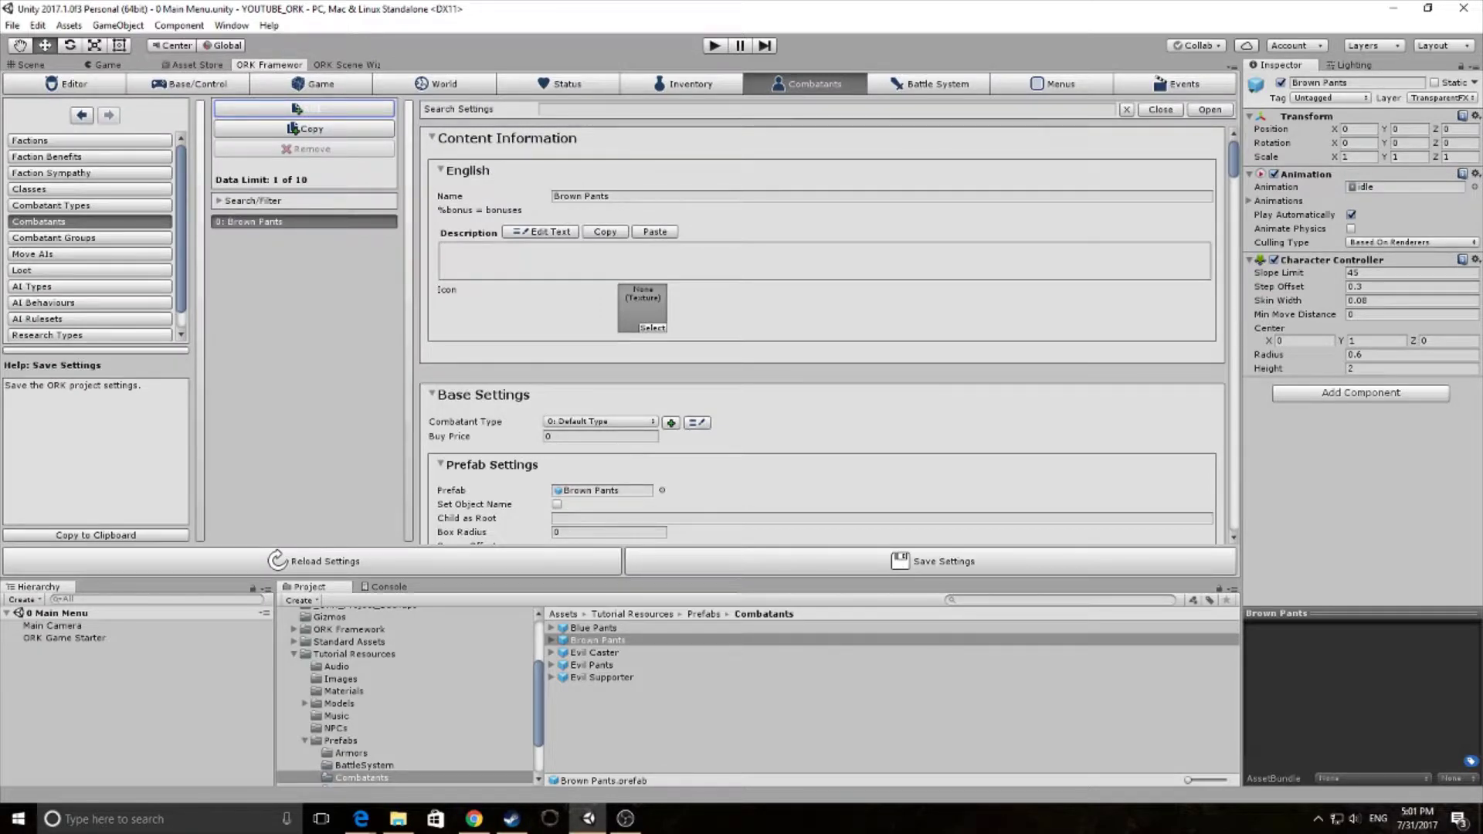
# Create a new game event and attach a Join Active Group node for Brown Pants to its start.
pyautogui.click(1147, 78)
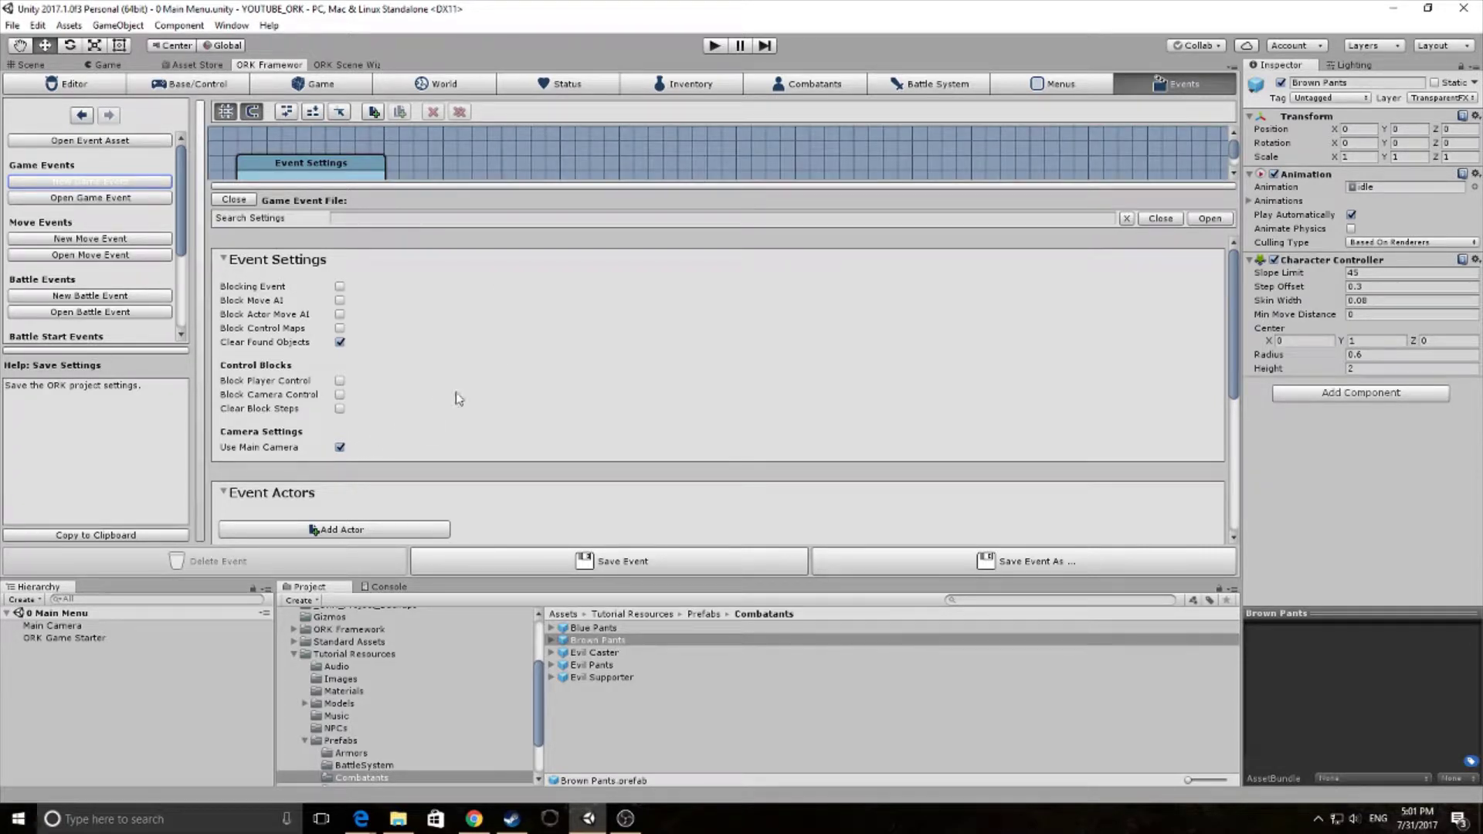
pyautogui.moveTo(508, 184); pyautogui.dragTo(508, 338)
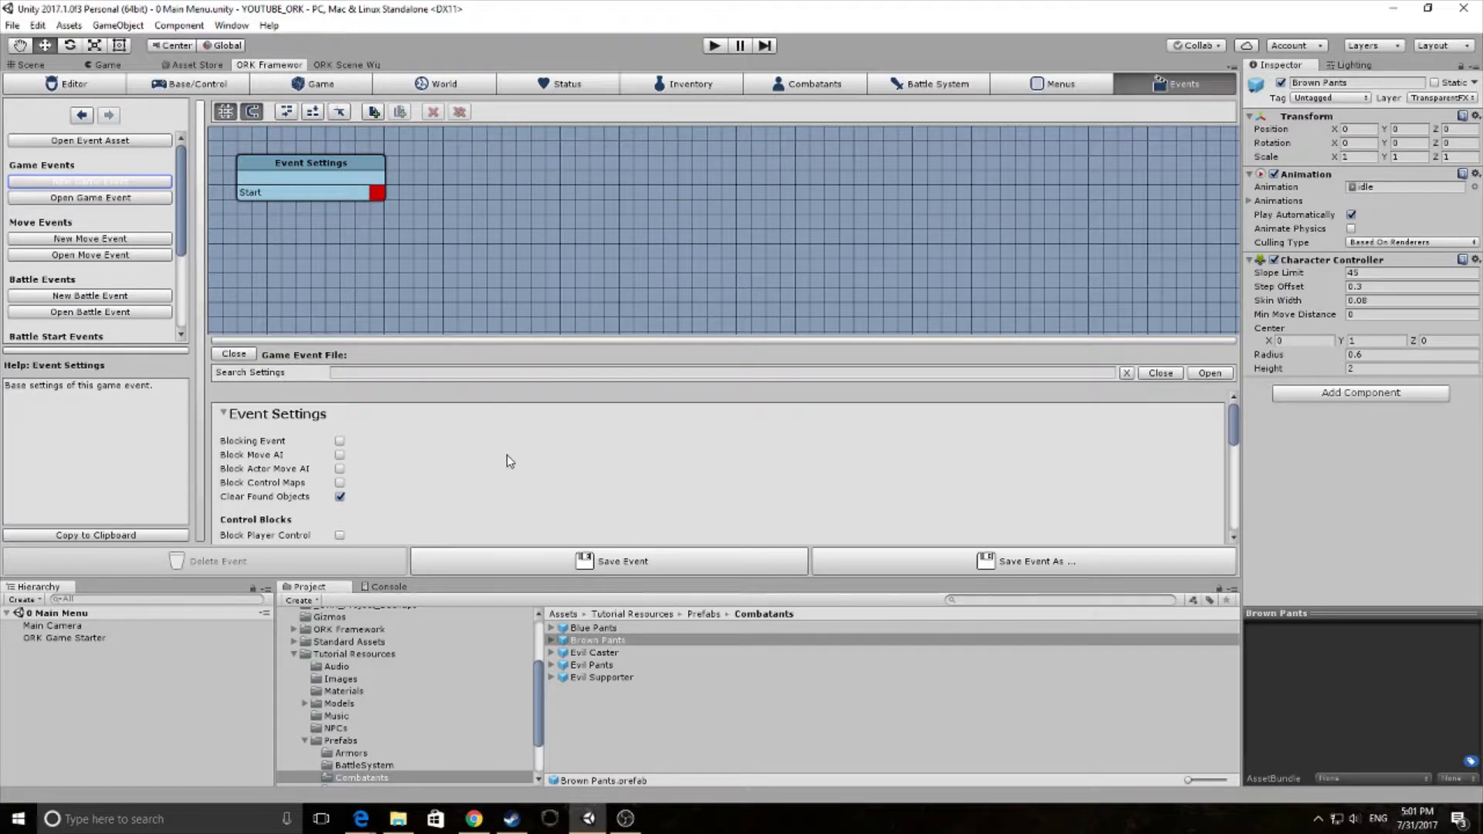
pyautogui.moveTo(183, 248); pyautogui.dragTo(182, 207)
pyautogui.click(371, 224)
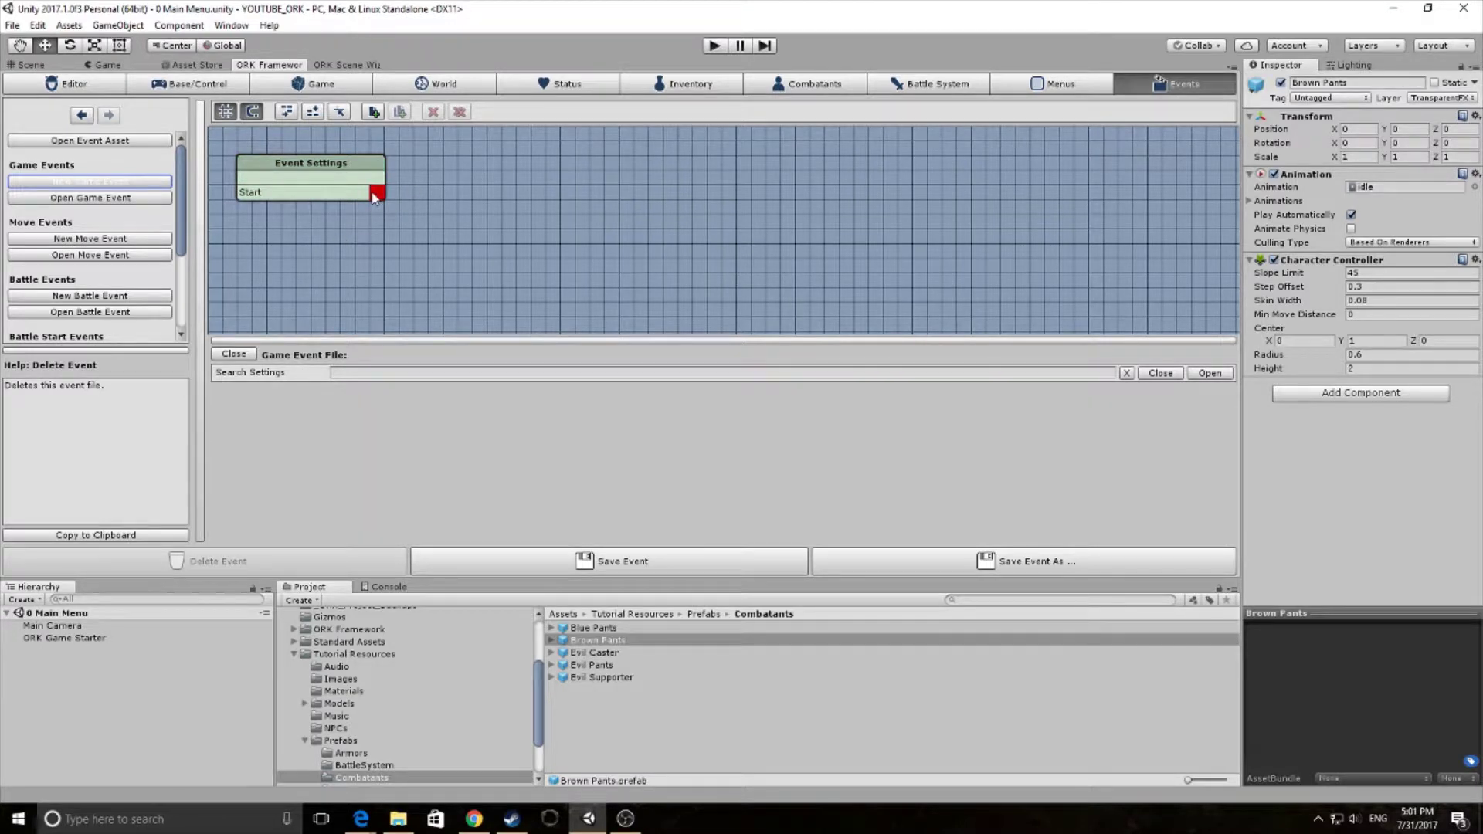
pyautogui.rightClick(373, 196)
pyautogui.moveTo(411, 209)
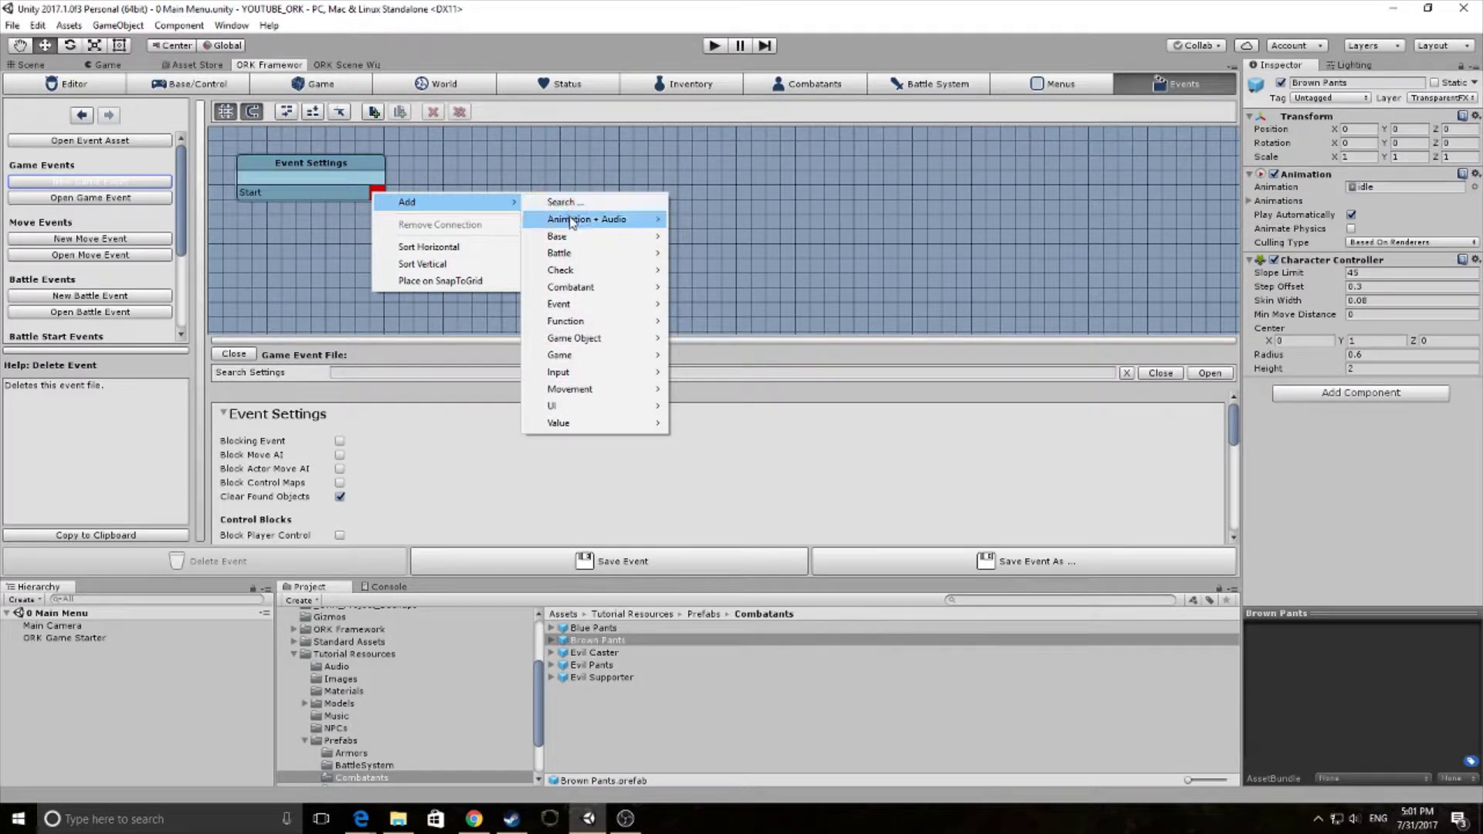
pyautogui.moveTo(592, 224)
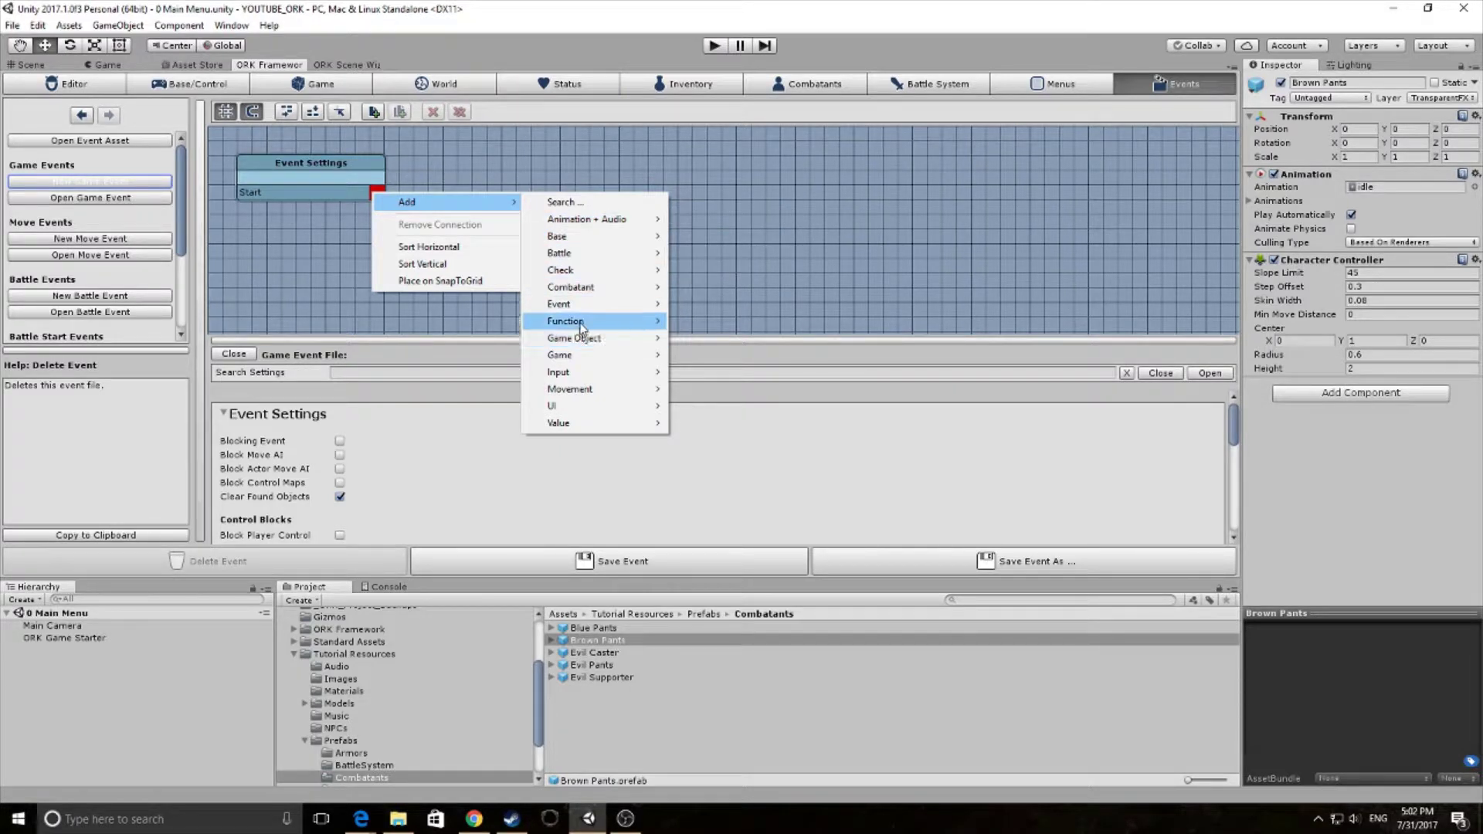
pyautogui.moveTo(587, 360)
pyautogui.moveTo(714, 357)
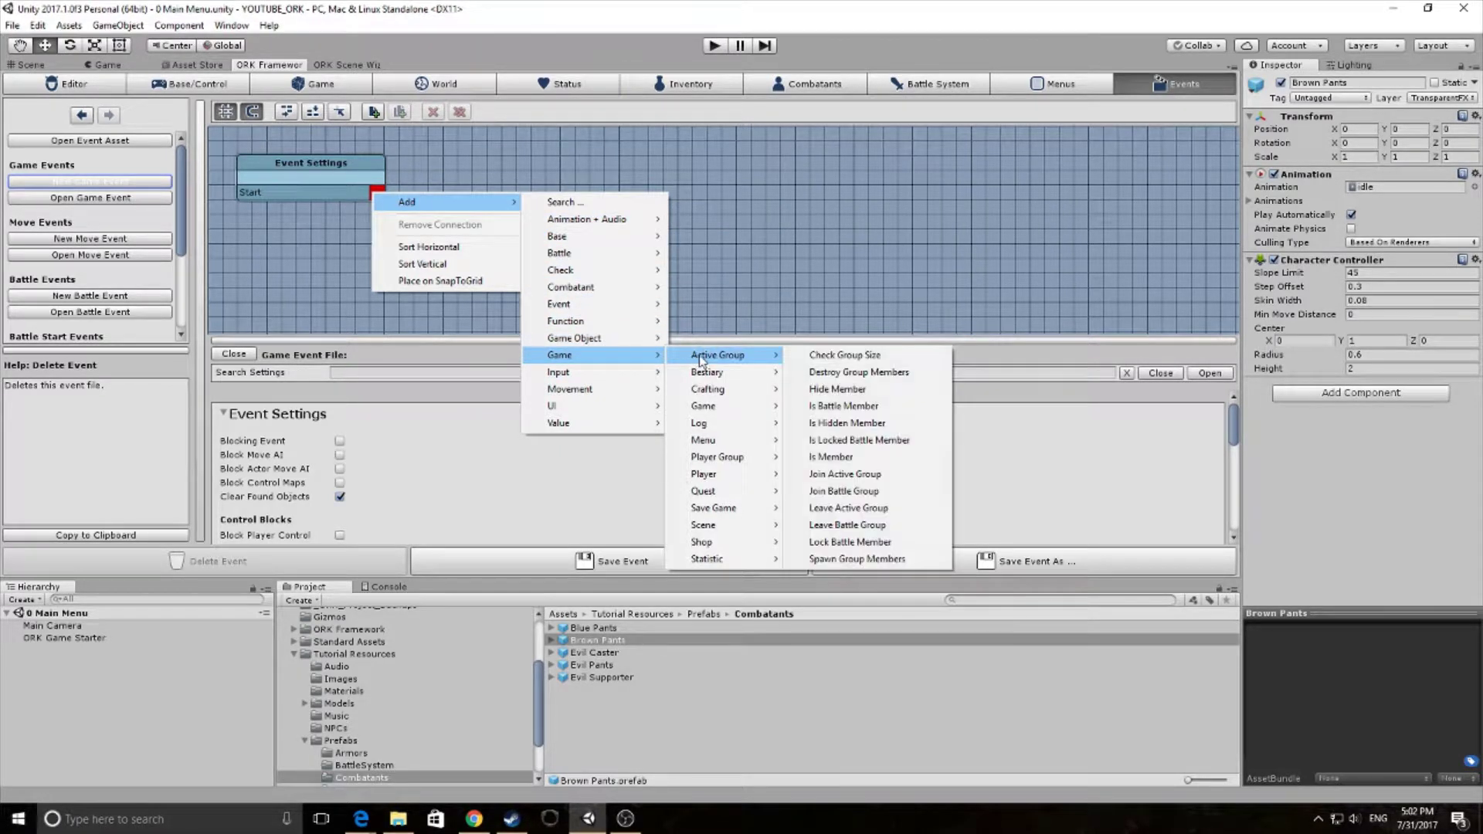
pyautogui.click(842, 473)
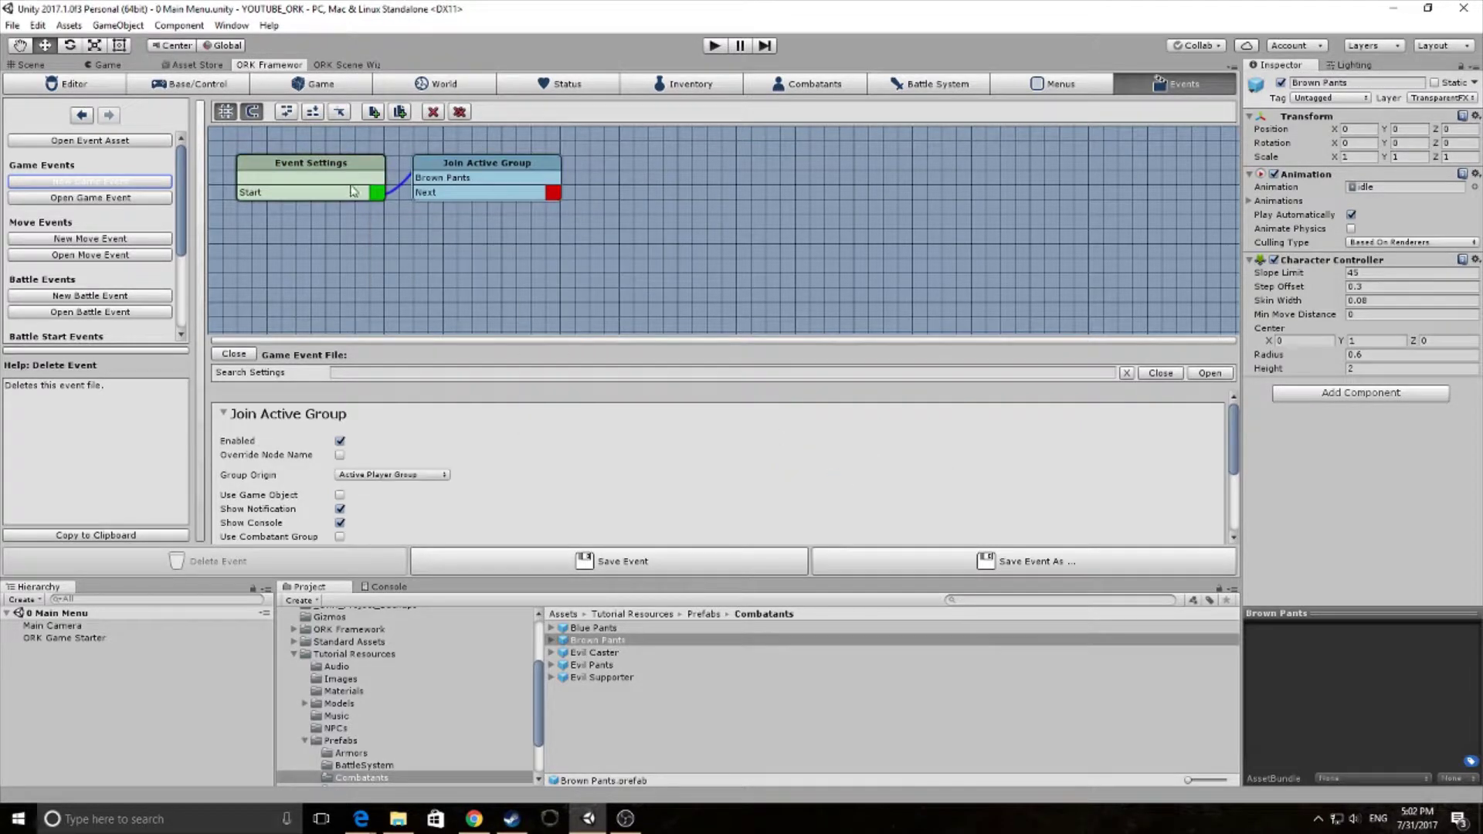
pyautogui.click(765, 156)
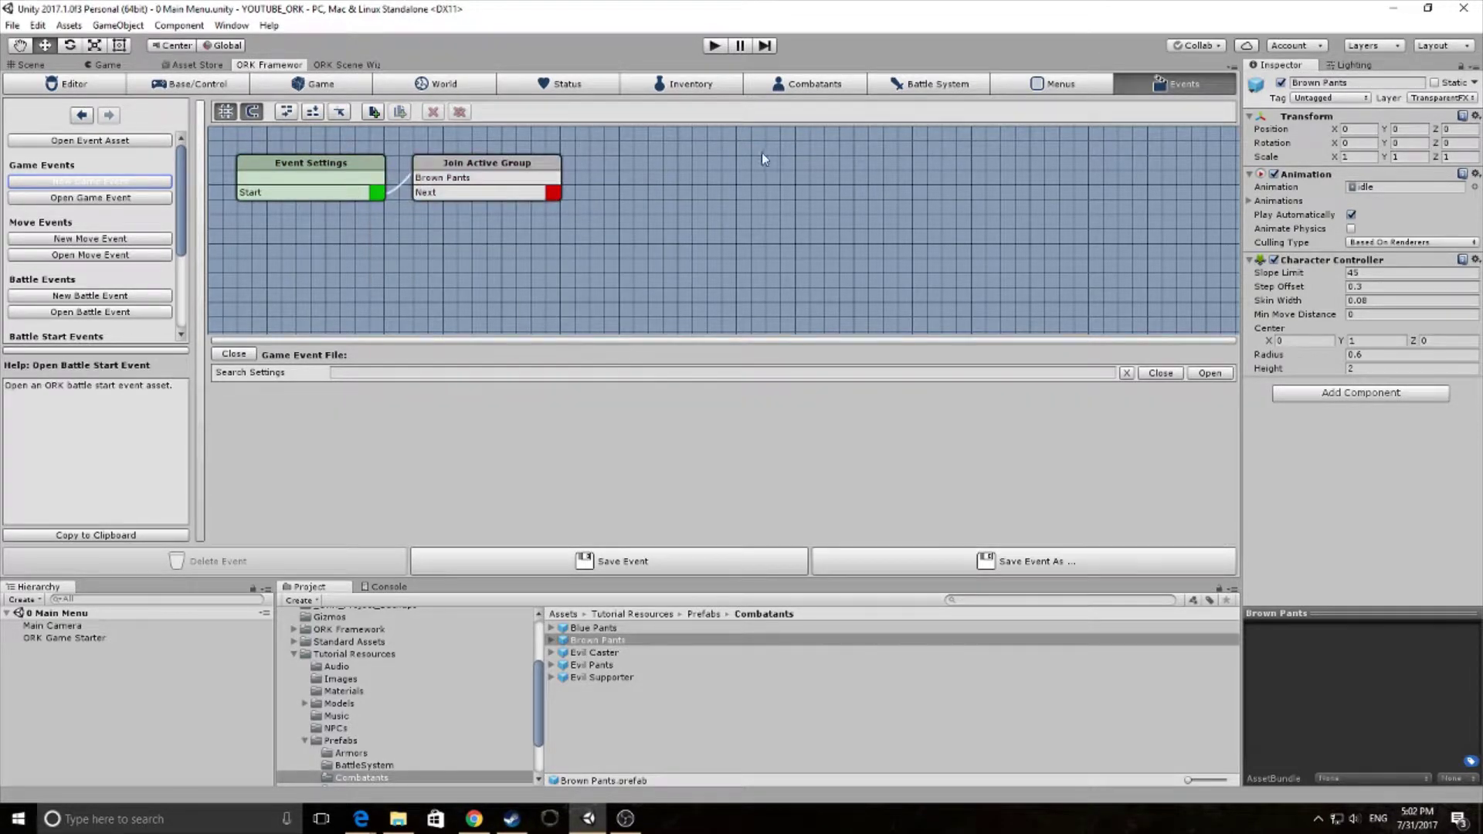
# Add a Spawn Player node following the Join Active Group node.
pyautogui.rightClick(553, 197)
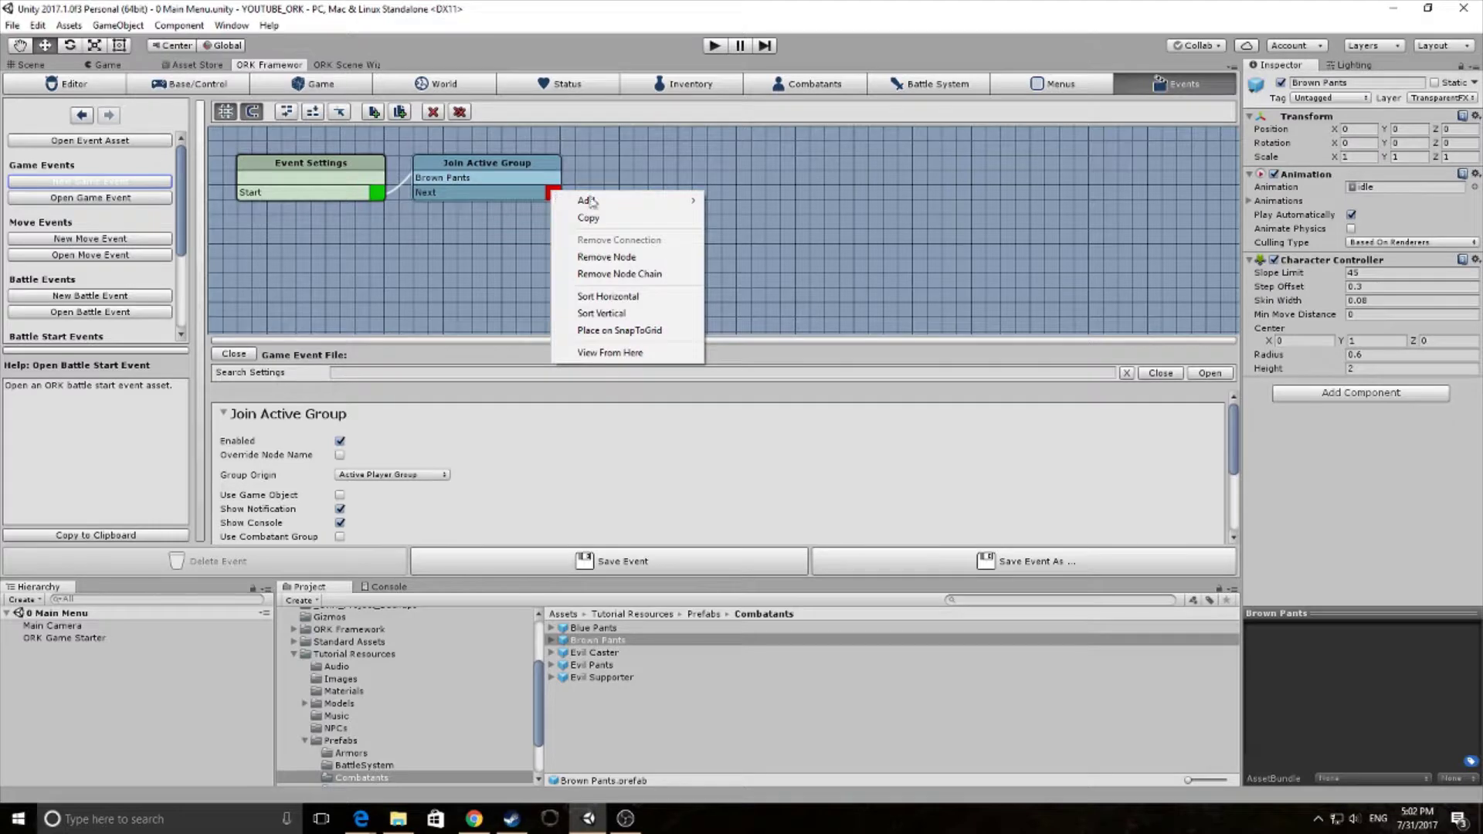
pyautogui.moveTo(663, 205)
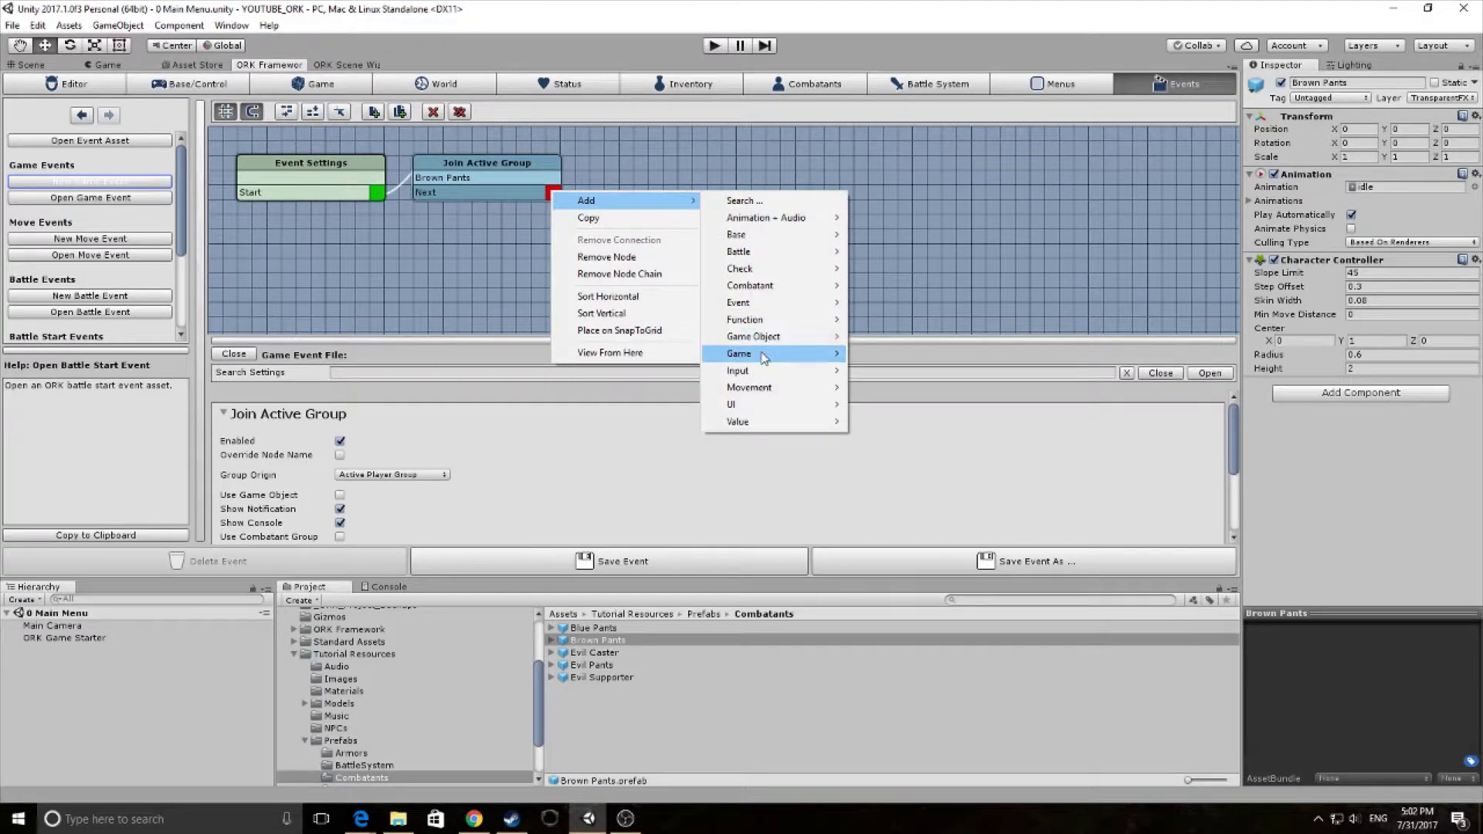
pyautogui.moveTo(763, 357)
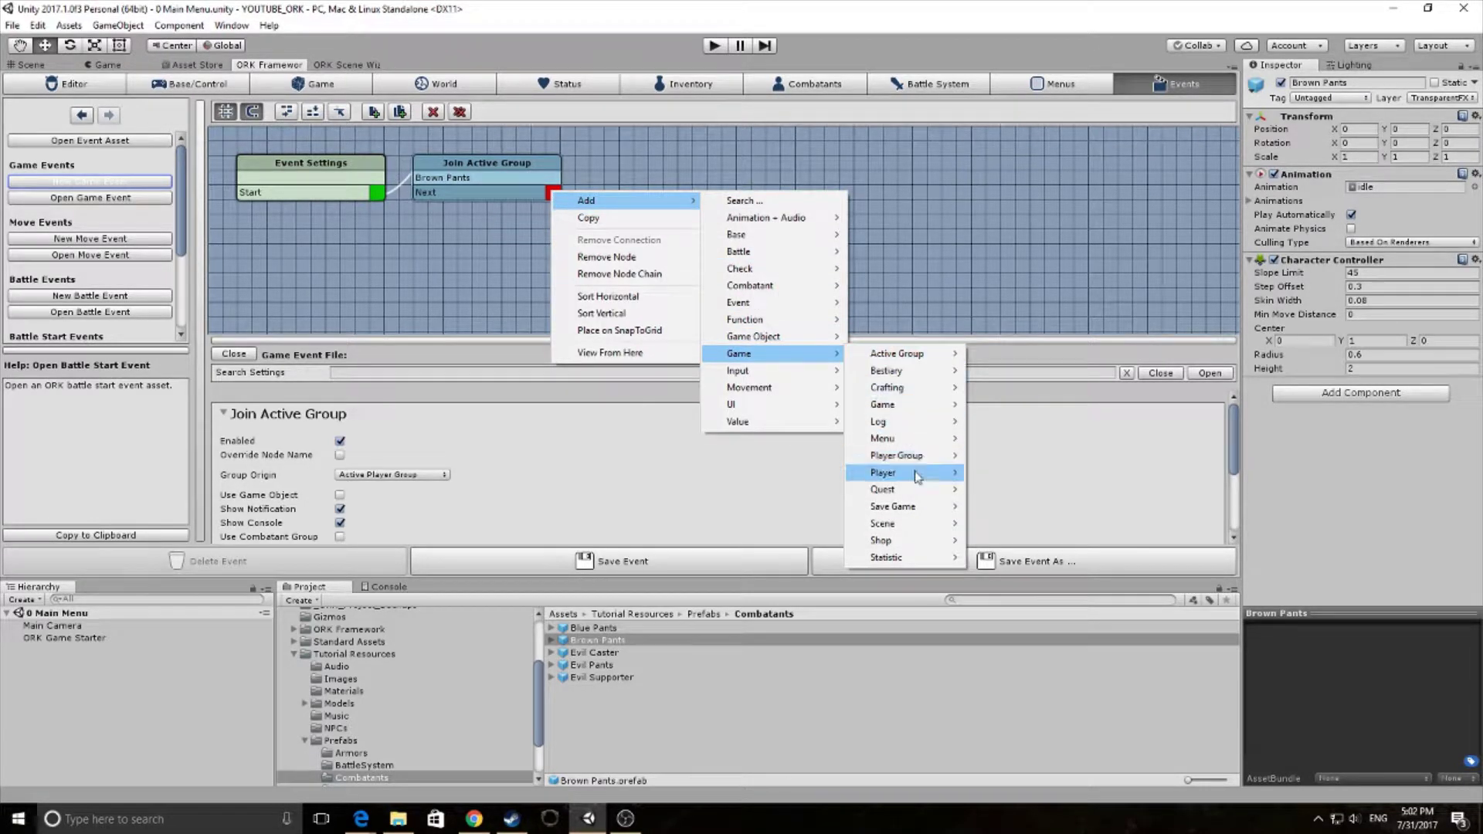
pyautogui.moveTo(916, 477)
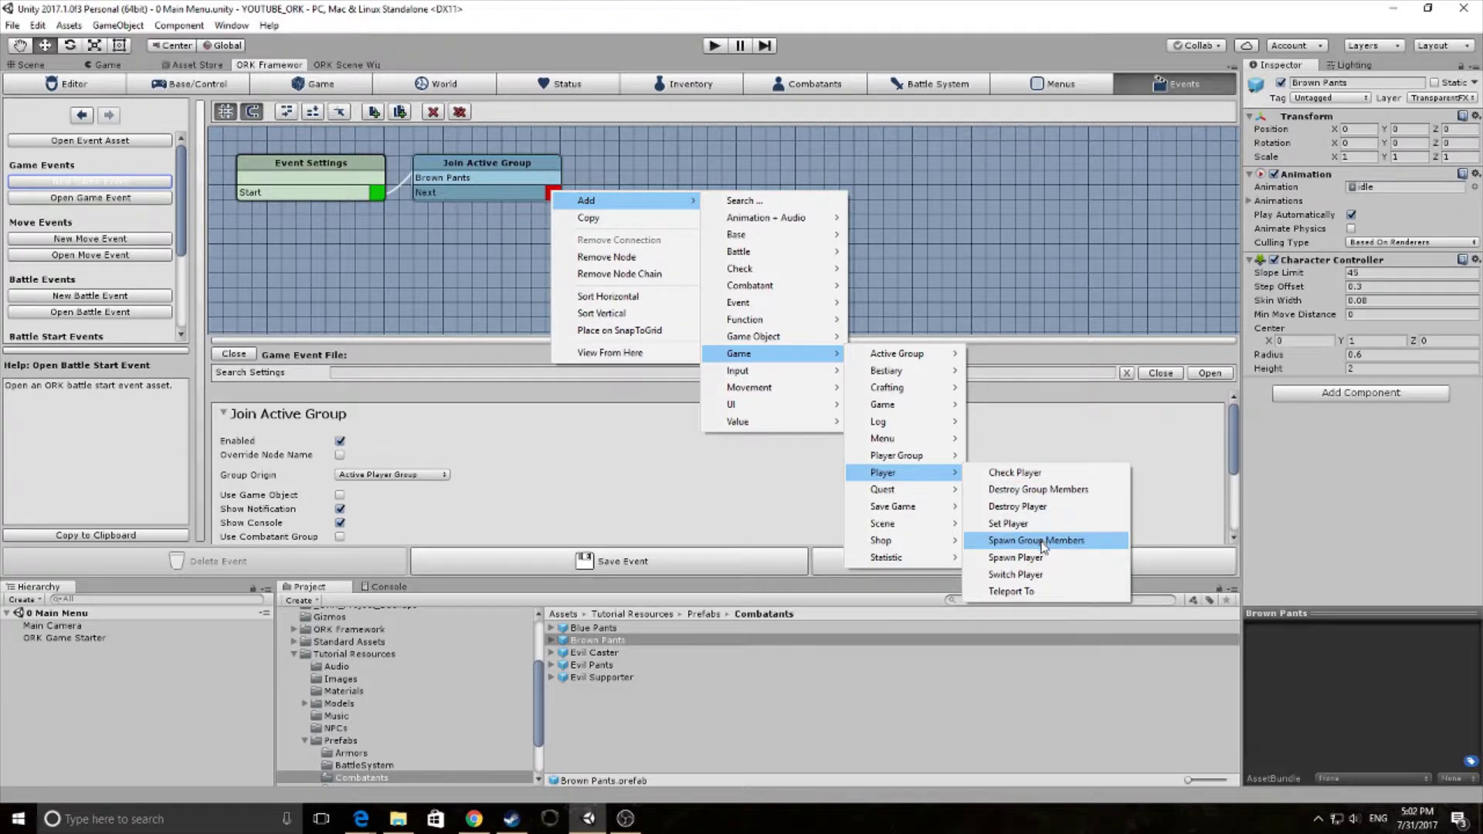
pyautogui.click(1052, 558)
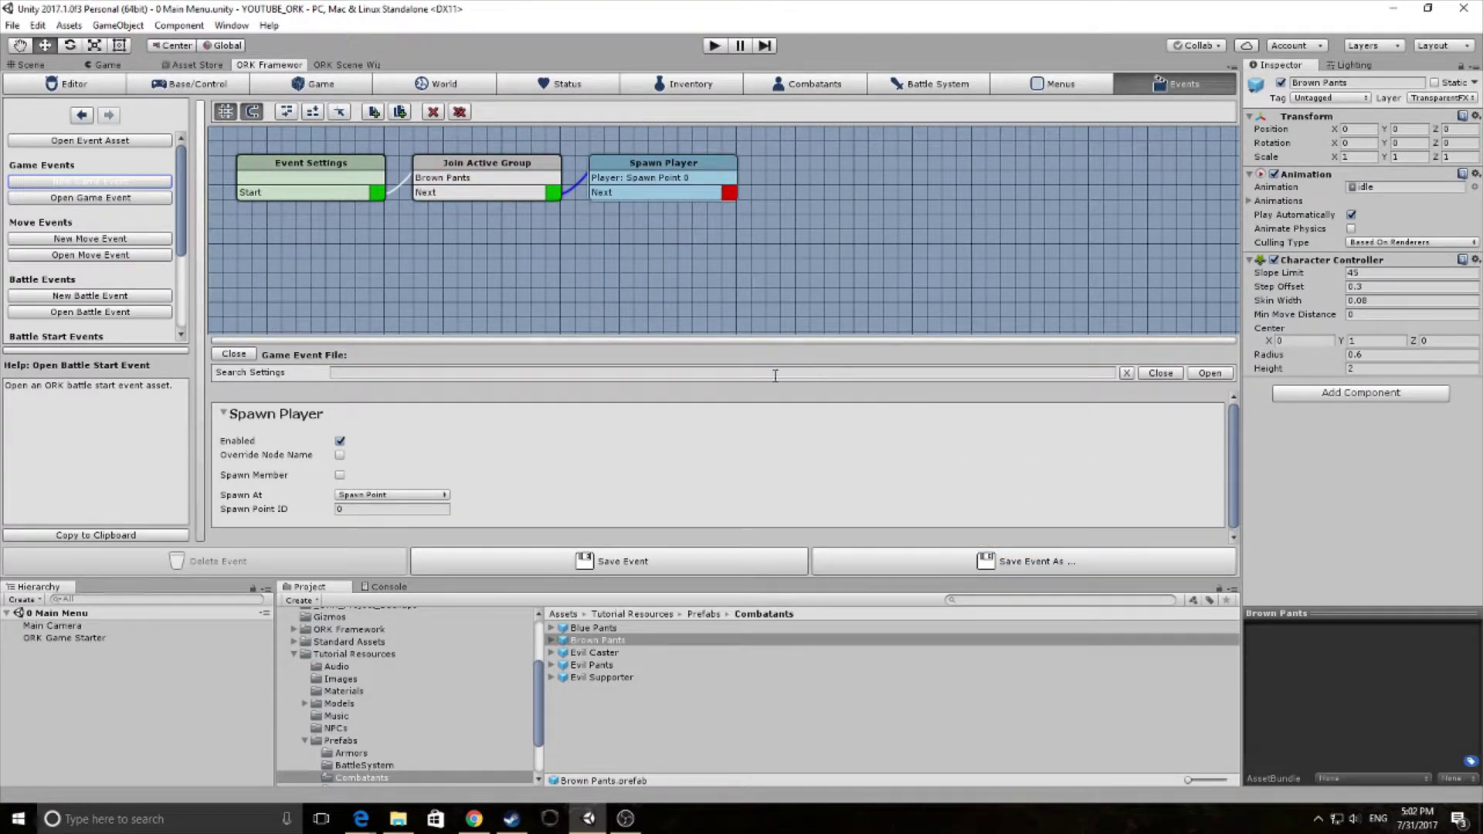
pyautogui.click(371, 507)
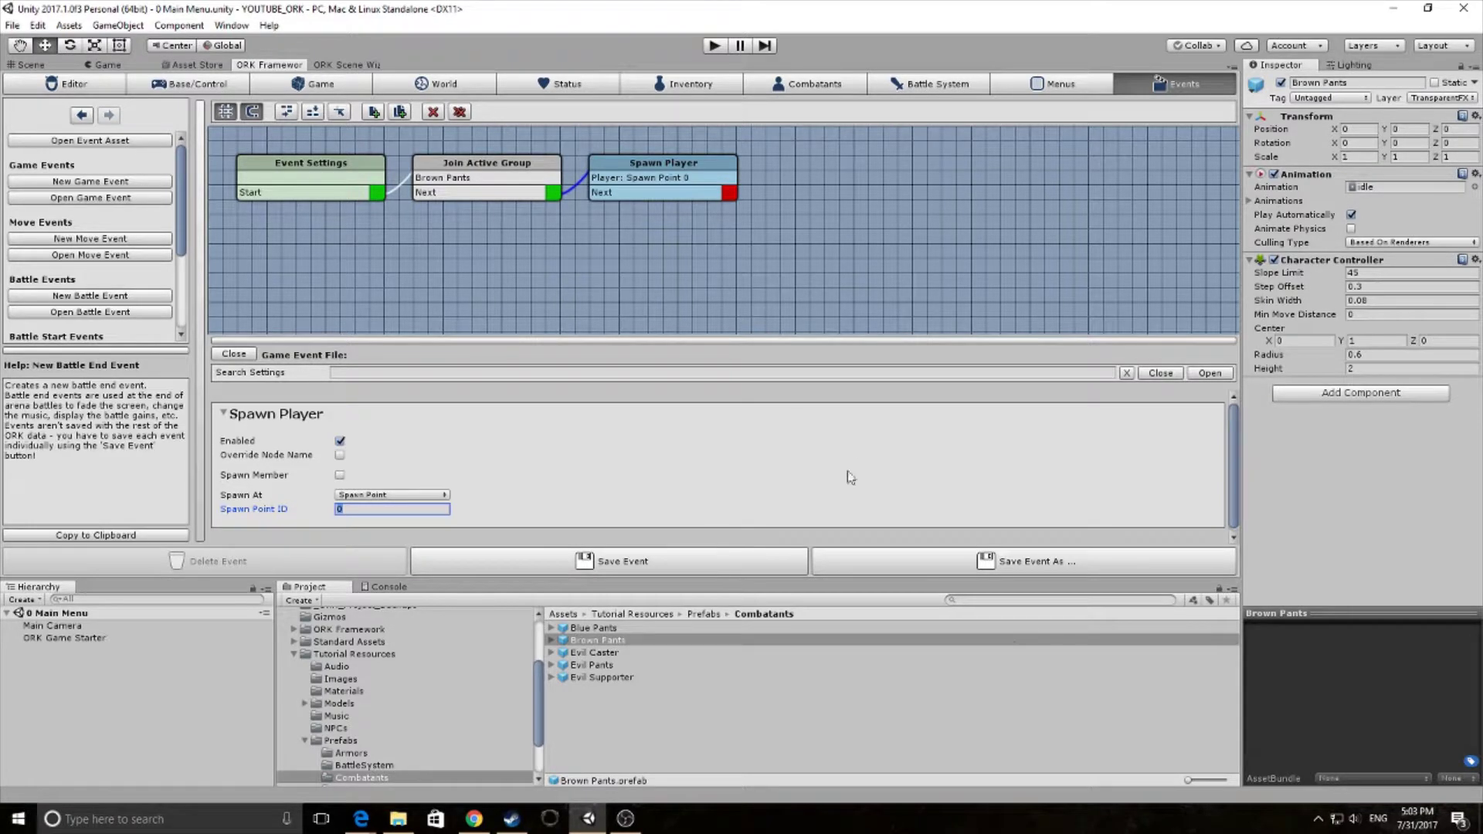
# Start saving the event as a new file and create an Events folder inside the project's Assets folder.
pyautogui.click(984, 559)
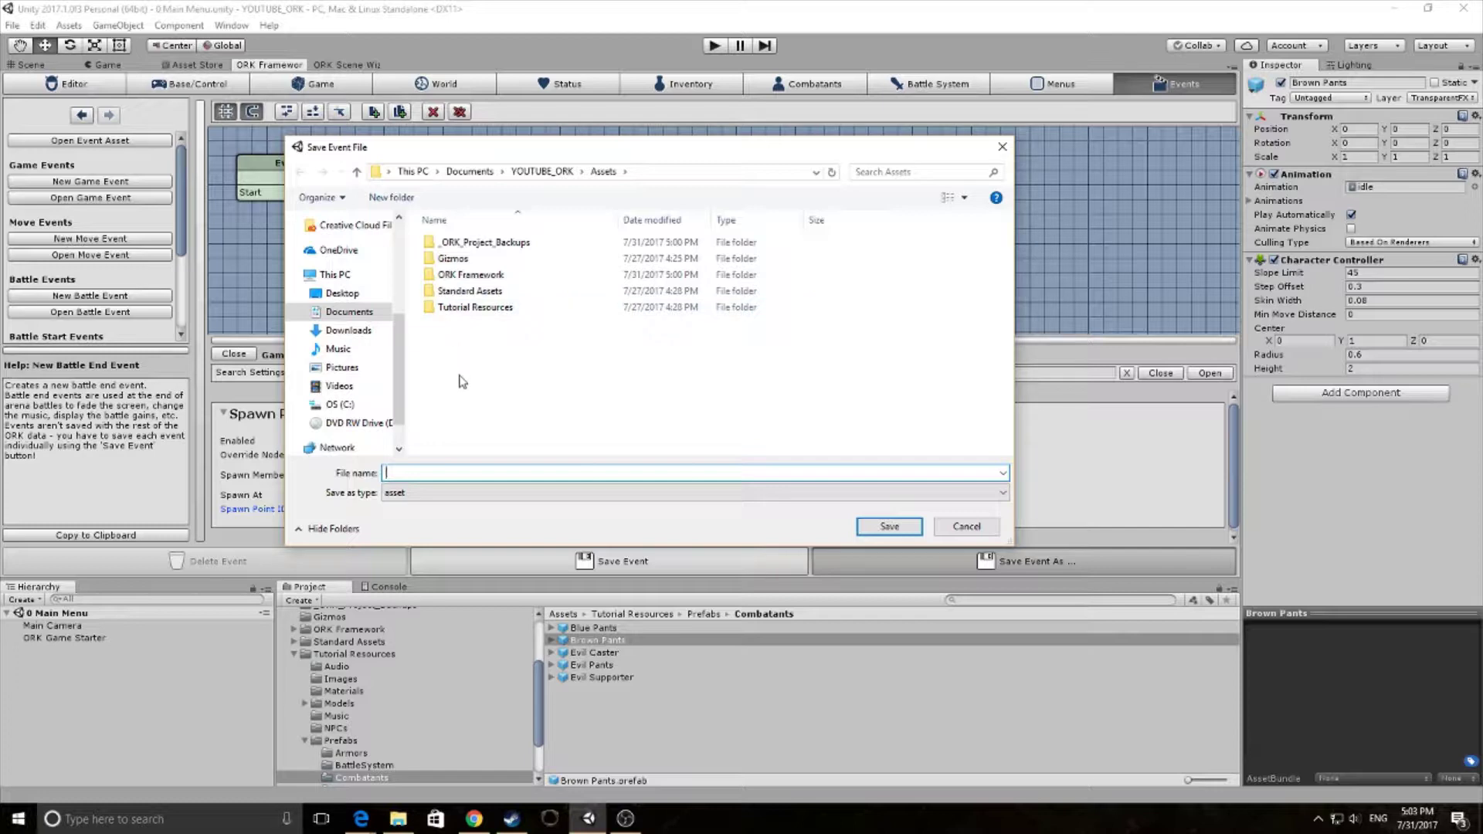
pyautogui.rightClick(461, 379)
pyautogui.moveTo(489, 392)
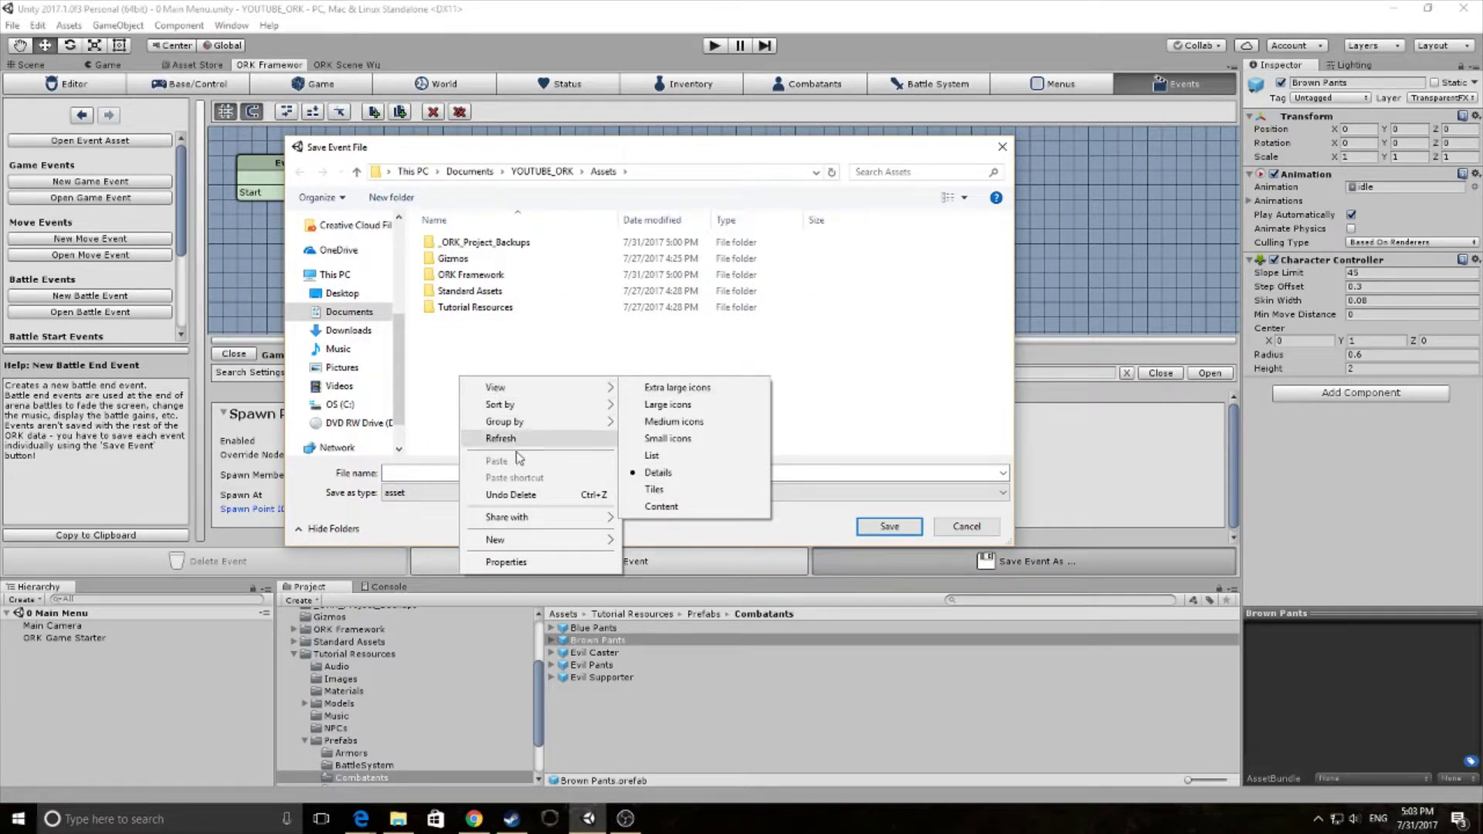
pyautogui.moveTo(540, 541)
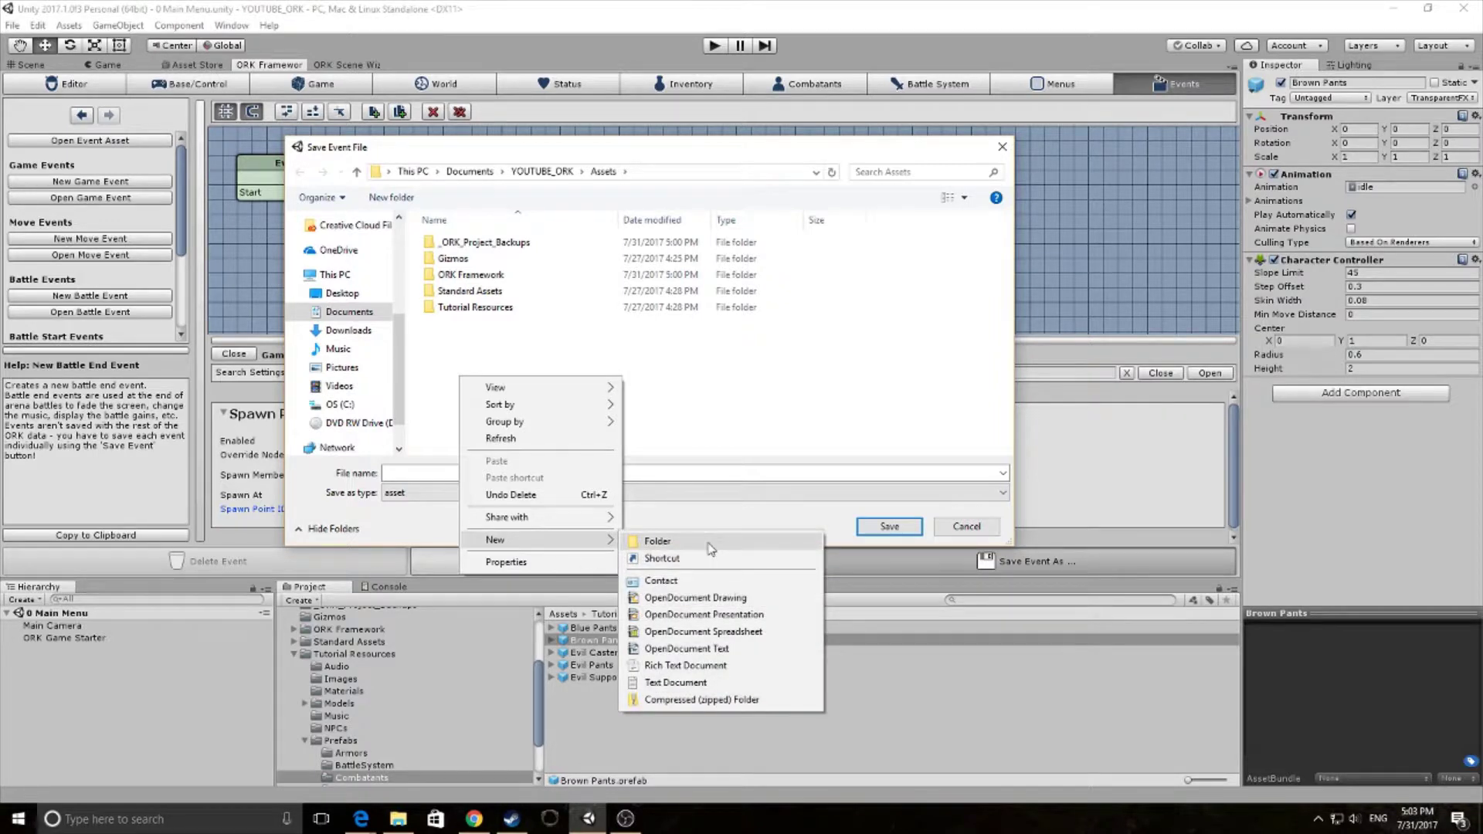
pyautogui.click(658, 541)
pyautogui.write('Events')
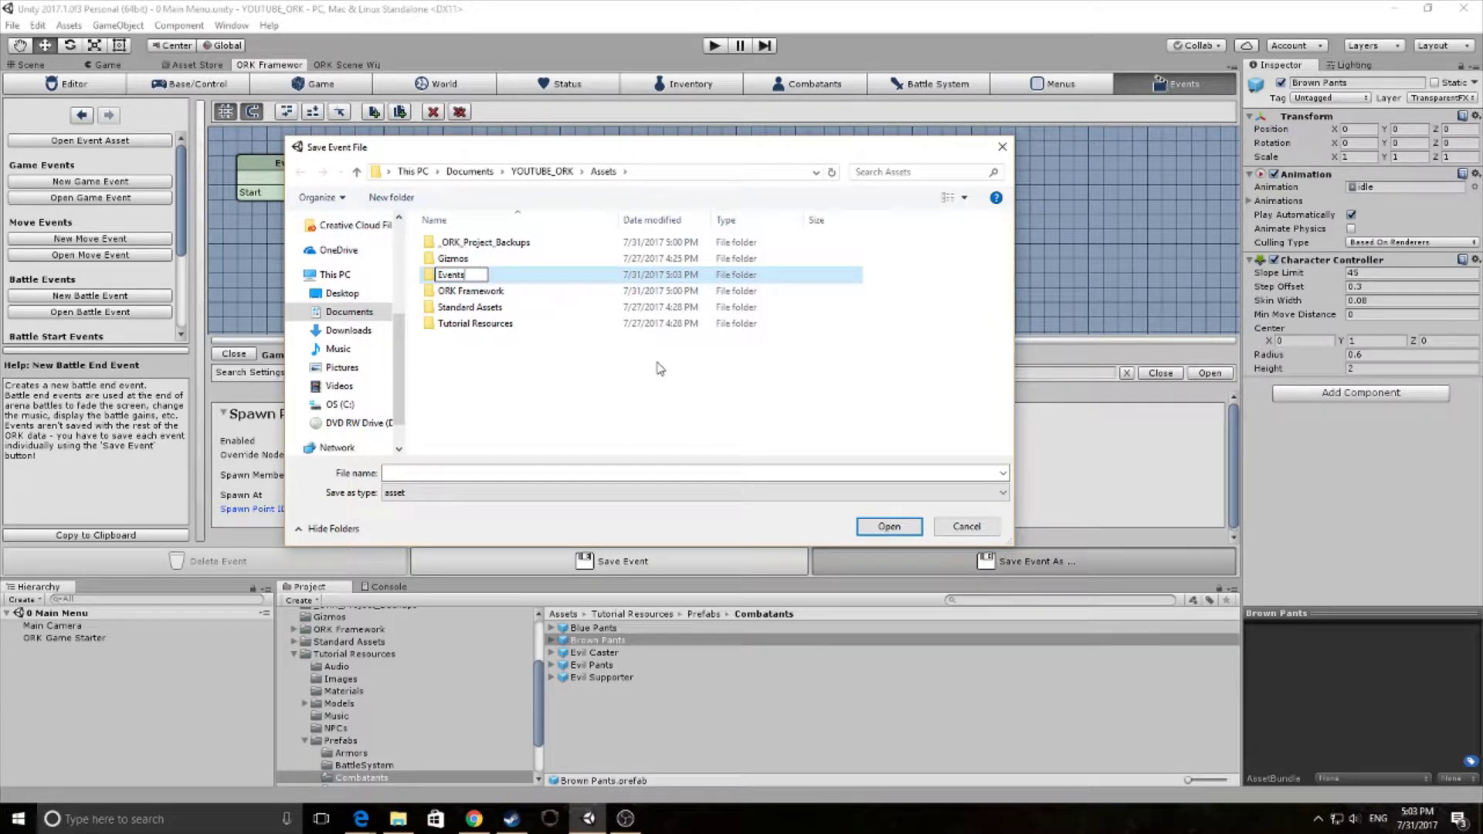
pyautogui.press('Return')
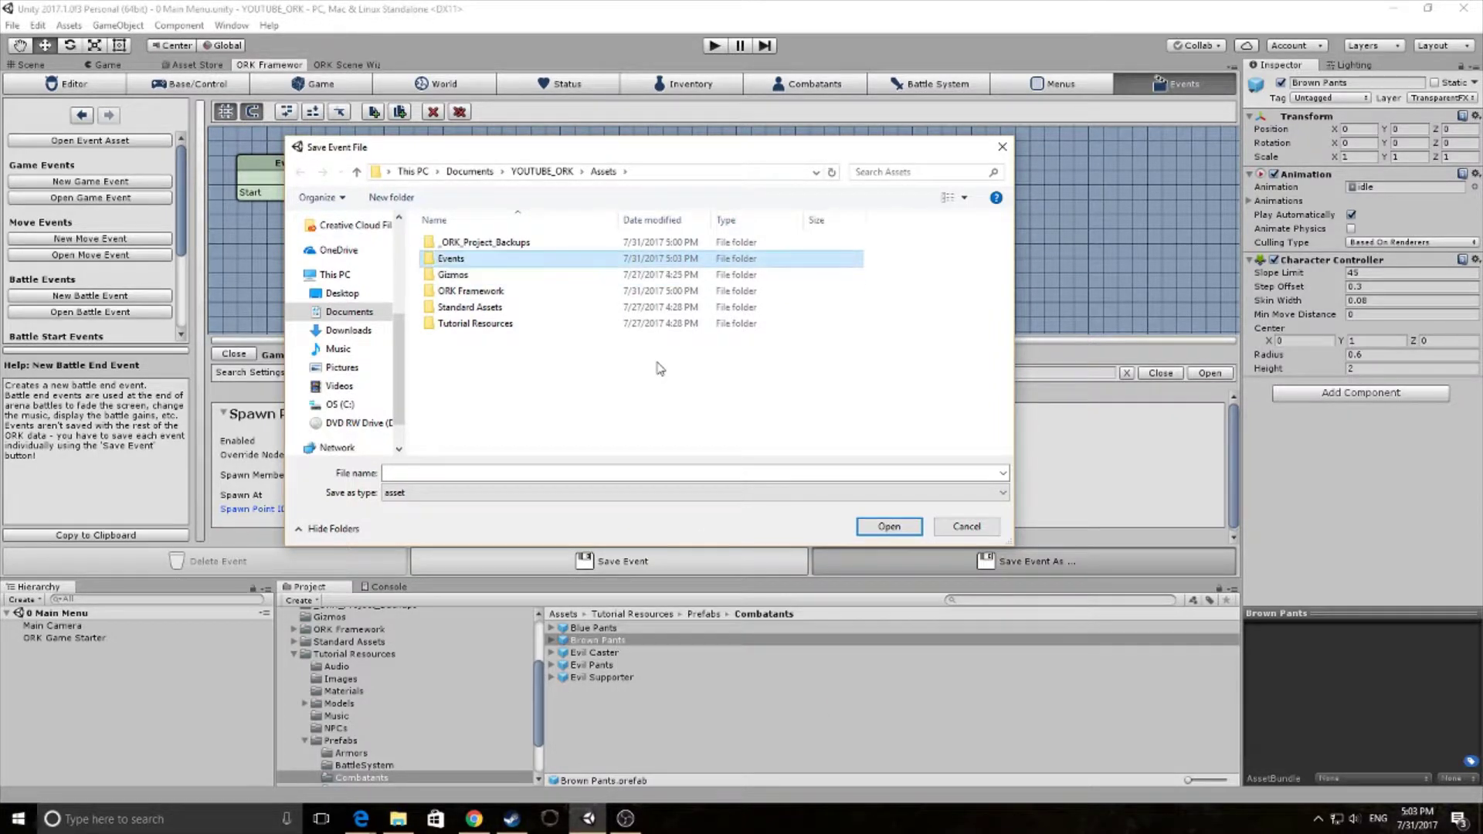
# Save the game event as startEvent in the Events folder.
pyautogui.doubleClick(472, 272)
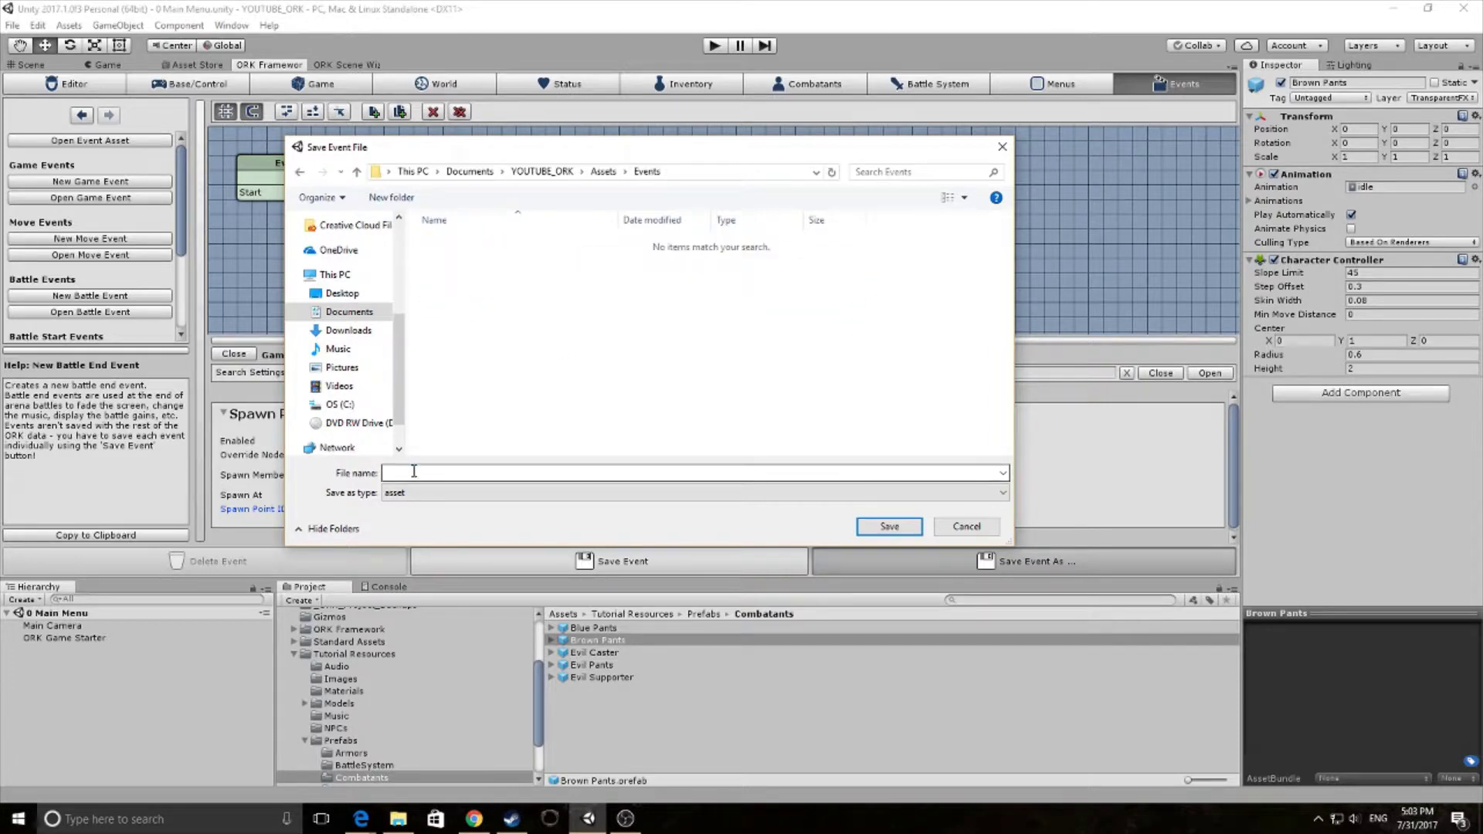
pyautogui.click(416, 471)
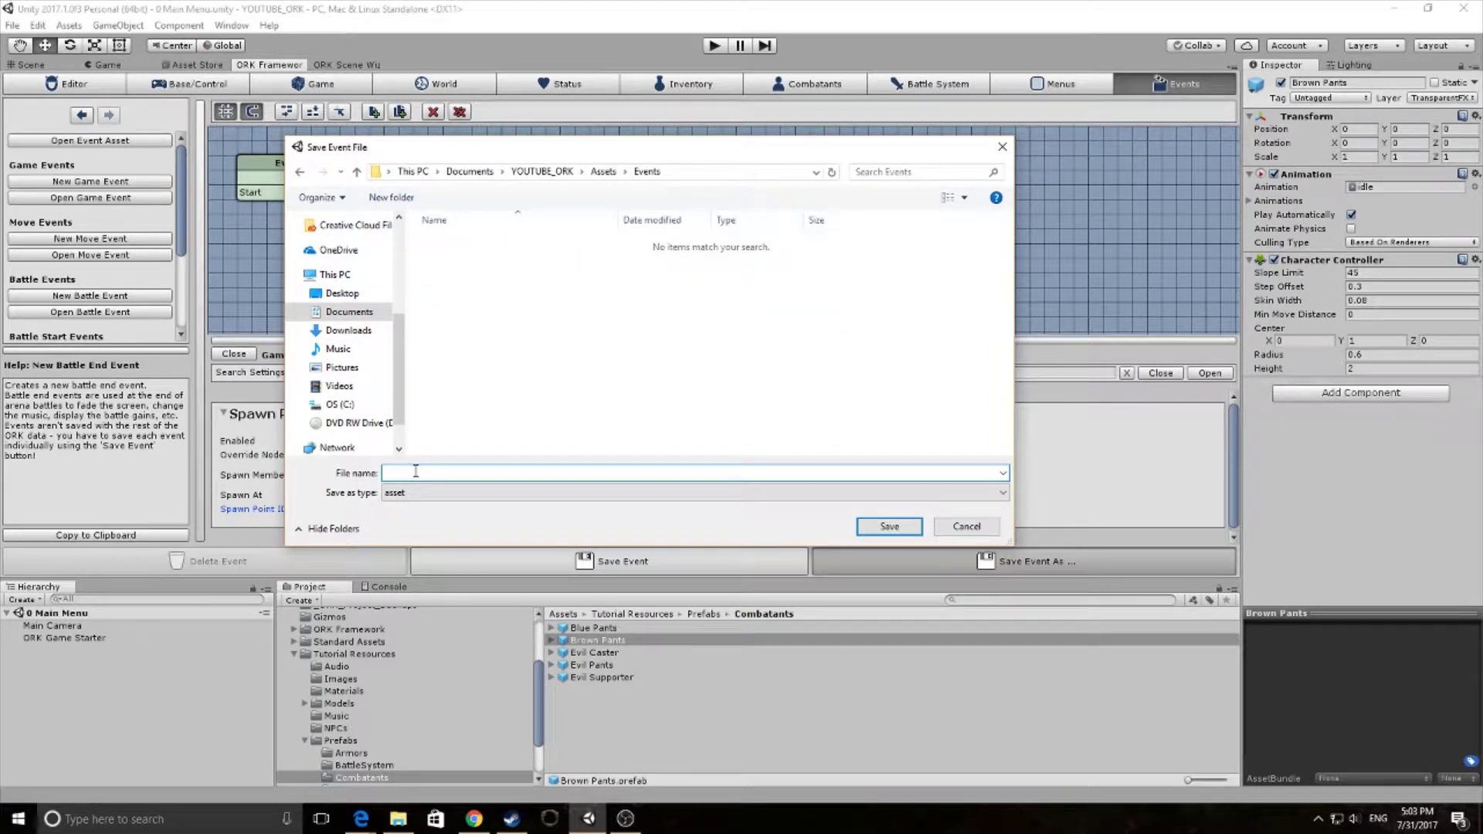
pyautogui.write('startEvent')
pyautogui.click(883, 533)
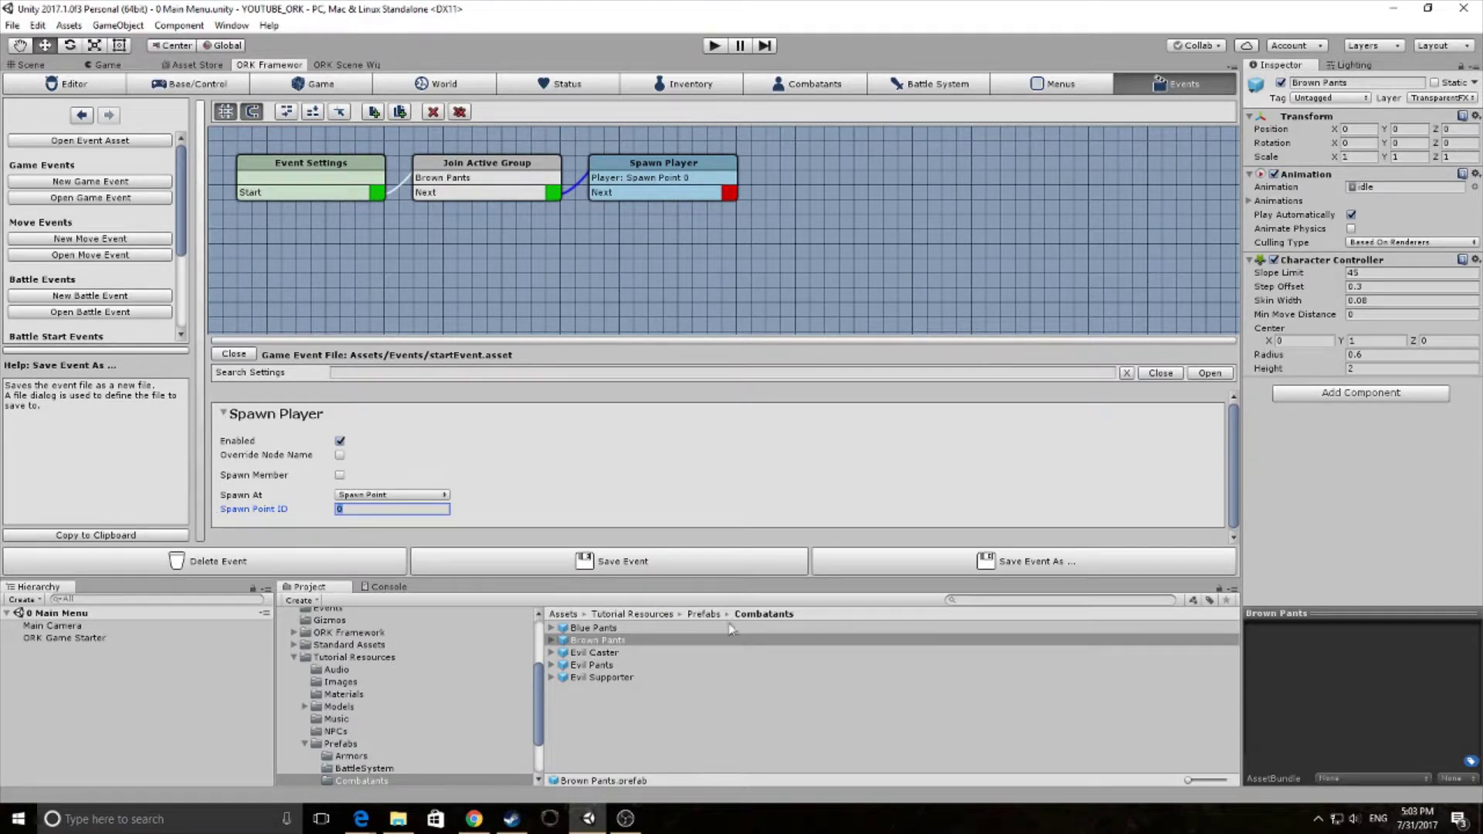
# Open the 1 Town scene from the Tutorial Resources Scenes folder and show its terrain in the Scene view.
pyautogui.click(357, 745)
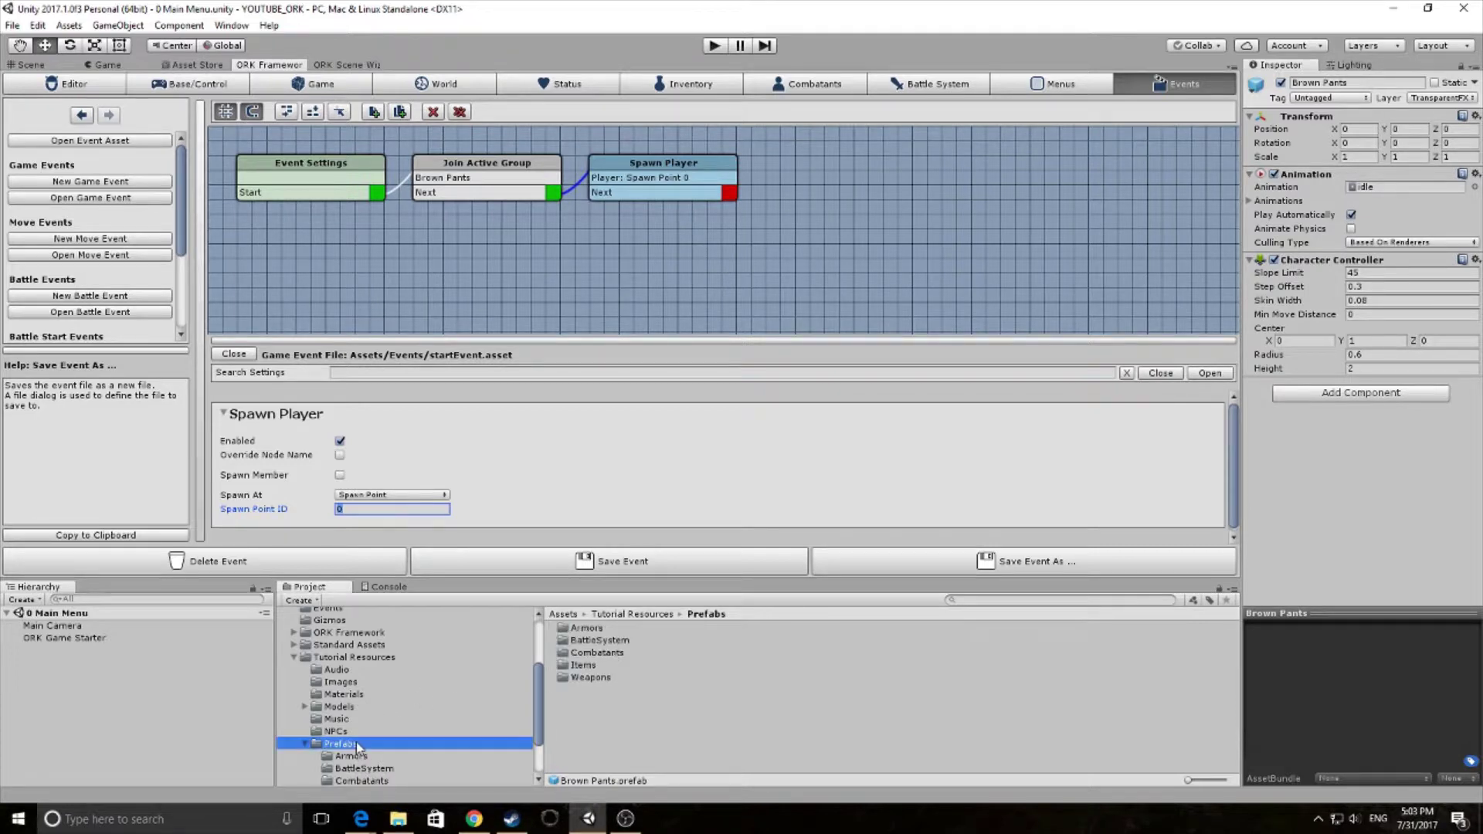
pyautogui.scroll(-3, 359, 745)
pyautogui.click(380, 753)
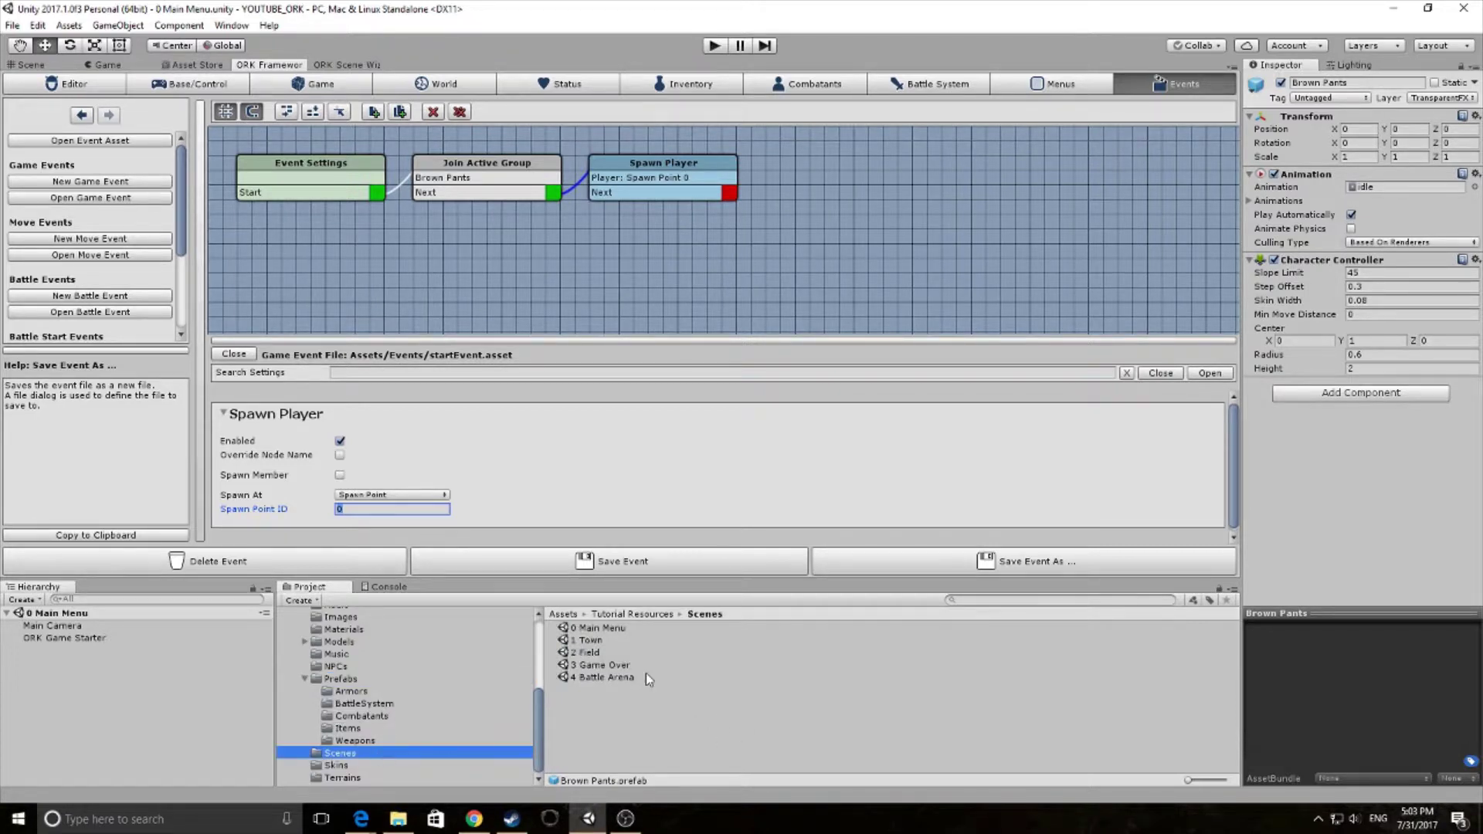
pyautogui.doubleClick(623, 641)
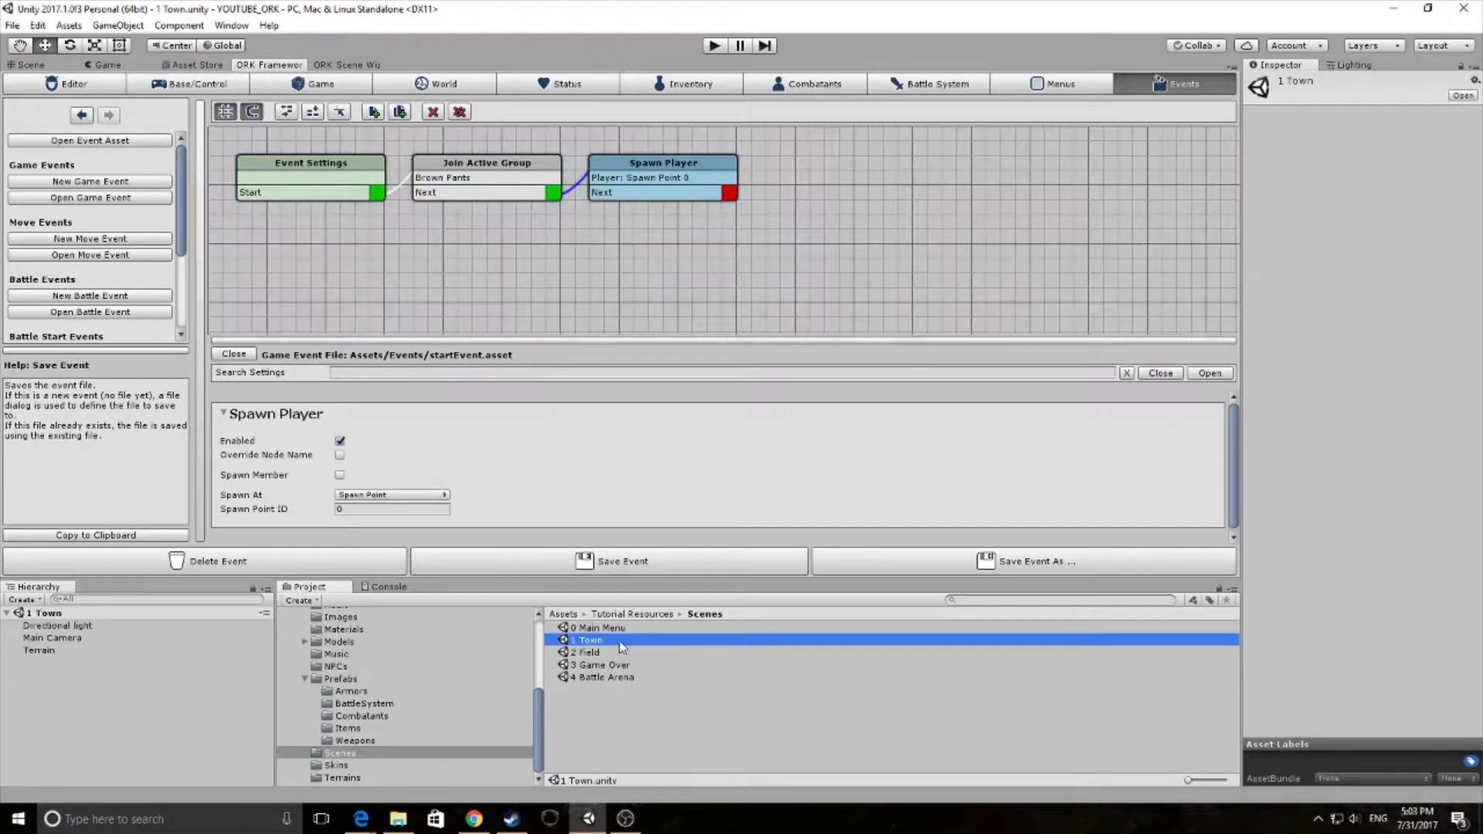
pyautogui.click(49, 64)
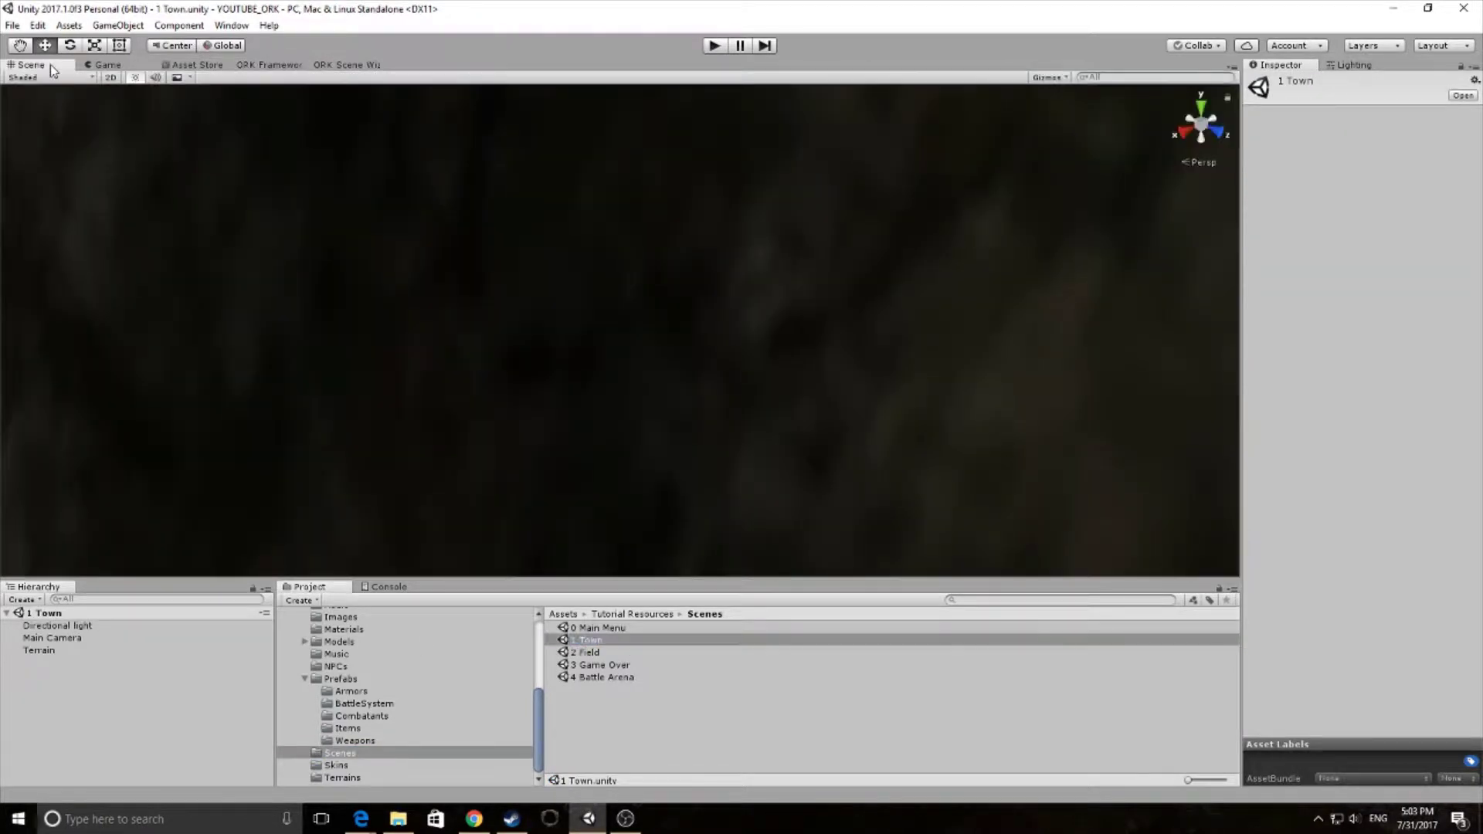
pyautogui.scroll(-15, 341, 437)
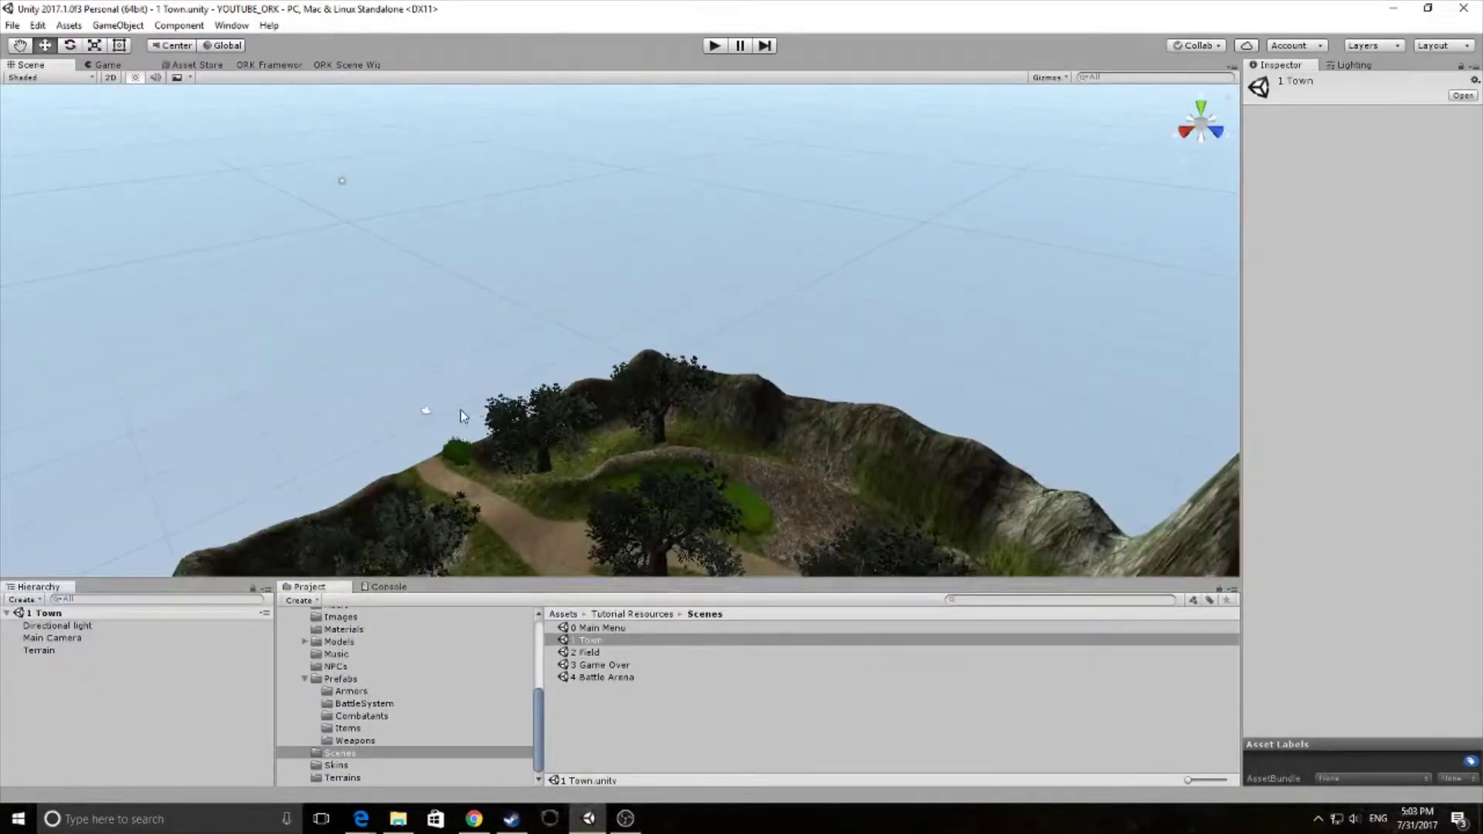
pyautogui.keyDown('alt'); pyautogui.moveTo(460, 421); pyautogui.dragTo(516, 257); pyautogui.keyUp('alt')
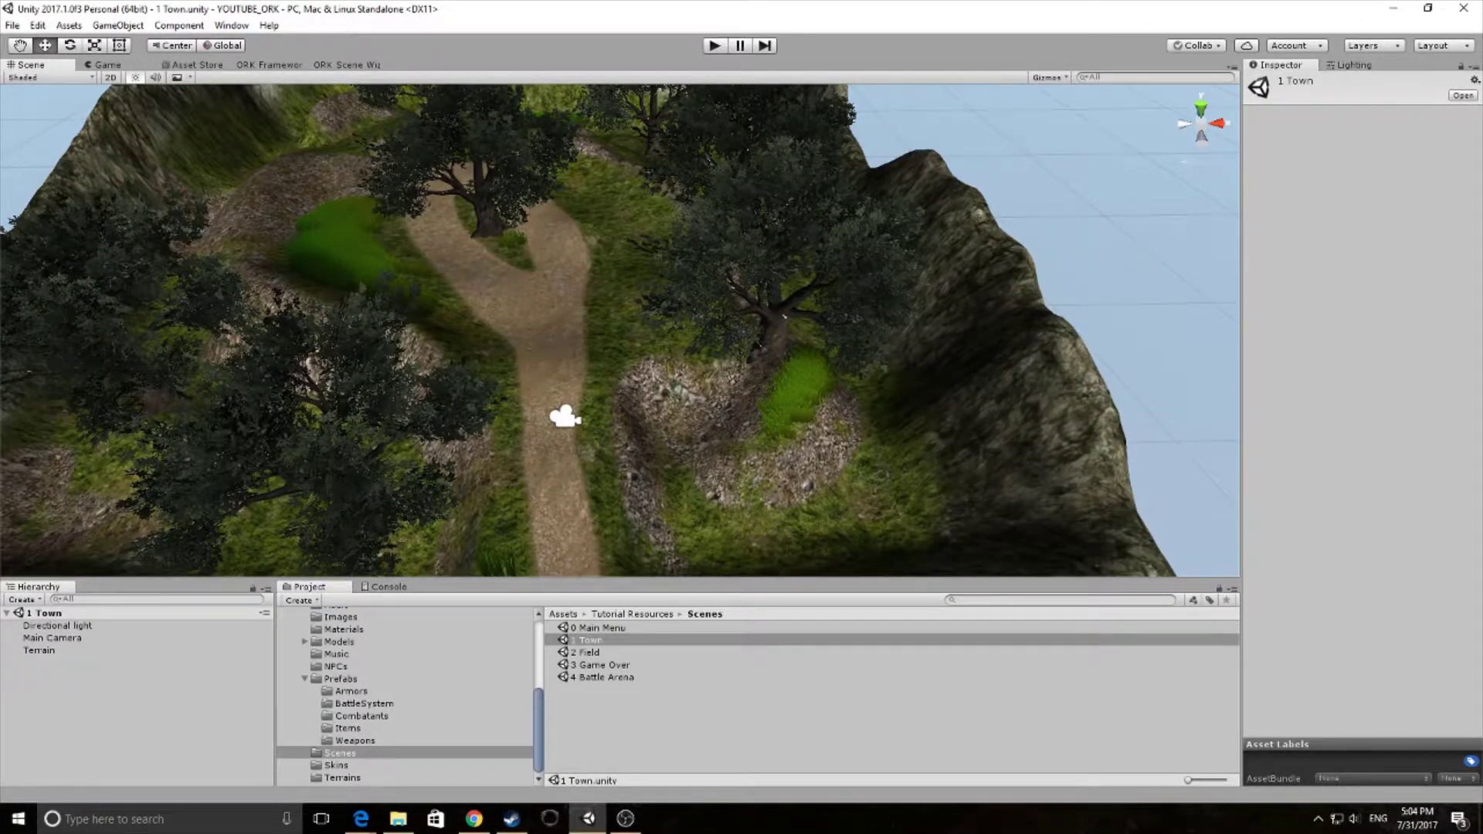
# Create a Spawn Point object in the town scene with the ORK Scene Wizard.
pyautogui.click(345, 66)
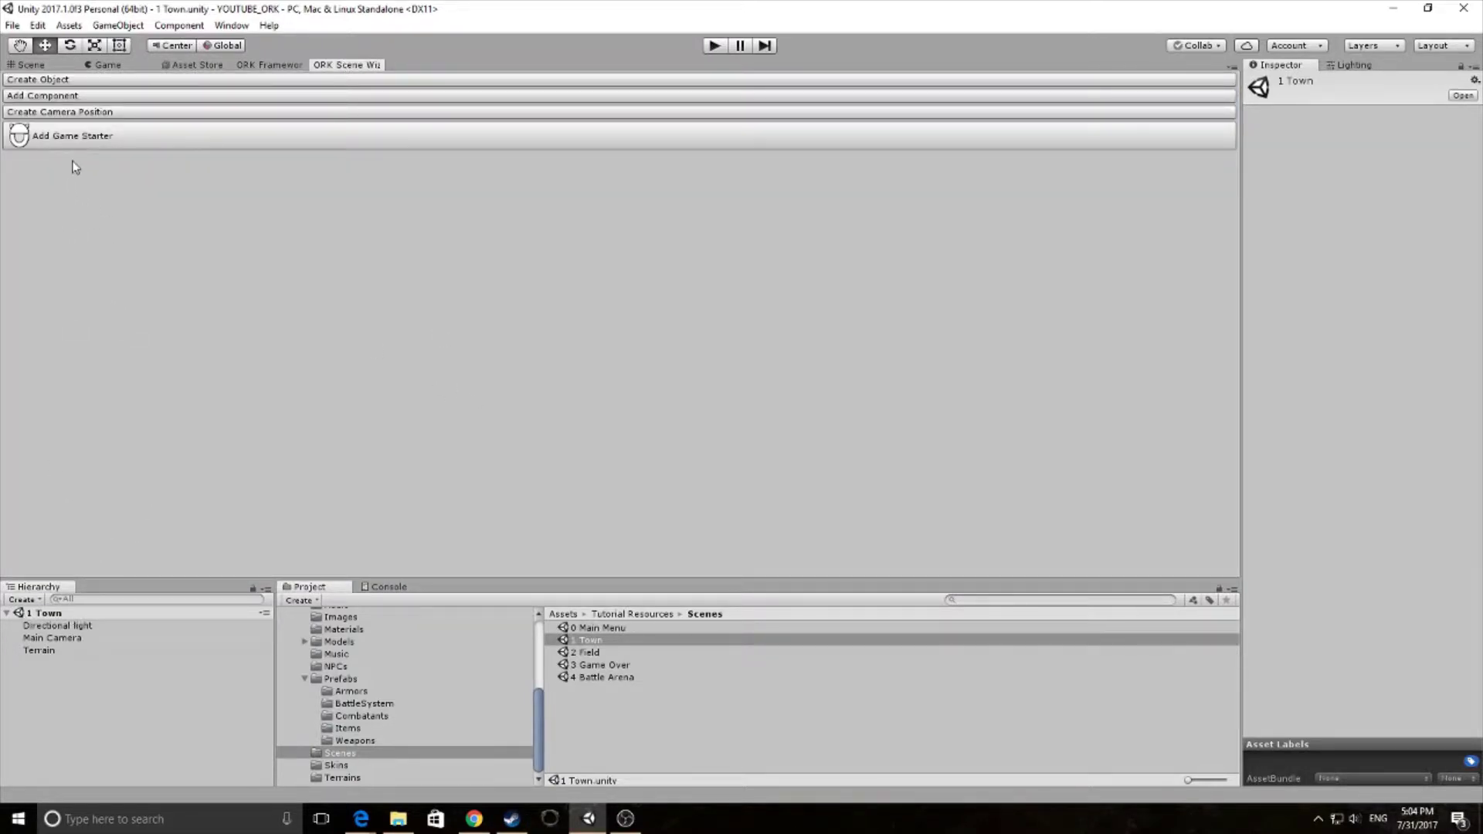
pyautogui.click(52, 80)
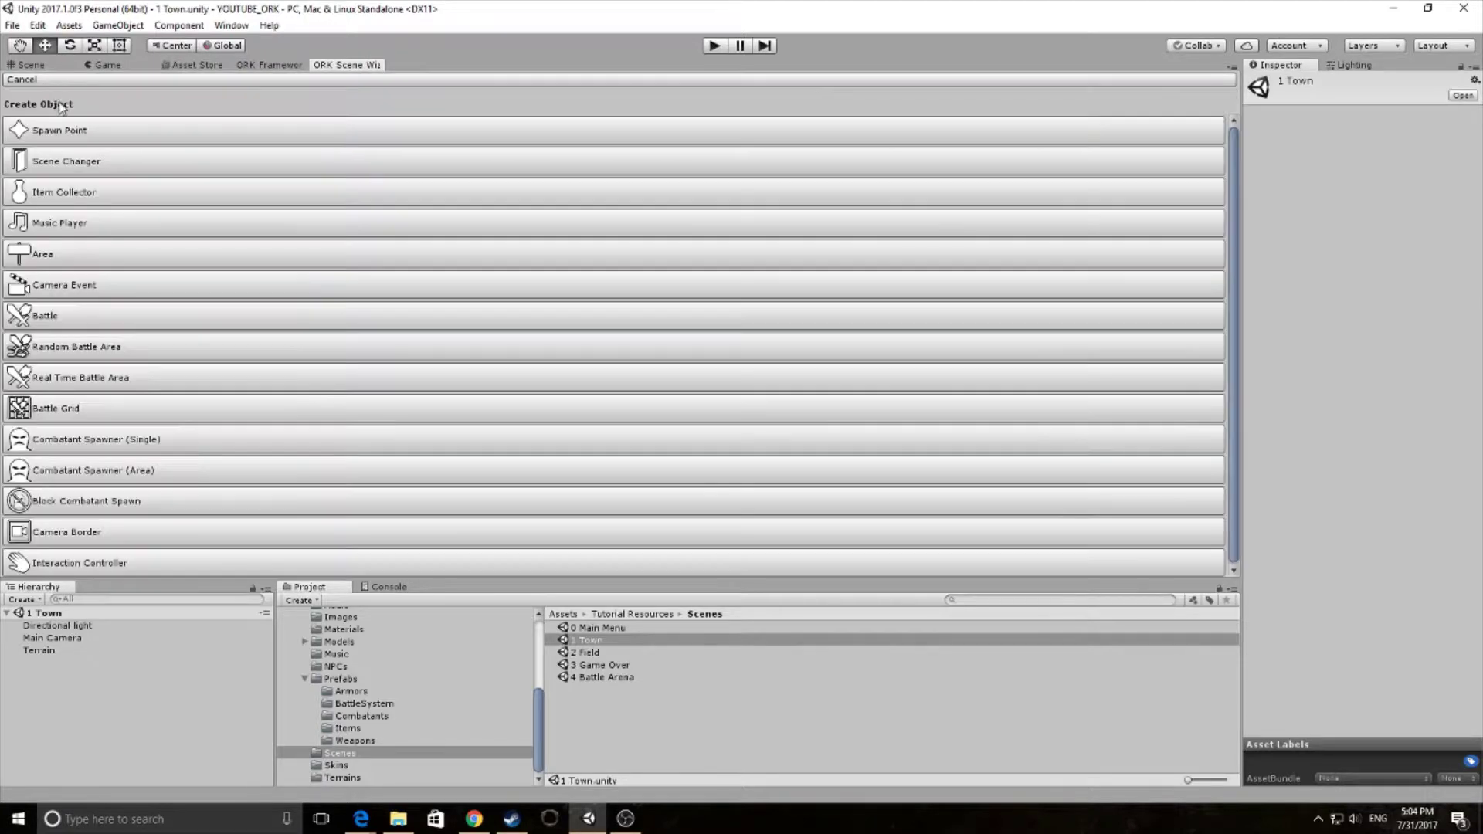
pyautogui.click(85, 133)
# Move the spawn point onto the dirt path near the fork, at about X 30.28, Y 4.5, Z 13.
pyautogui.doubleClick(54, 662)
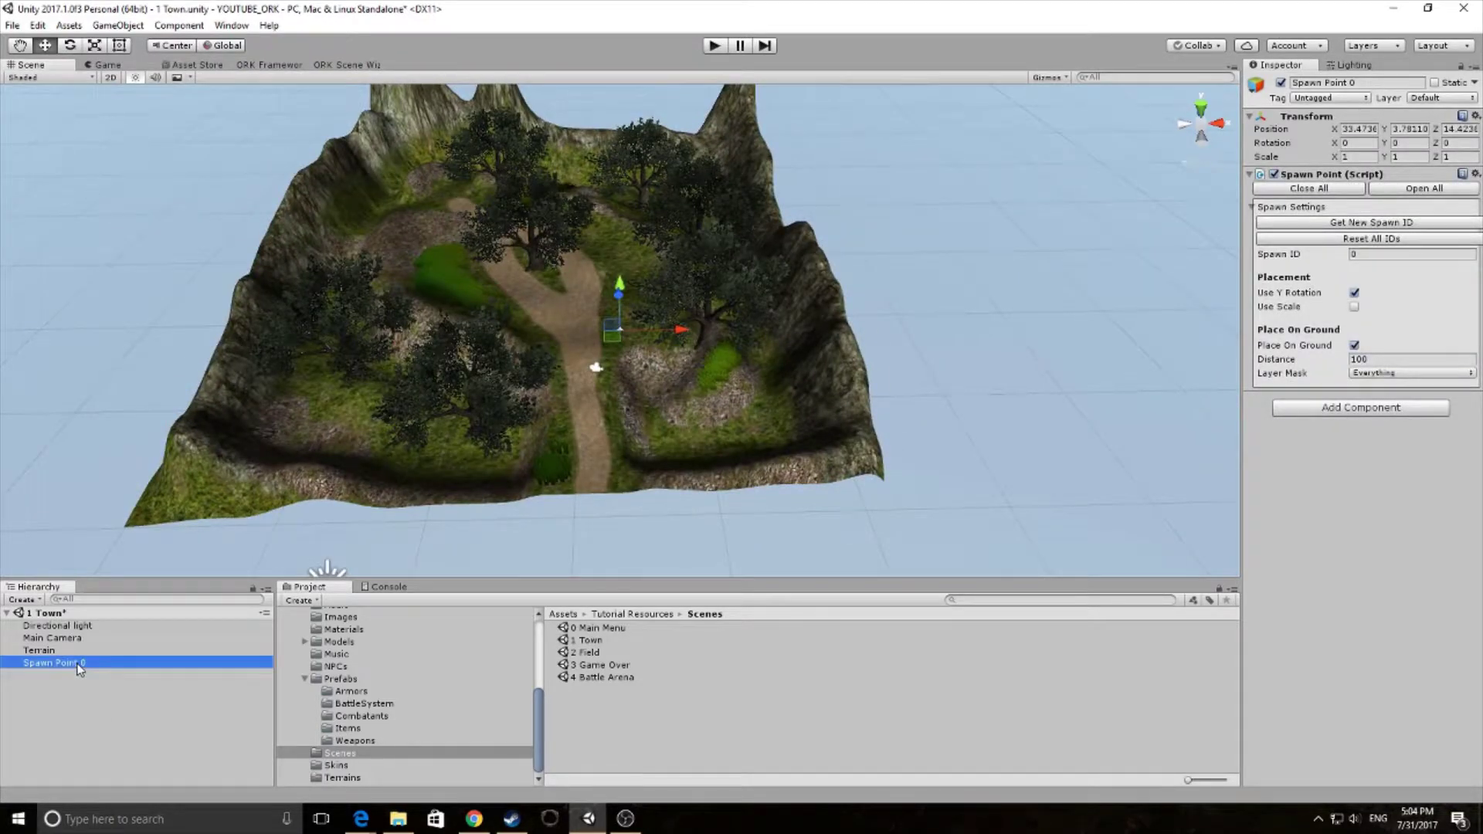
pyautogui.keyDown('alt'); pyautogui.moveTo(587, 405); pyautogui.dragTo(357, 238); pyautogui.keyUp('alt')
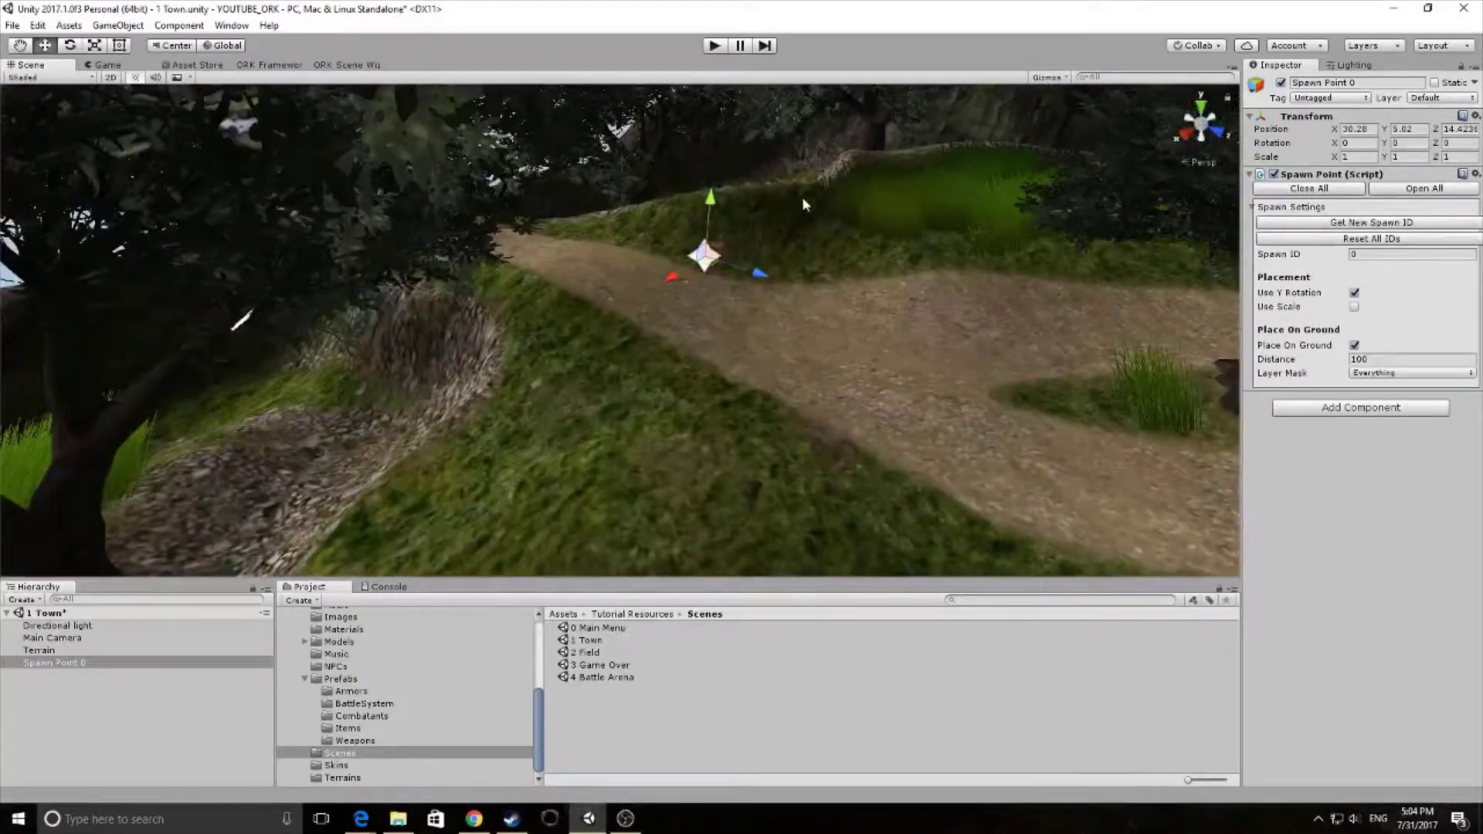
pyautogui.moveTo(717, 201); pyautogui.dragTo(692, 365)
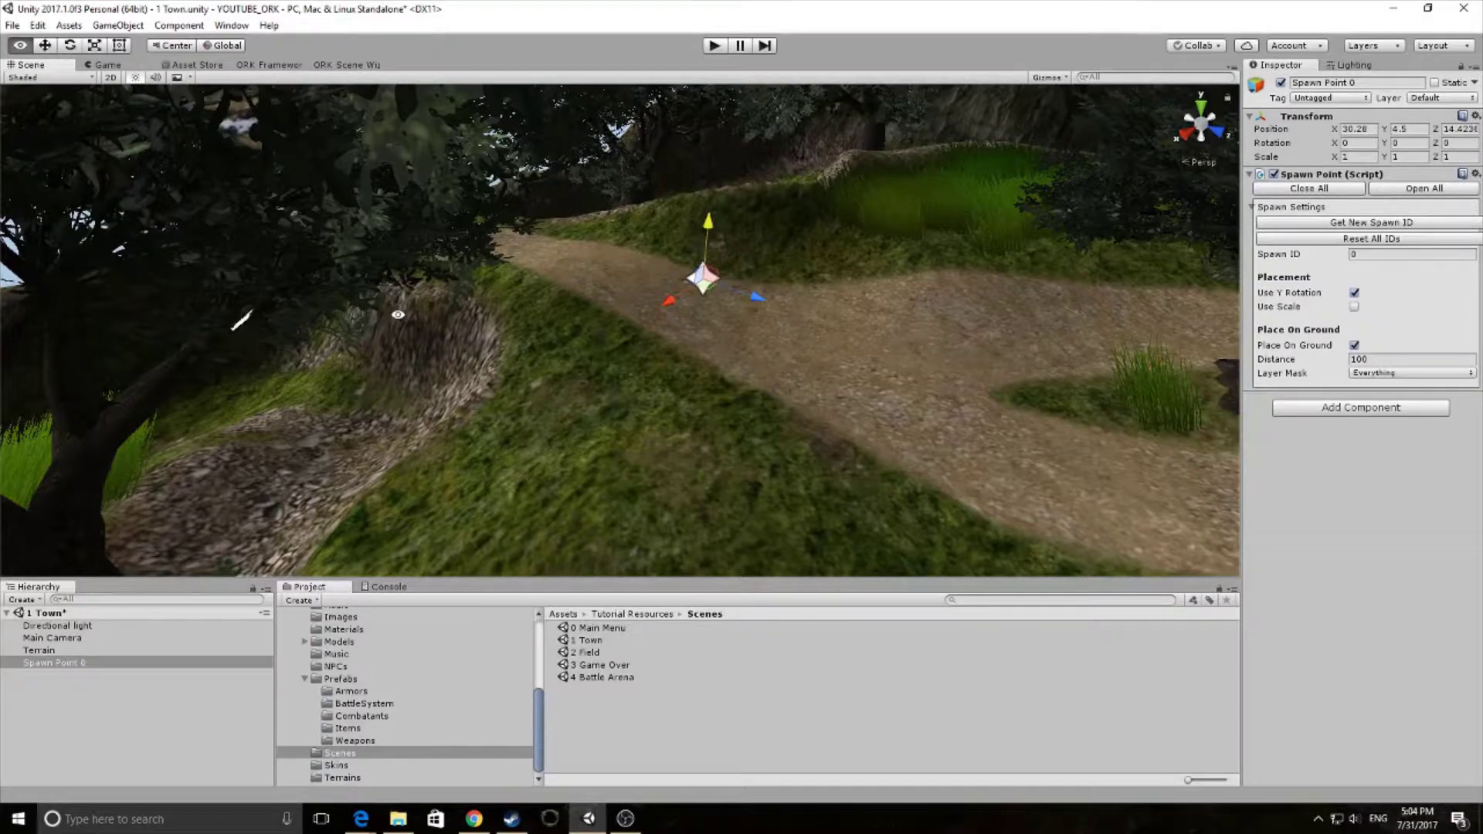
pyautogui.keyDown('alt'); pyautogui.moveTo(591, 352); pyautogui.dragTo(865, 295); pyautogui.keyUp('alt')
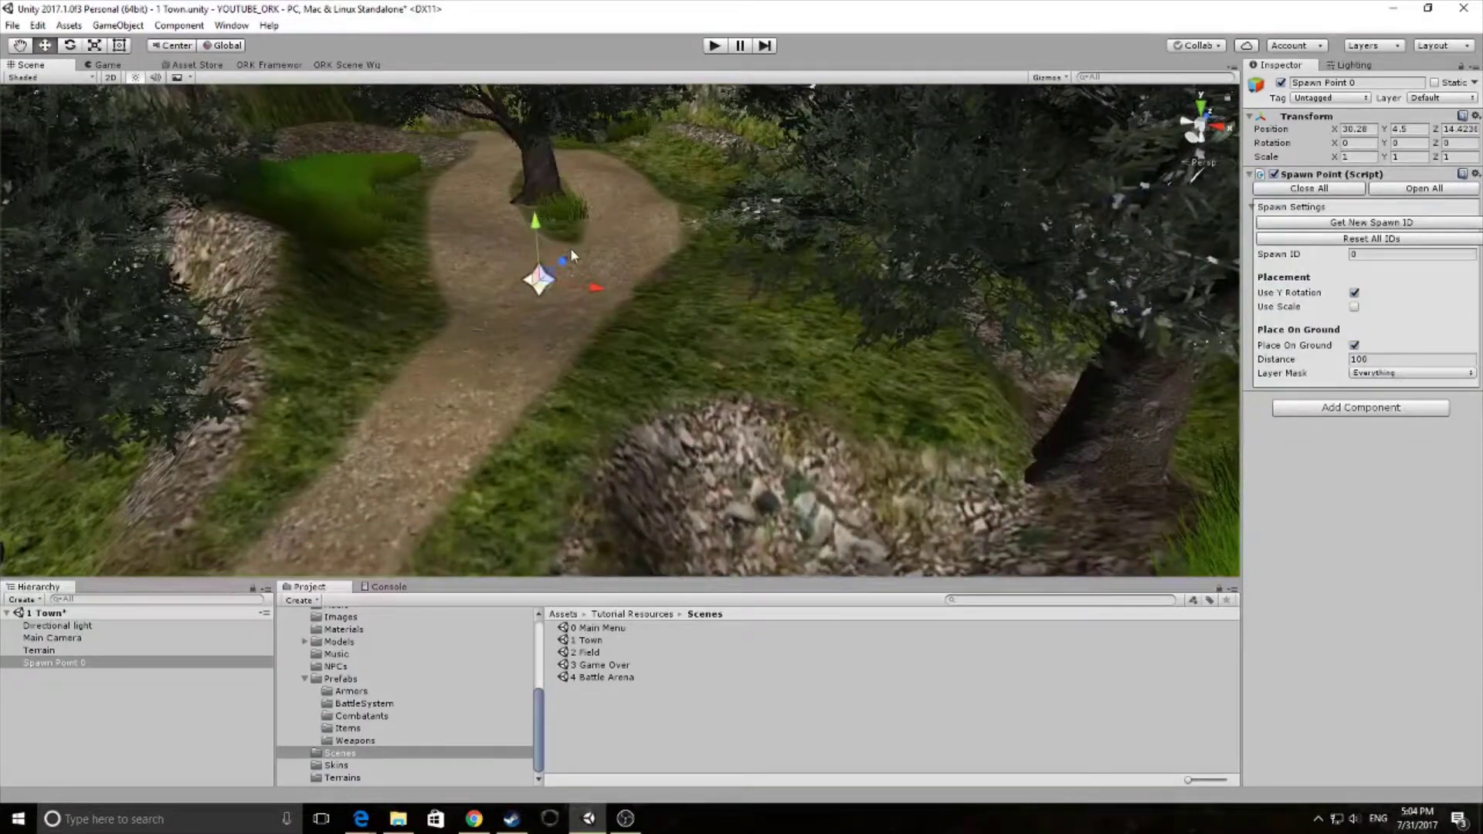
pyautogui.moveTo(545, 277); pyautogui.dragTo(540, 280)
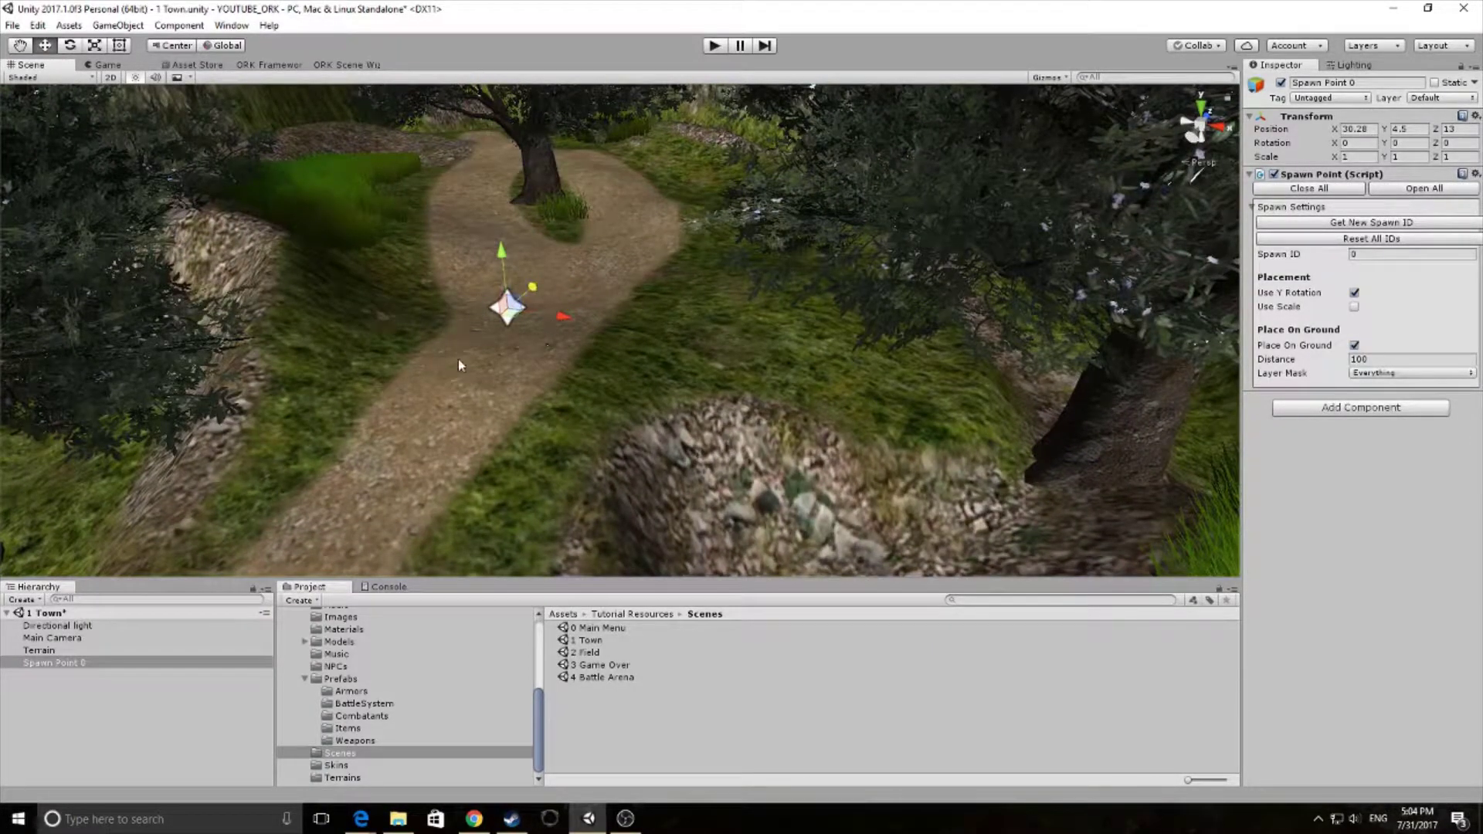
# Compare the spawn point's Spawn ID with the Spawn Point ID in the start event's Spawn Player node.
pyautogui.click(89, 665)
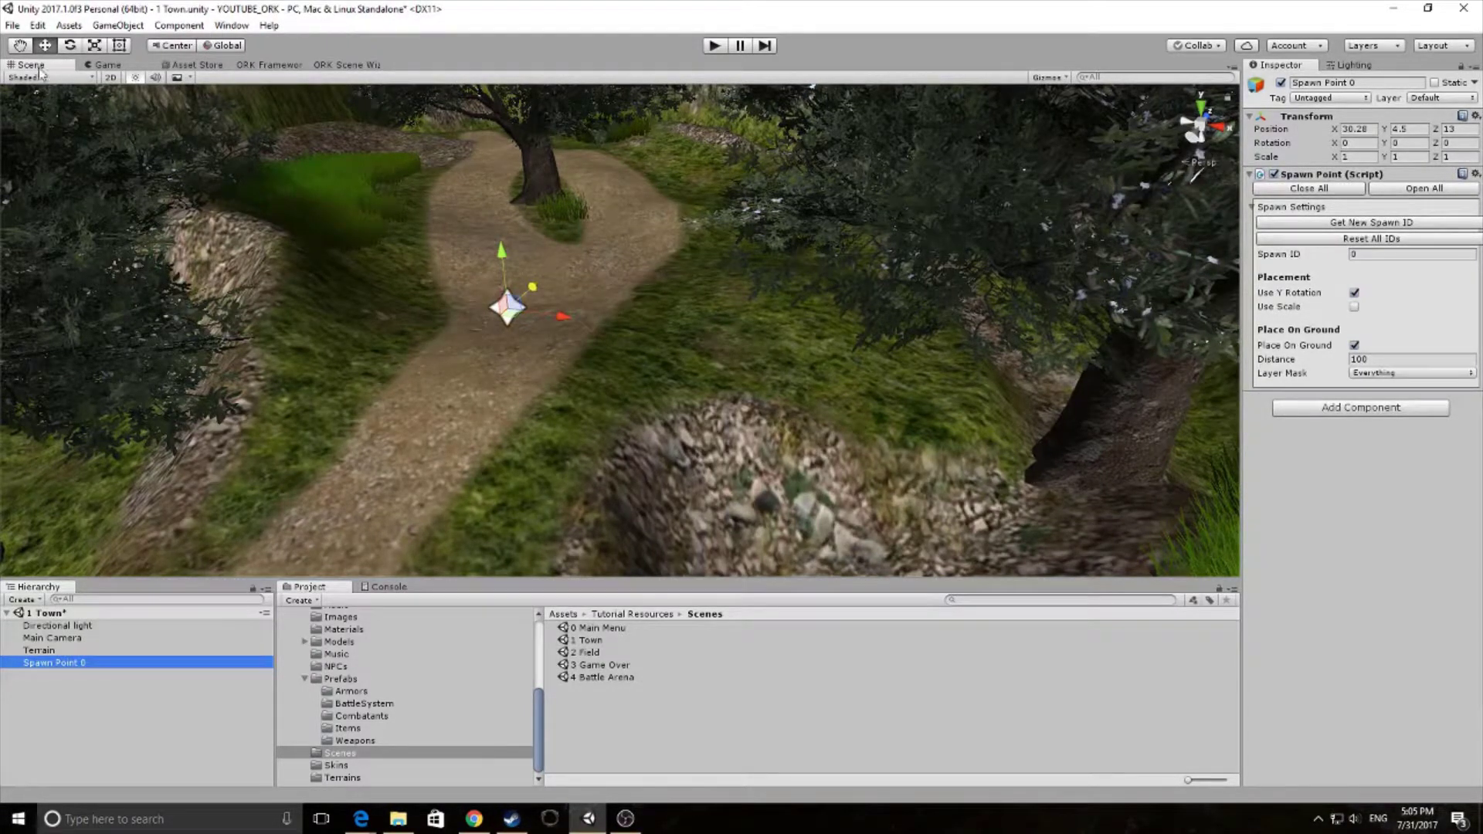
pyautogui.click(280, 66)
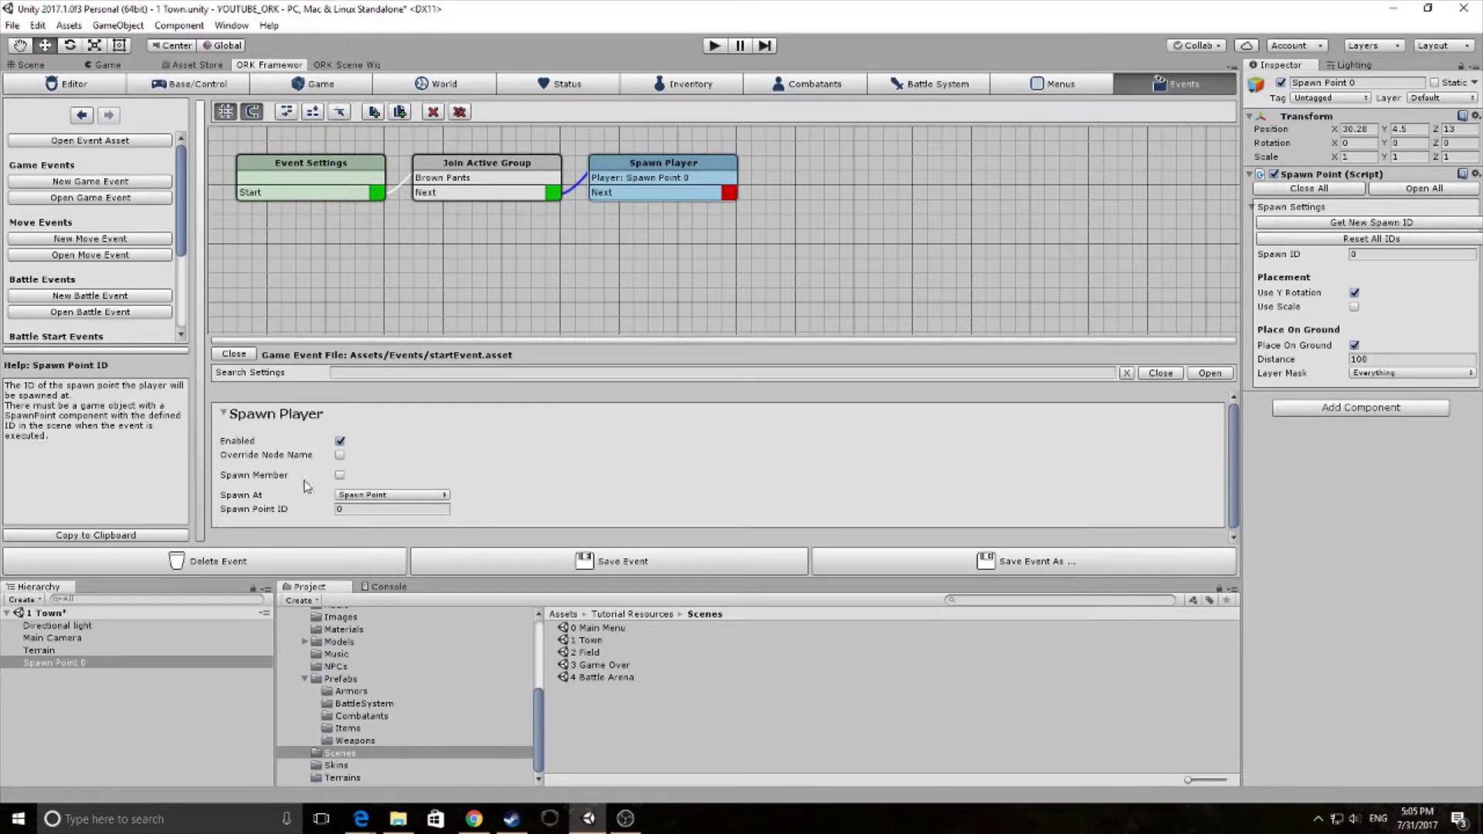
pyautogui.click(51, 69)
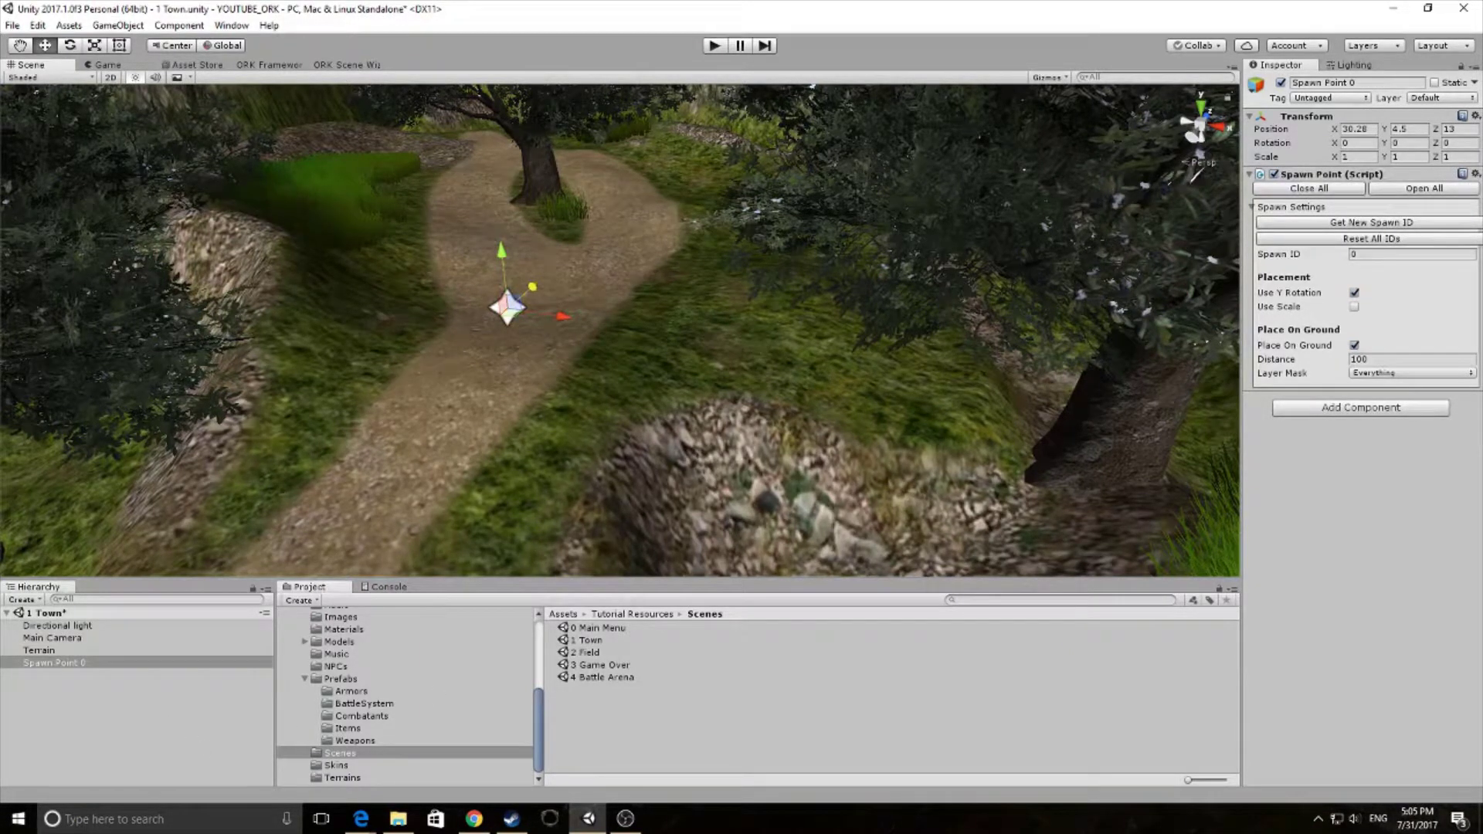
# Create an empty game object in the town scene and reset its transform position to 0, 0, 0.
pyautogui.click(27, 600)
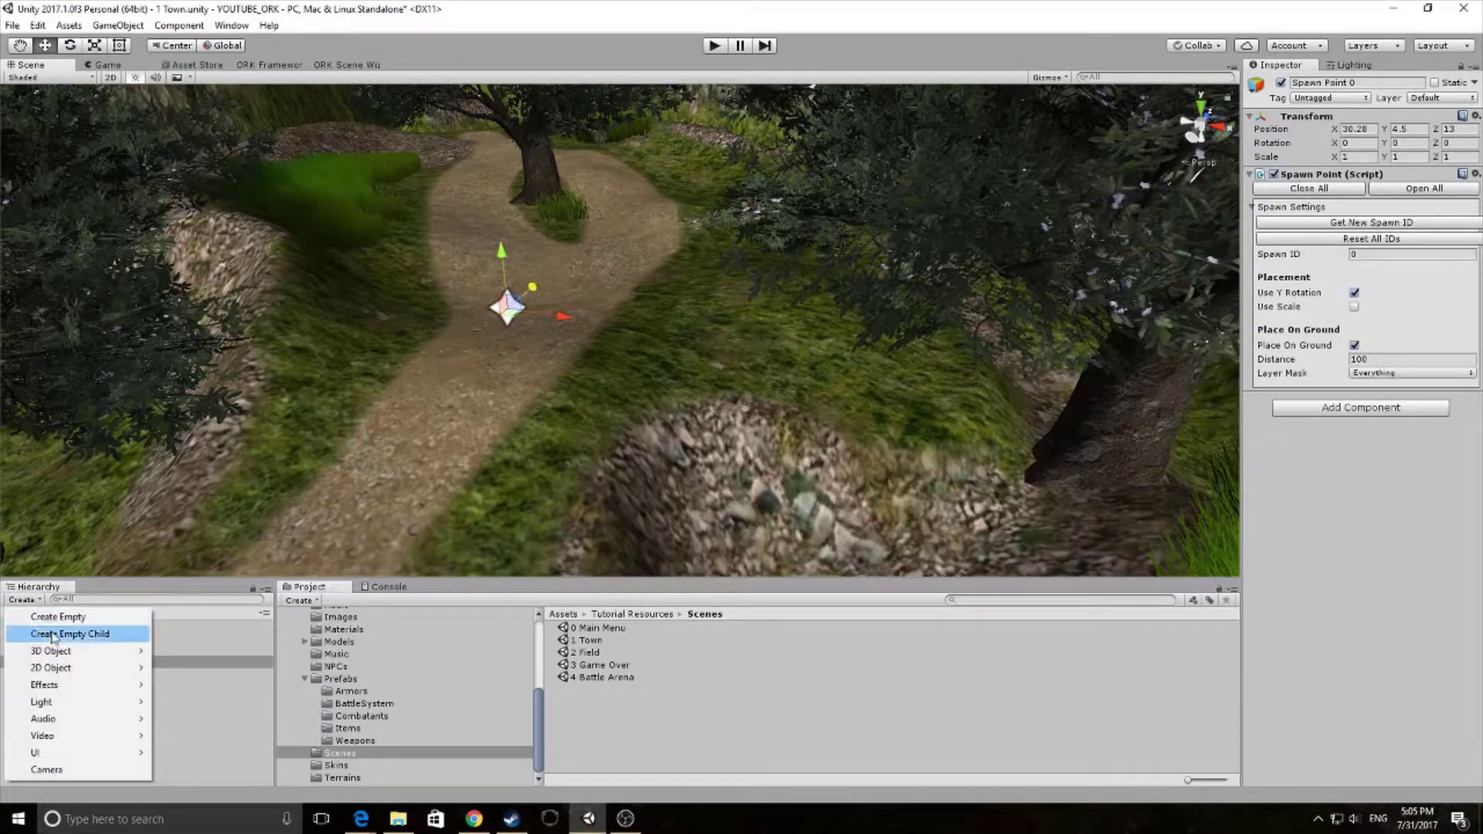
pyautogui.click(52, 619)
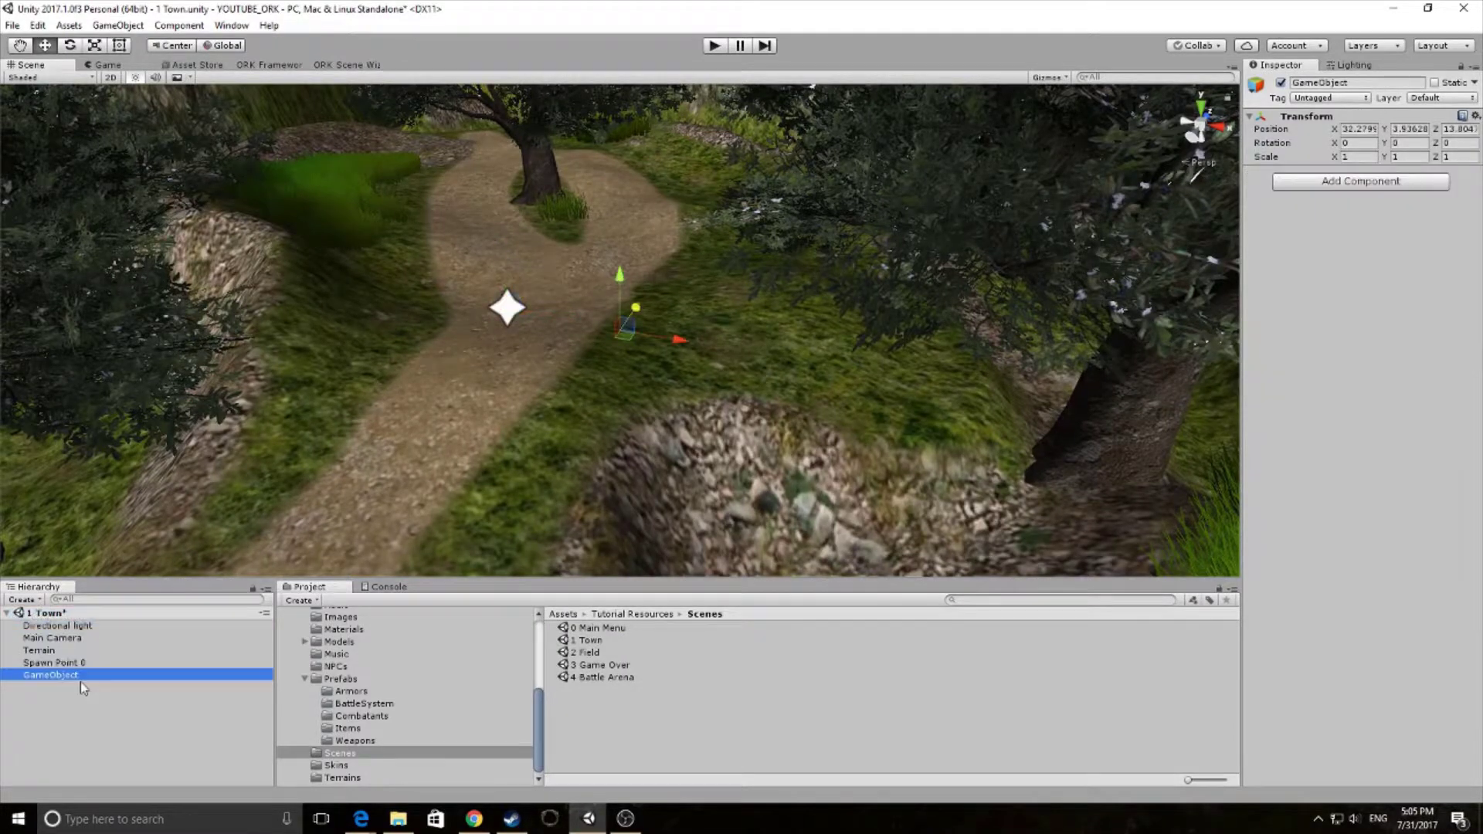
pyautogui.click(1475, 116)
pyautogui.click(1423, 133)
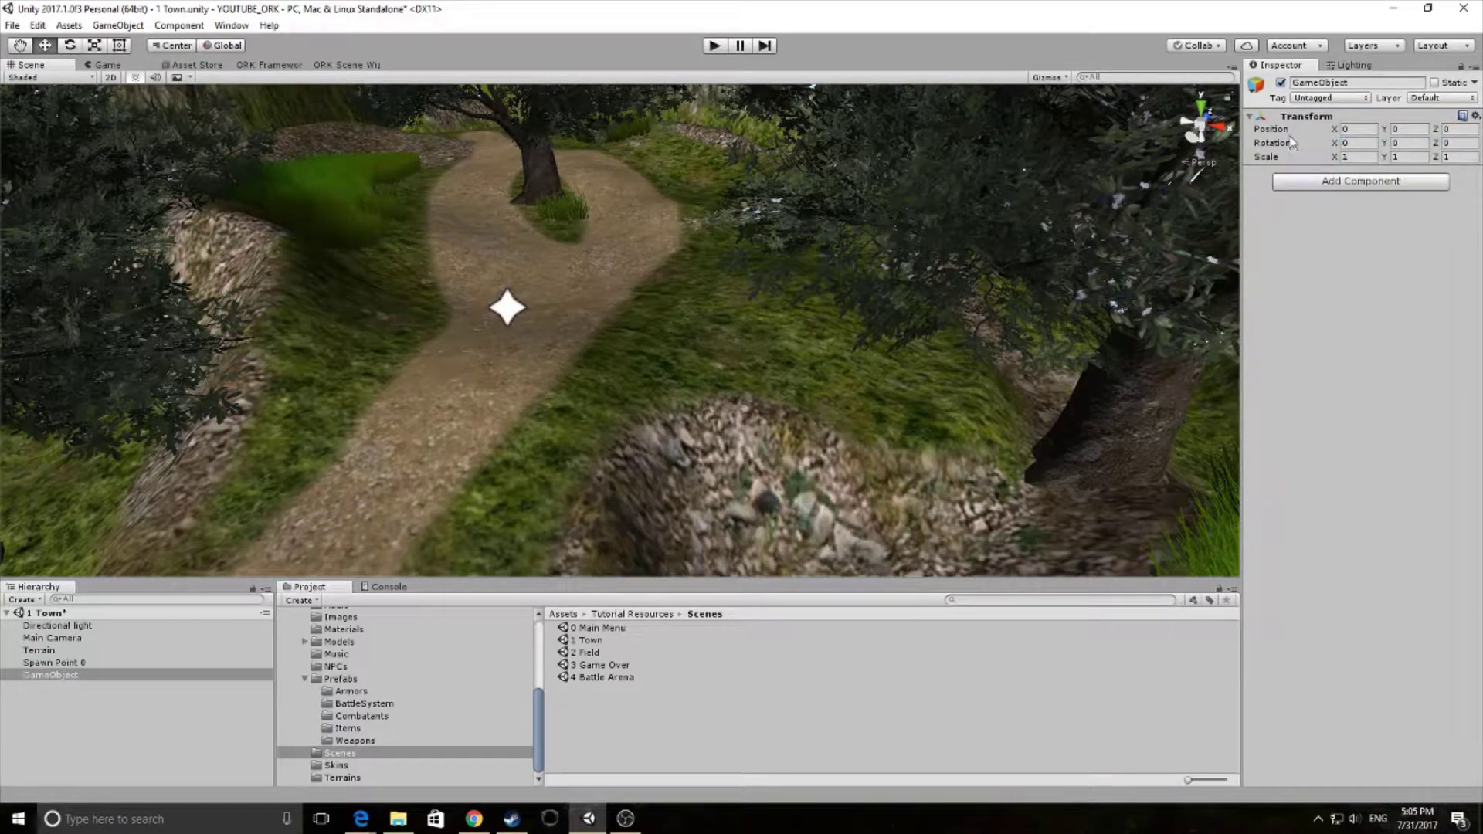
# Rename the empty game object as StartEvent and keep it selected.
pyautogui.click(51, 675)
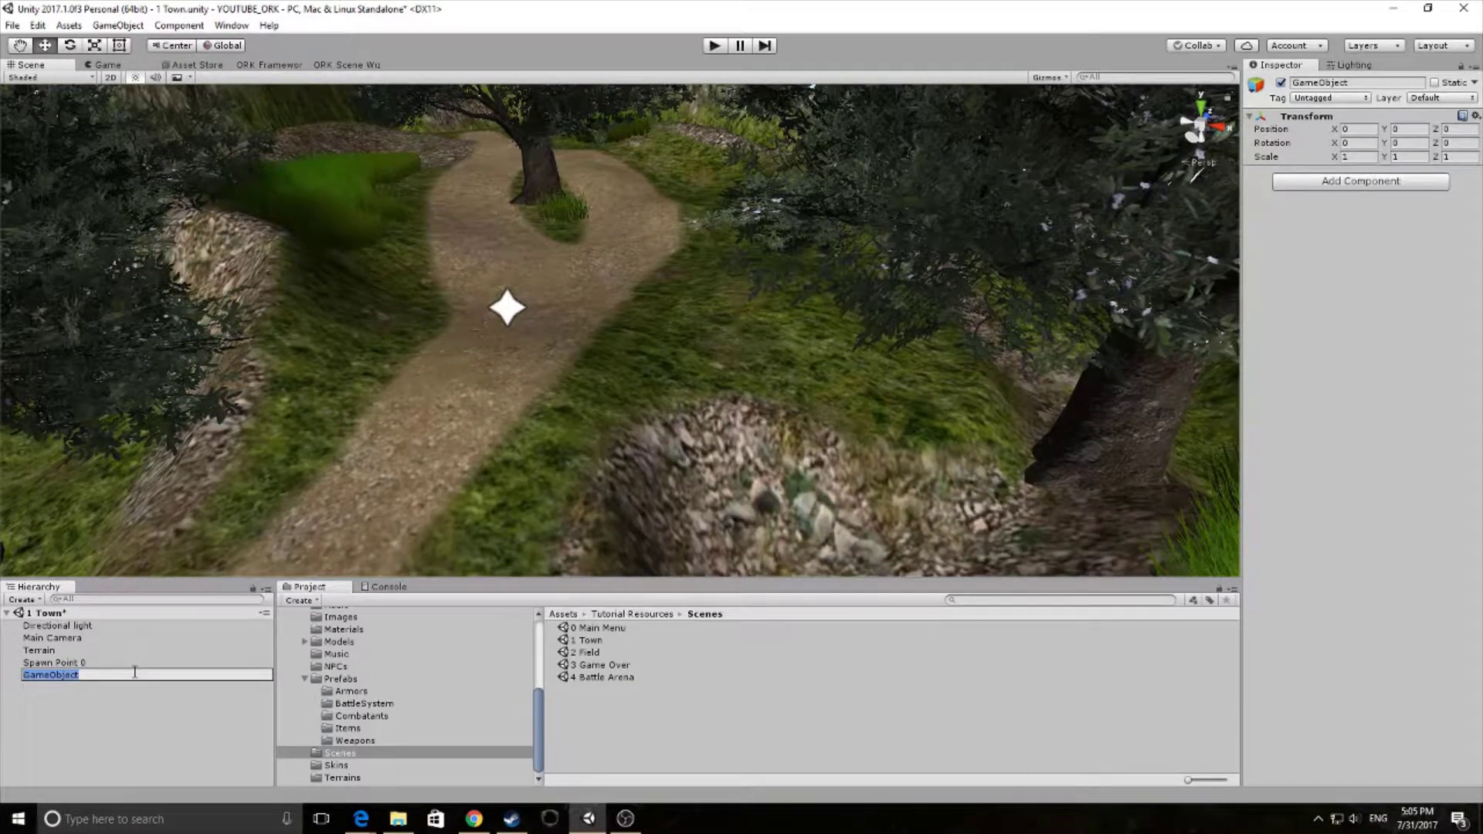
pyautogui.write('StartEvent')
pyautogui.press('Return')
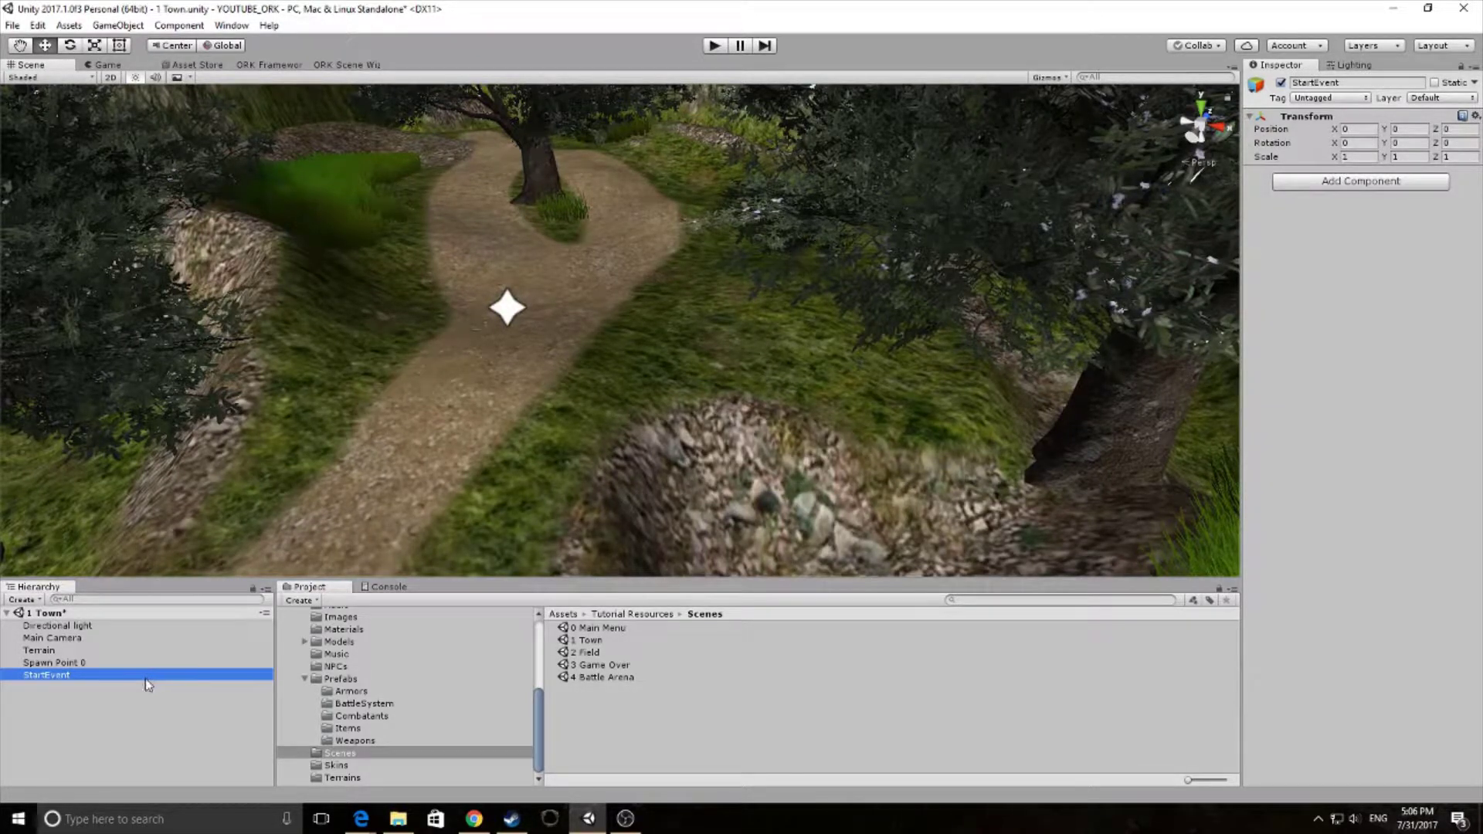
pyautogui.click(36, 675)
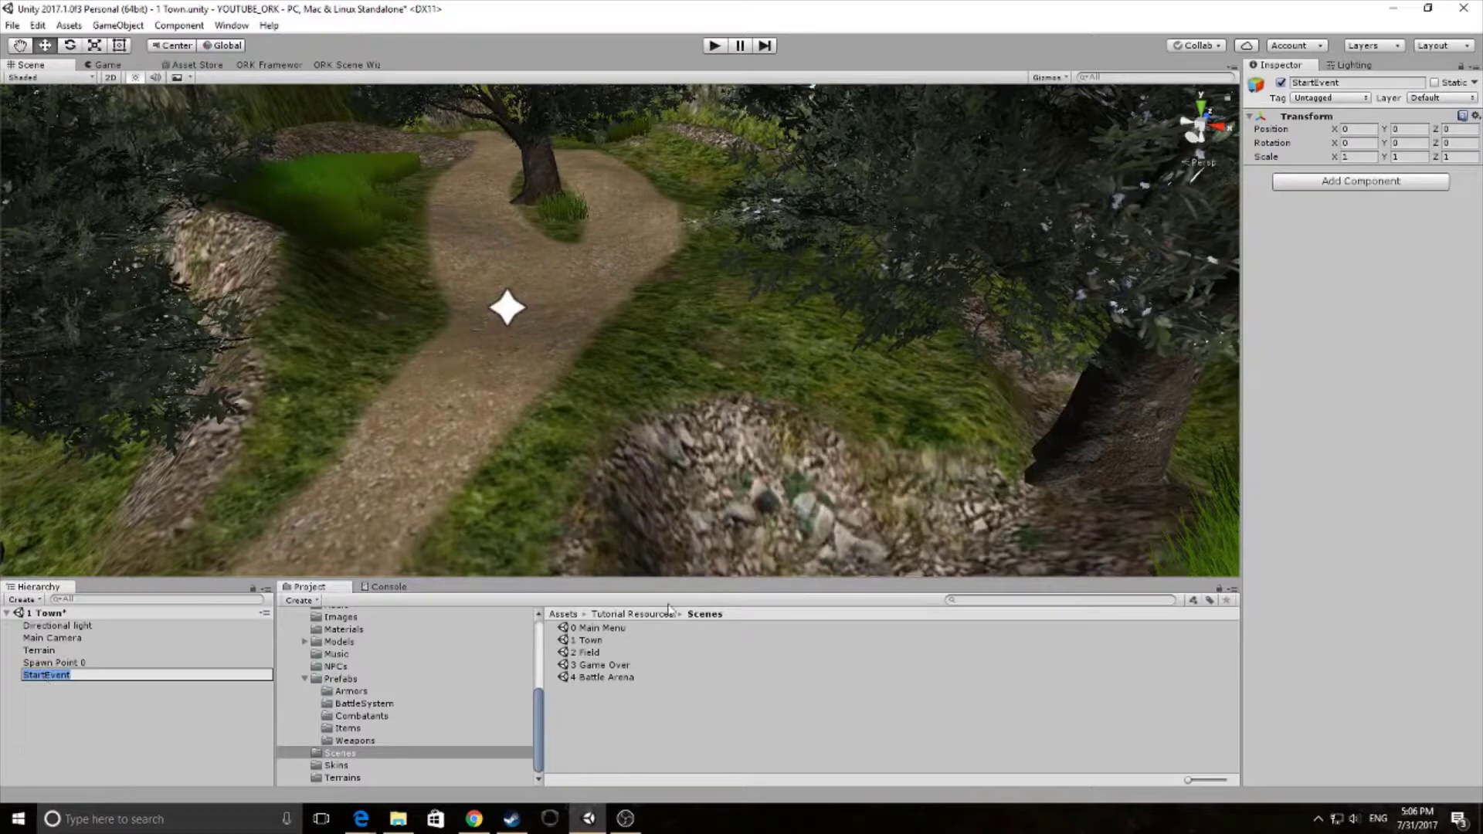
pyautogui.click(73, 676)
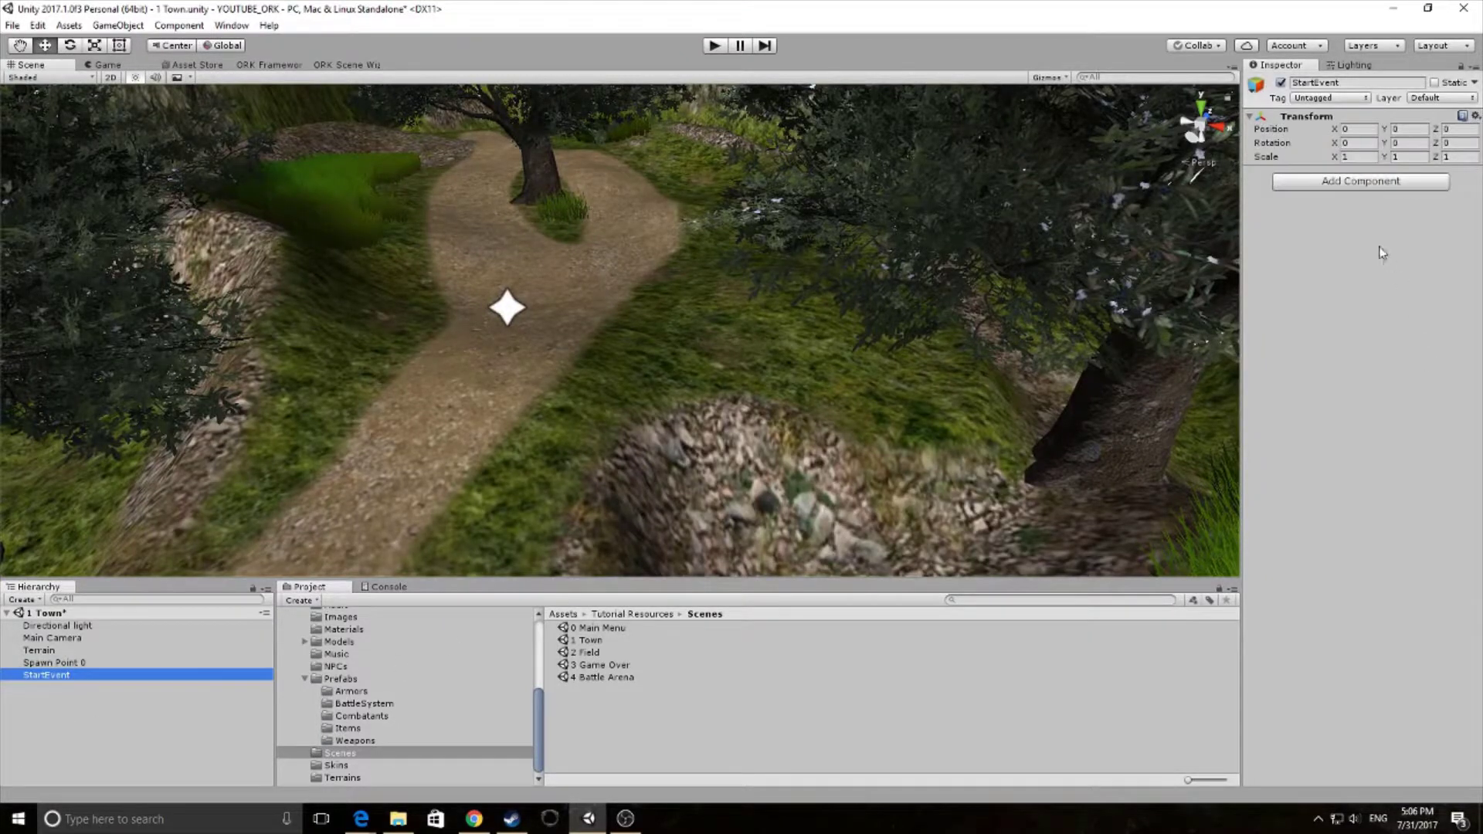
# Add an Event Interaction component to the StartEvent object, searching the components for "event".
pyautogui.click(1364, 184)
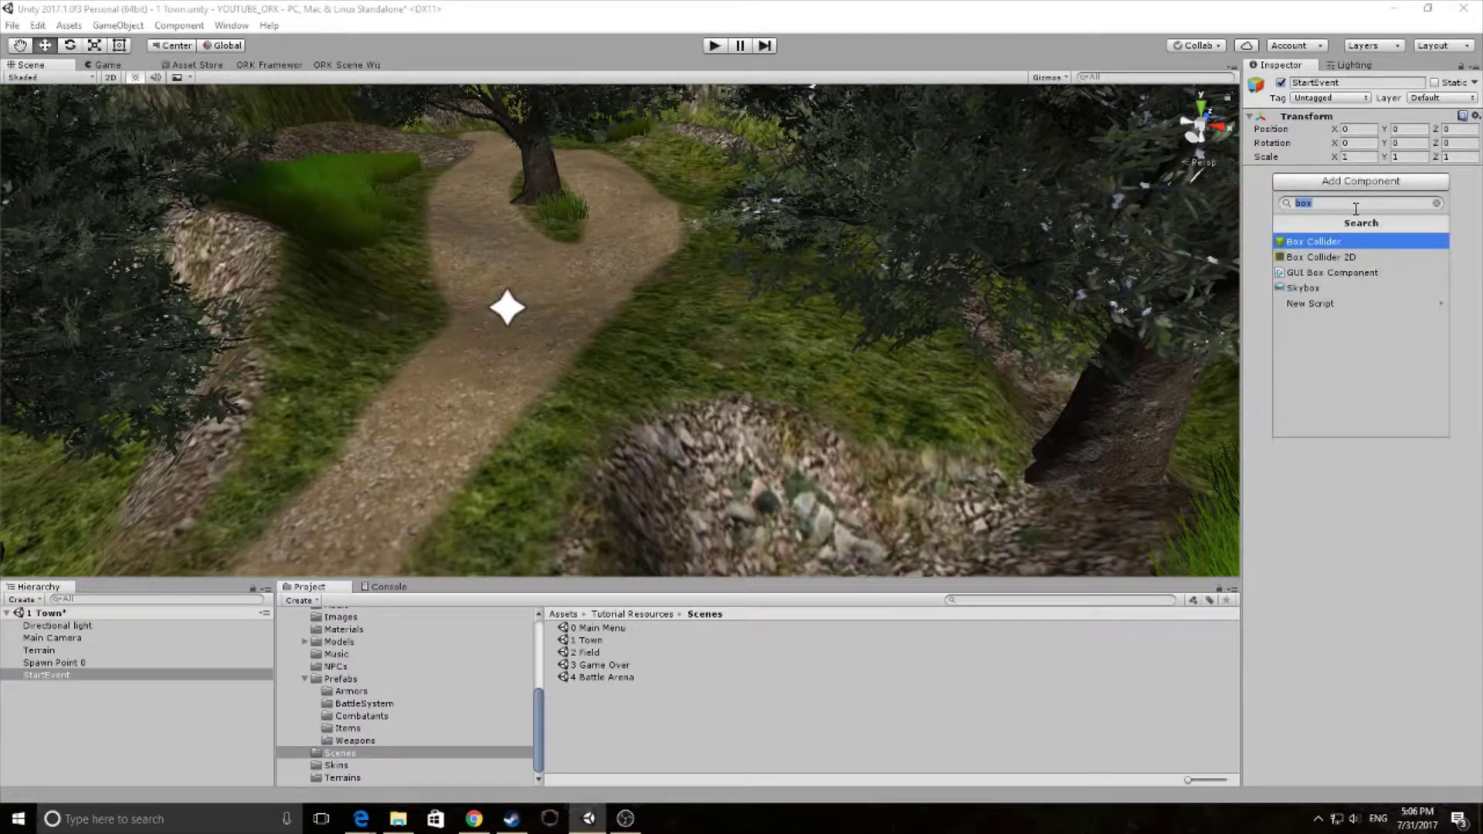
pyautogui.press('BackSpace')
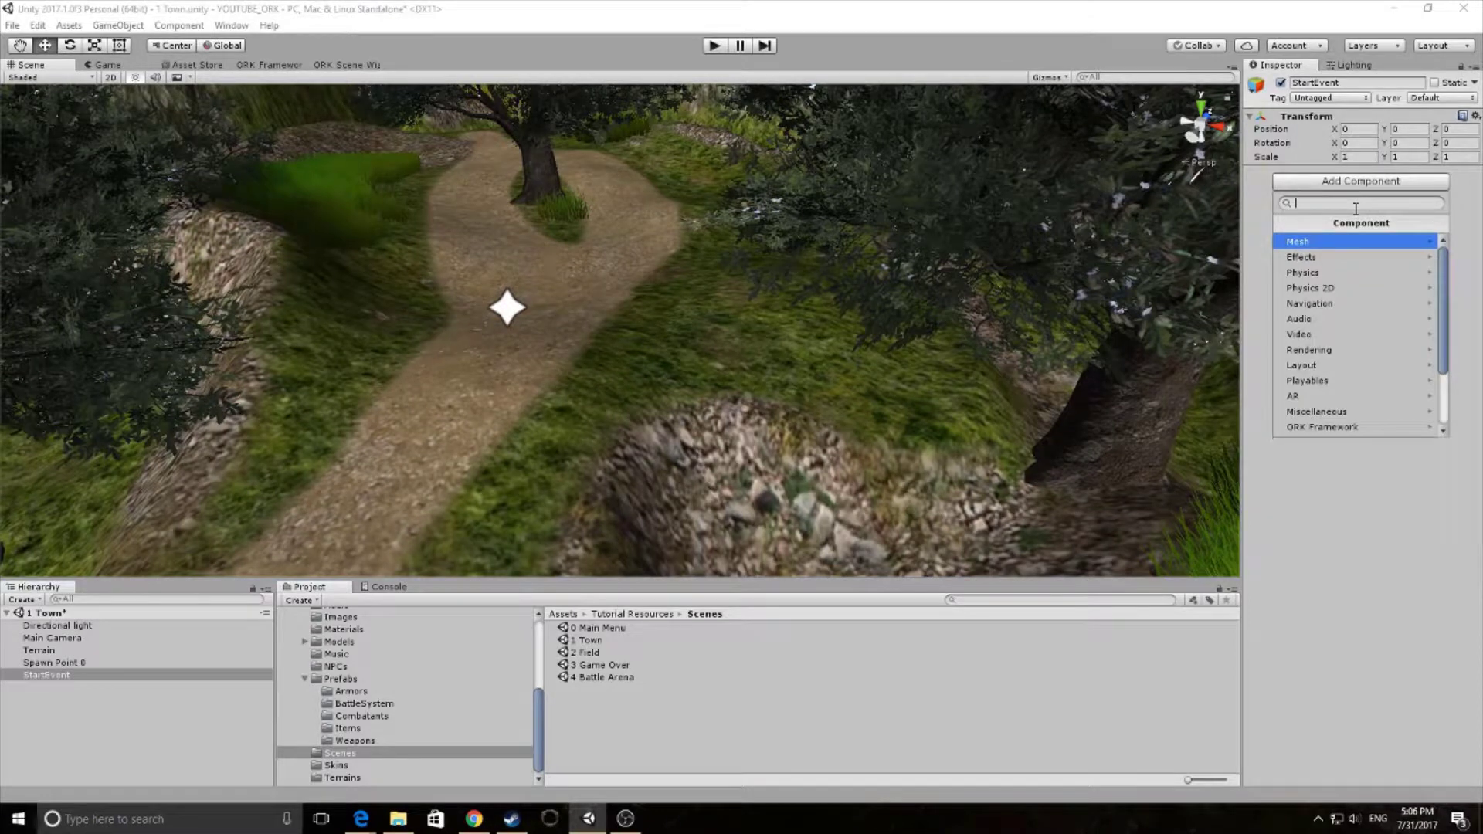
pyautogui.write('event')
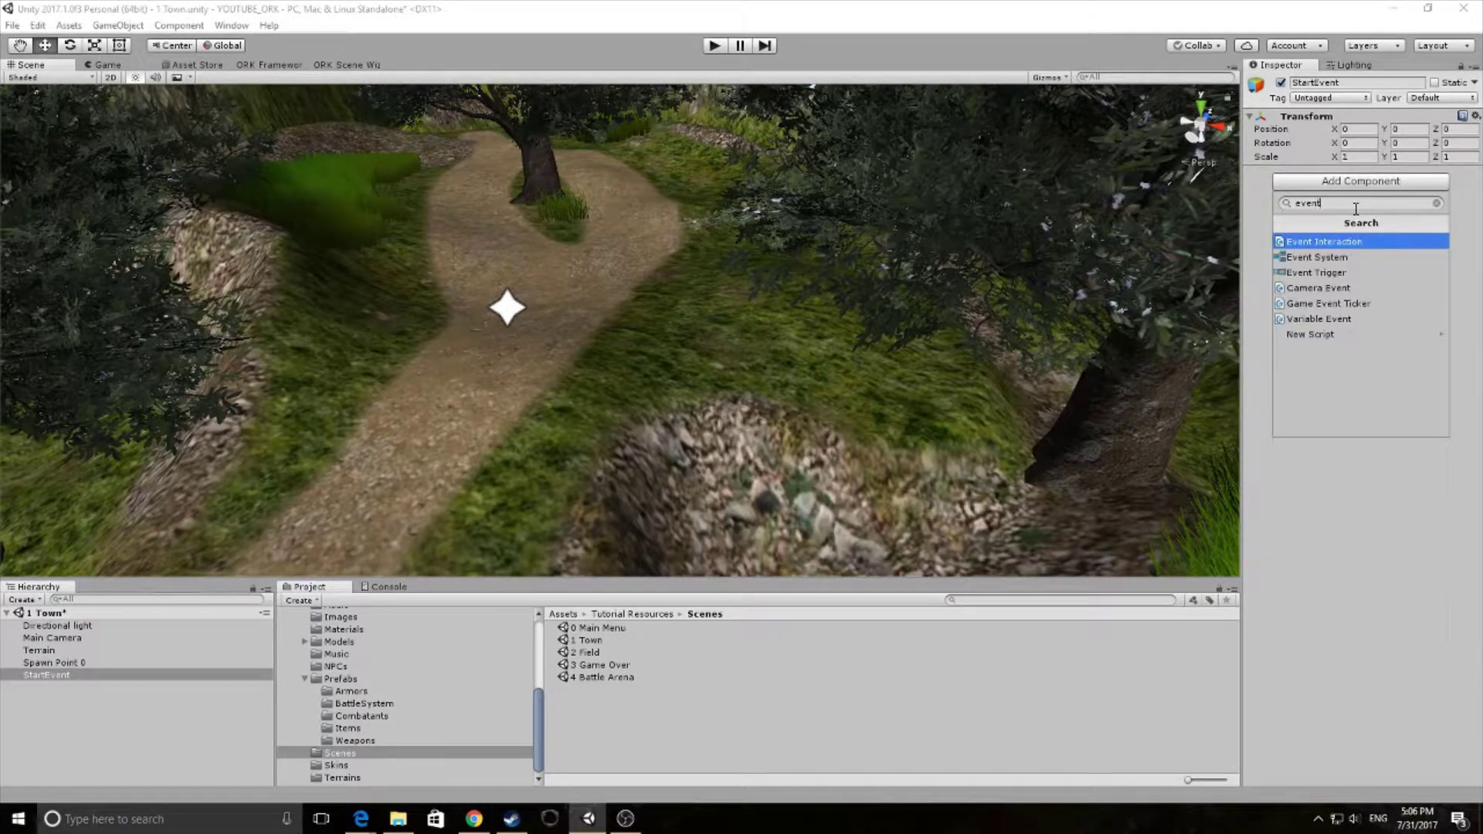
pyautogui.click(1387, 243)
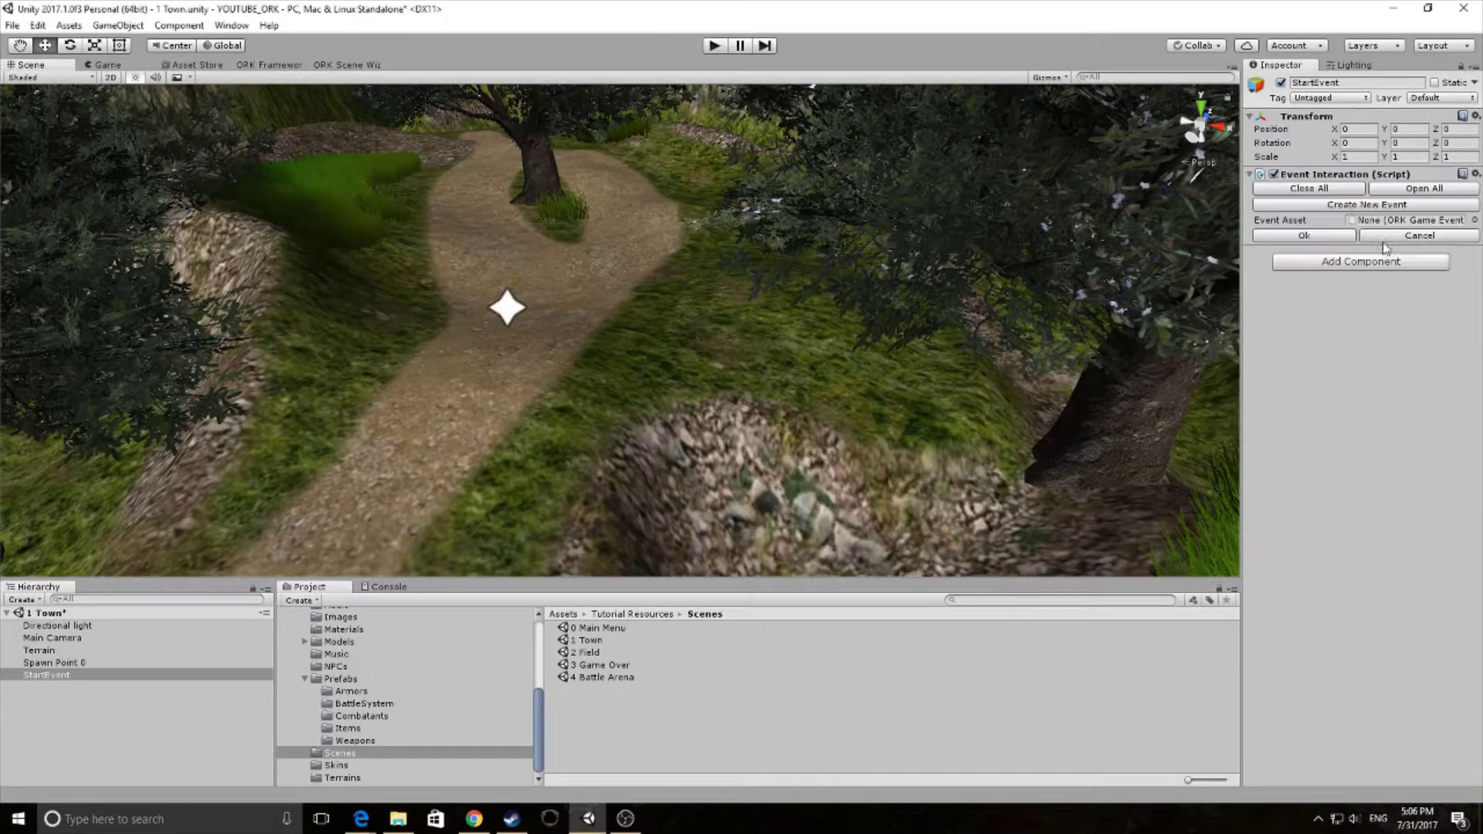
# Assign the startEvent game event as the Event Interaction's event asset and confirm it.
pyautogui.click(1474, 220)
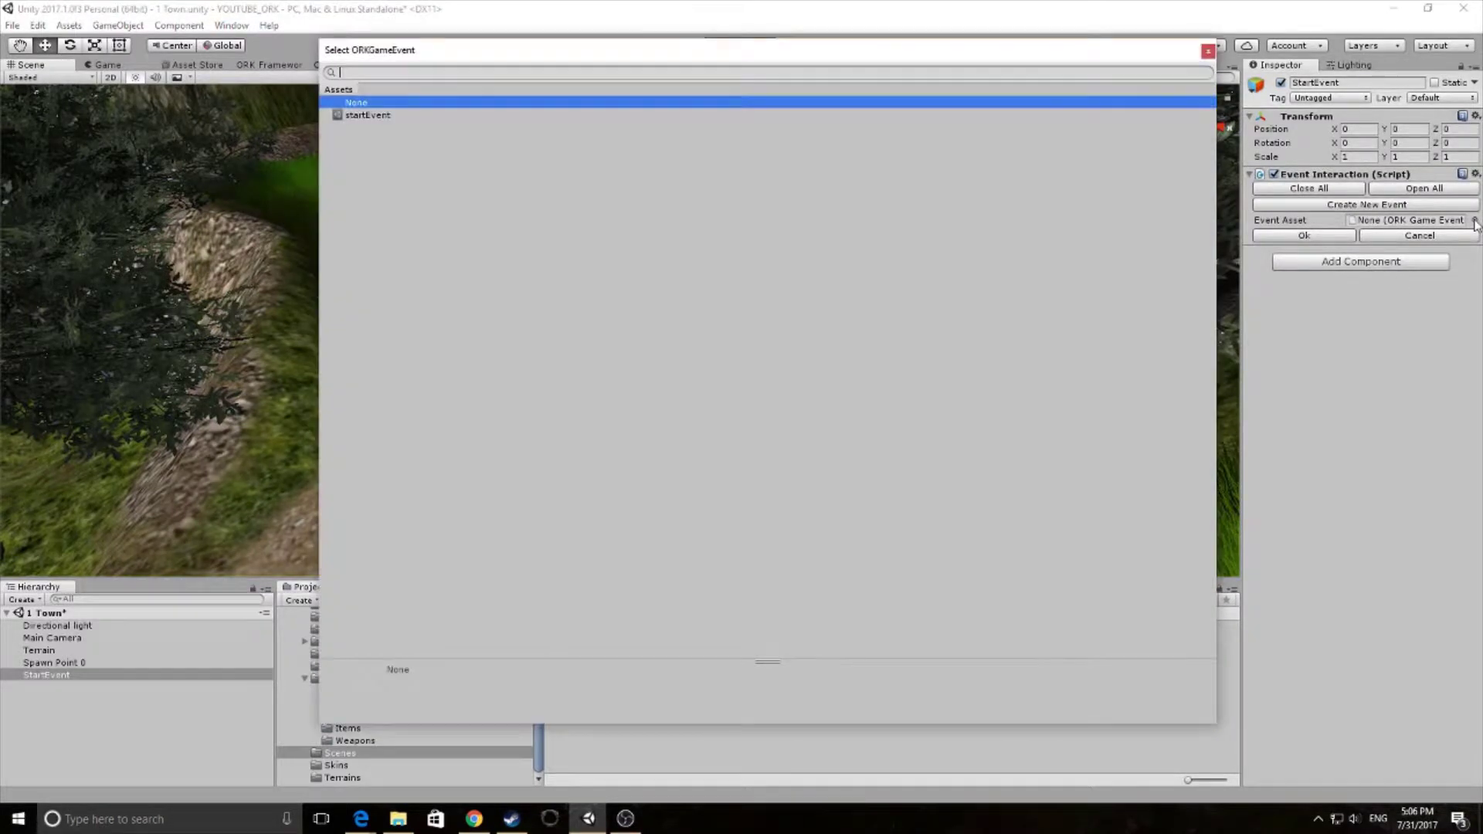
pyautogui.click(380, 118)
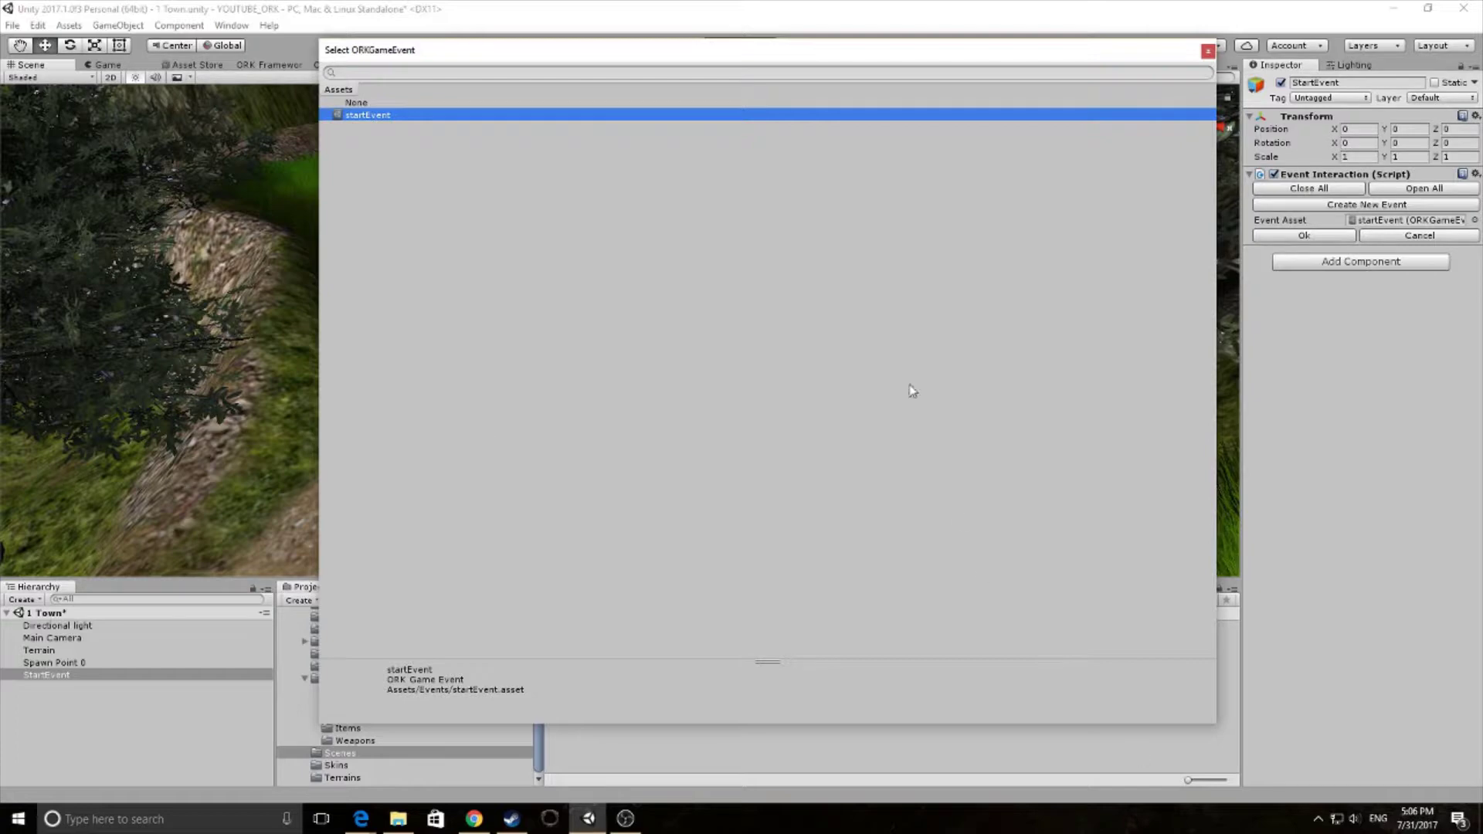
pyautogui.doubleClick(379, 118)
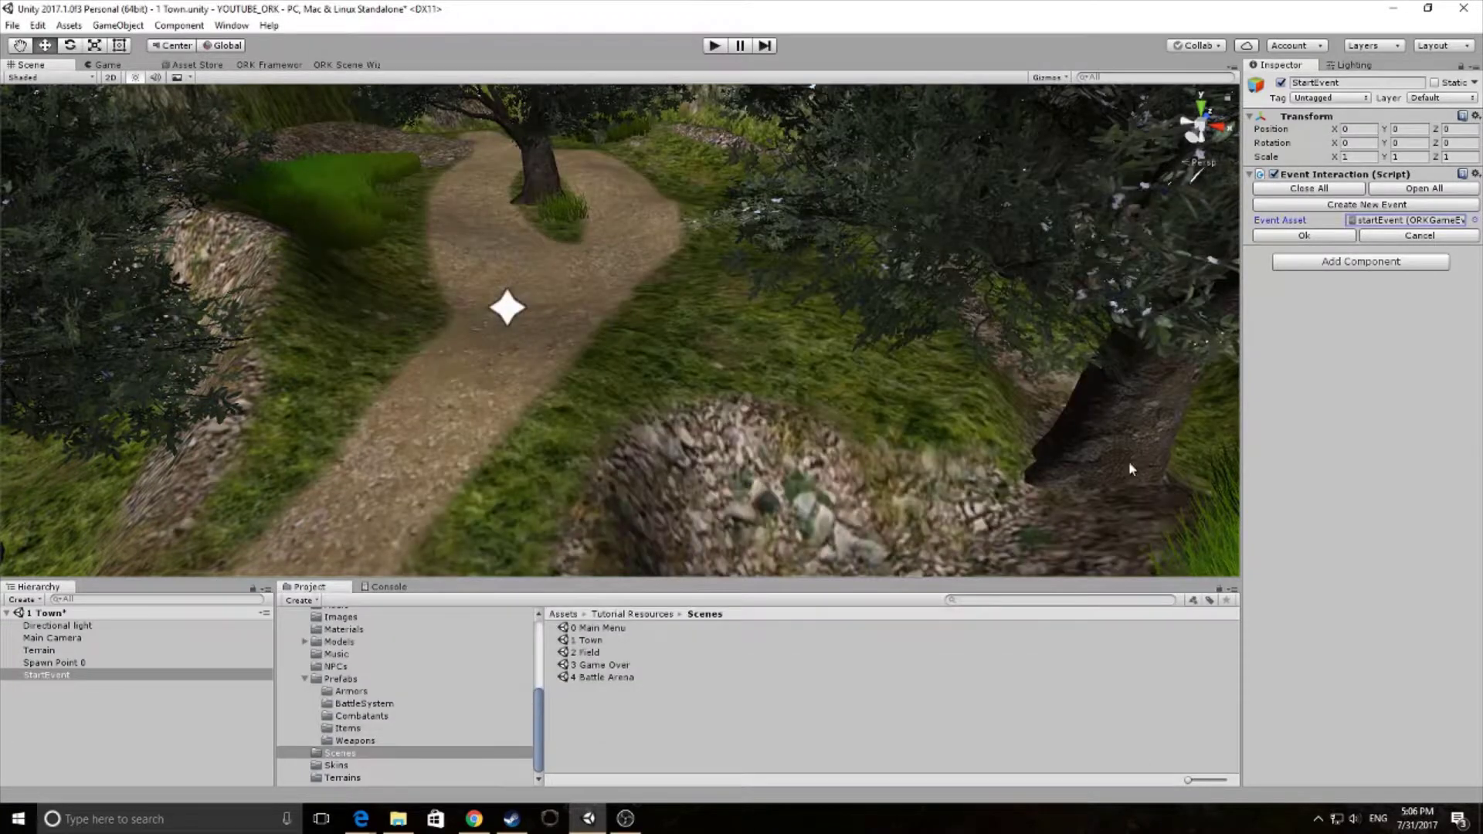
pyautogui.click(1318, 241)
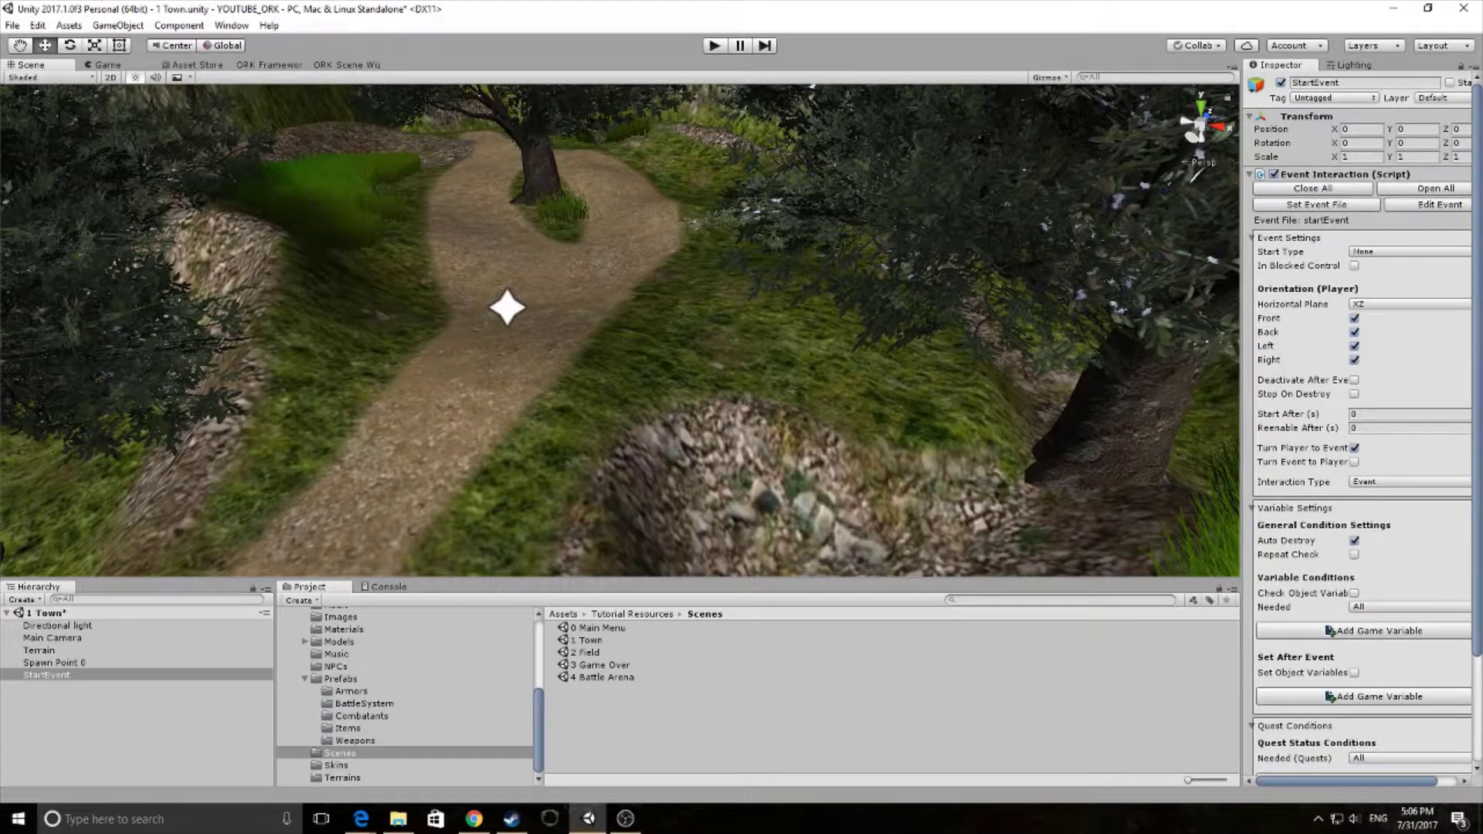
# Set the Event Interaction's start type to Autostart, enable Deactivate After Event, and review the remaining condition settings.
pyautogui.click(1393, 252)
pyautogui.click(1395, 285)
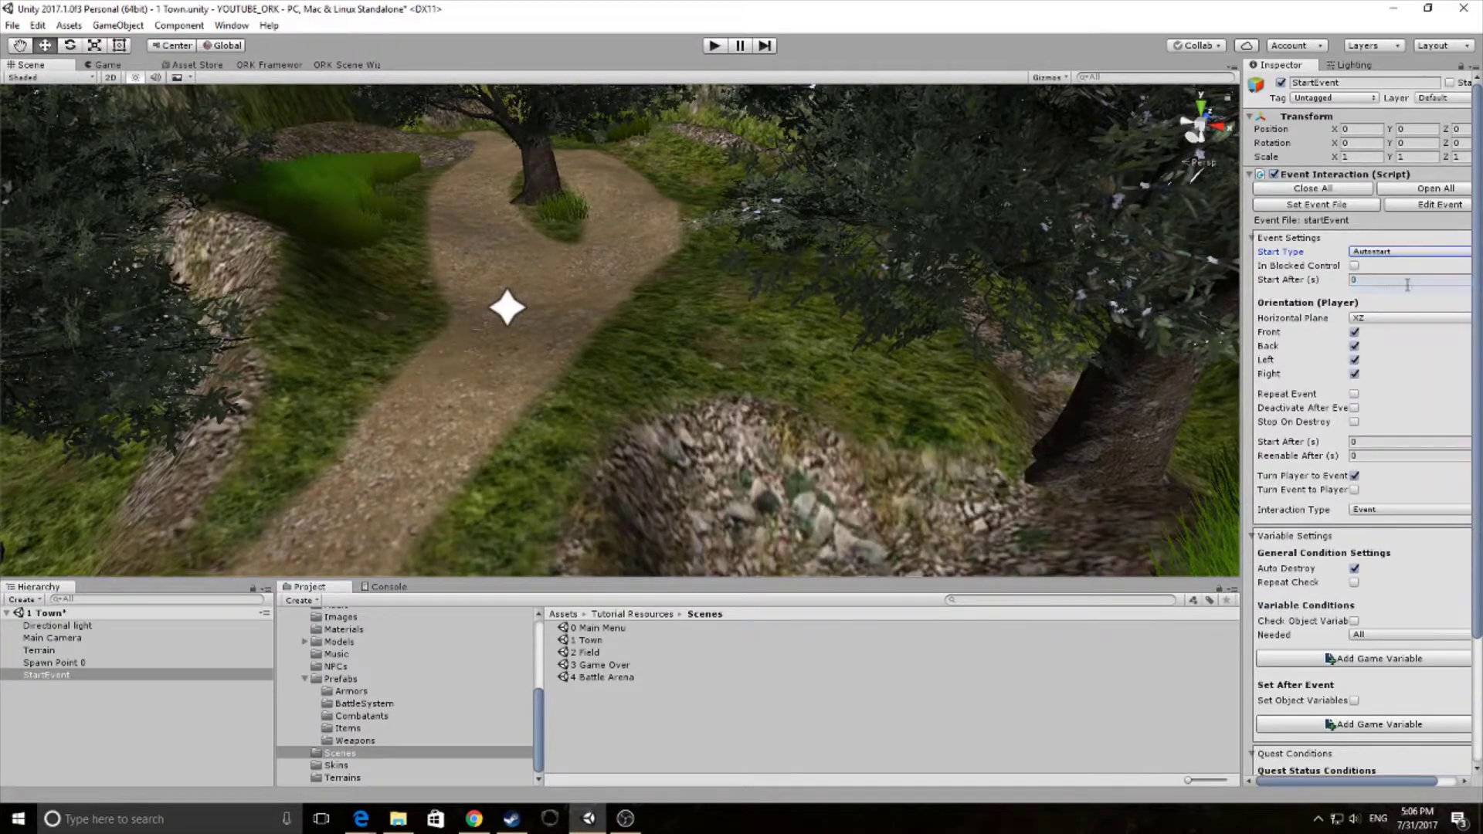
pyautogui.click(1354, 409)
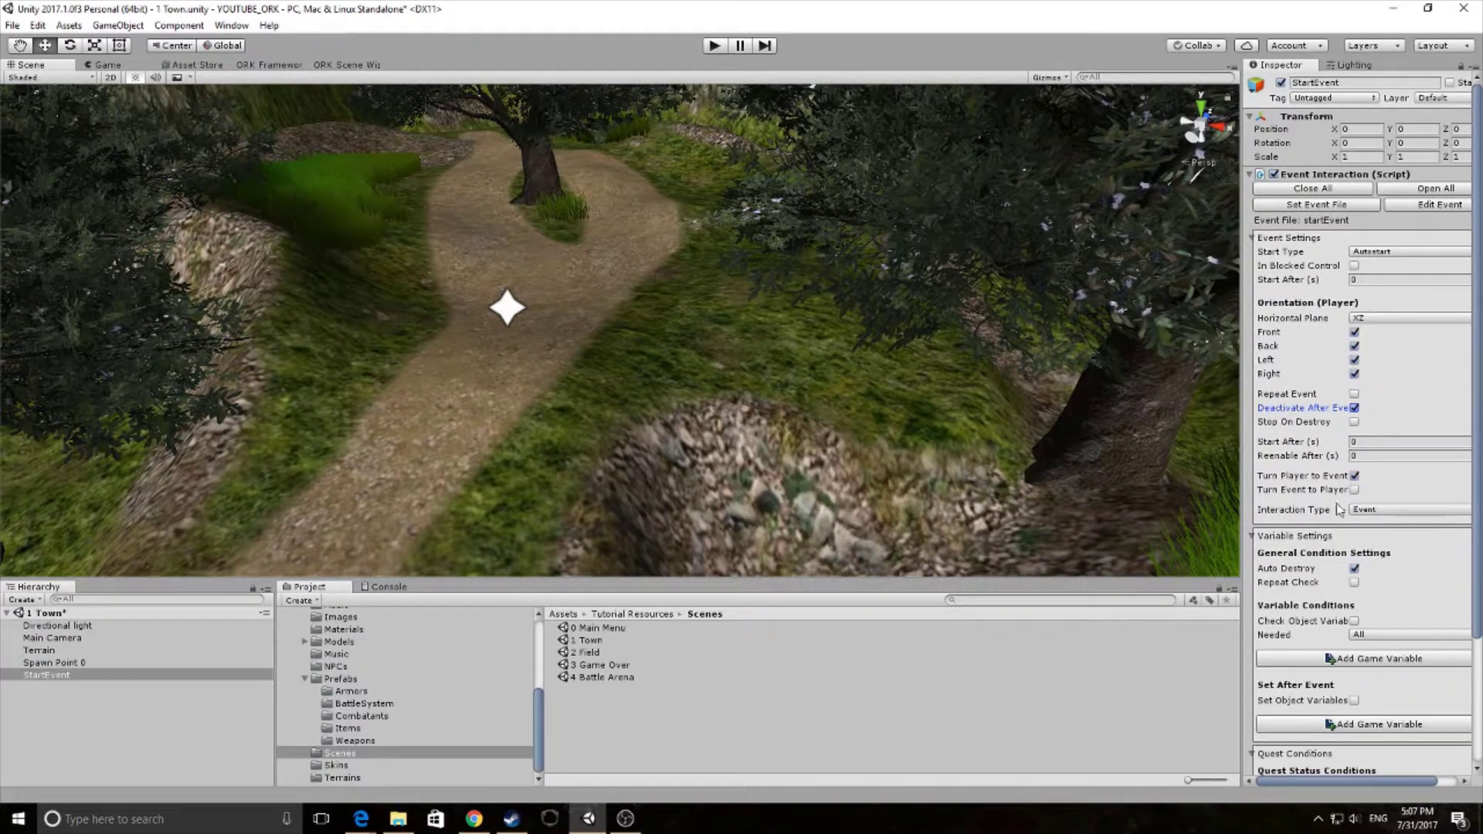
pyautogui.scroll(-3, 1407, 511)
pyautogui.scroll(-2, 1407, 511)
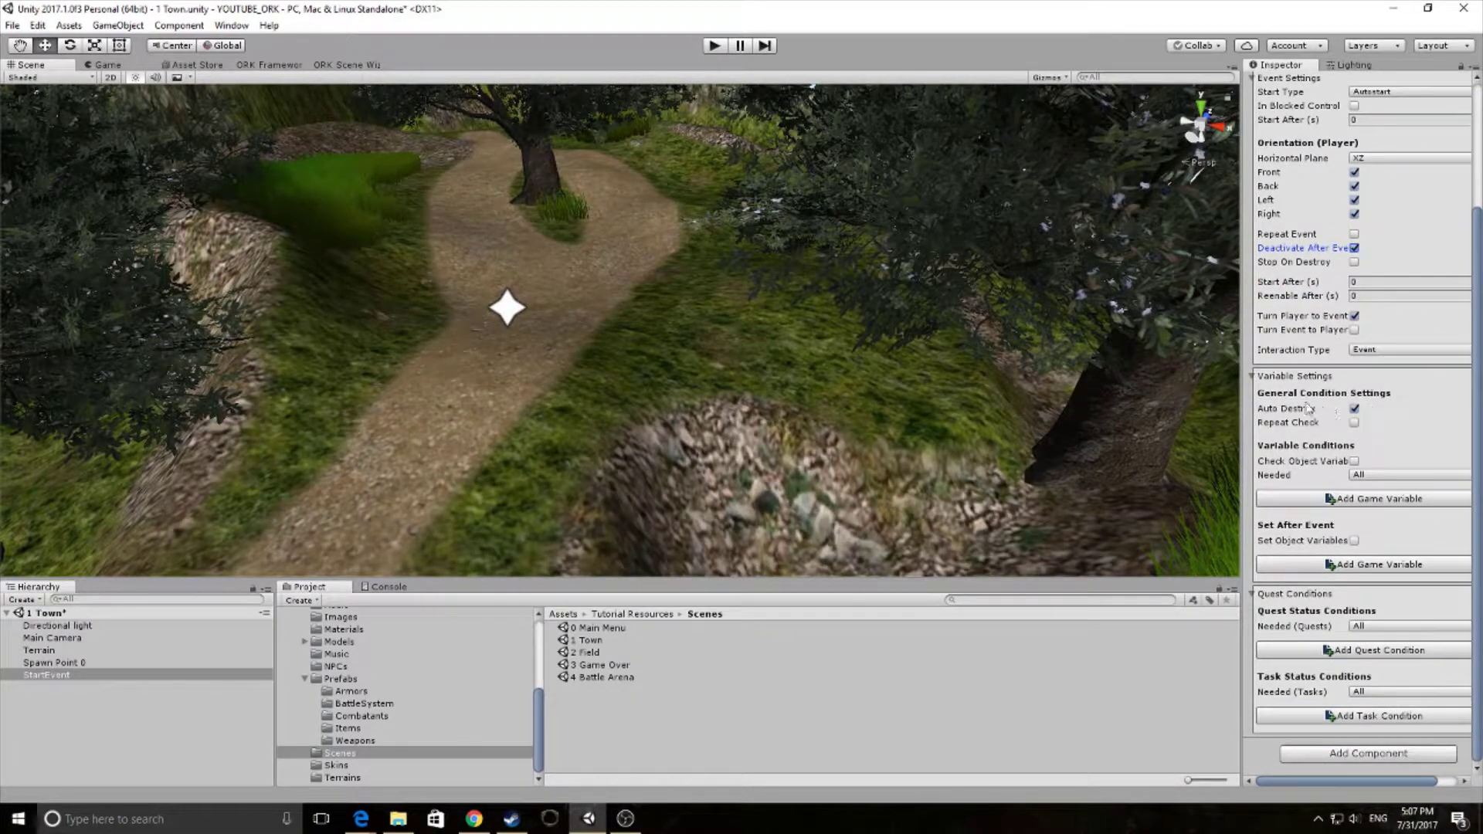
pyautogui.scroll(2, 1325, 409)
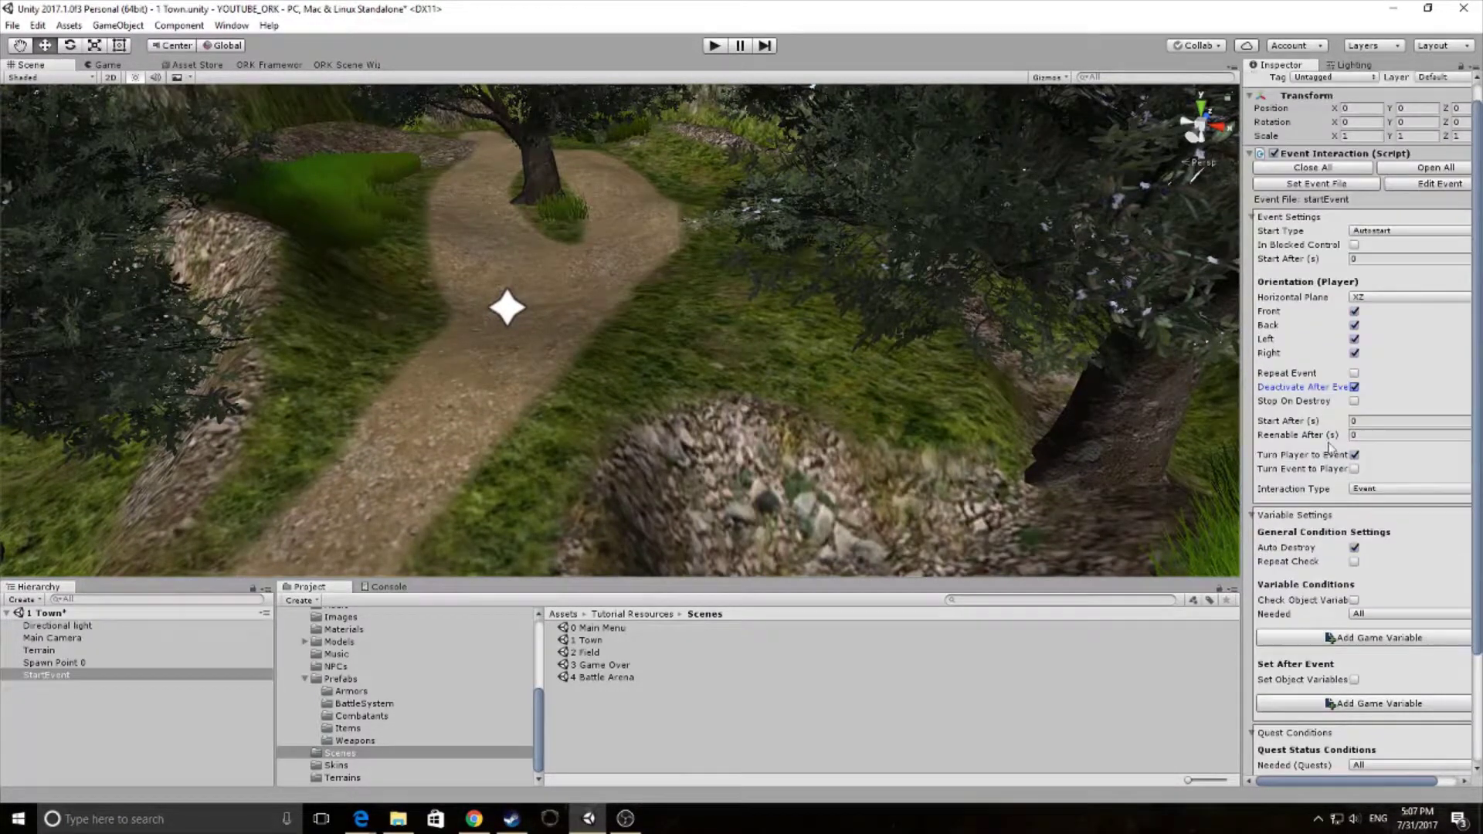
# Add a game variable condition to StartEvent's Event Interaction with key playerAdded, Is Valid disabled and type Bool.
pyautogui.scroll(-2, 1357, 464)
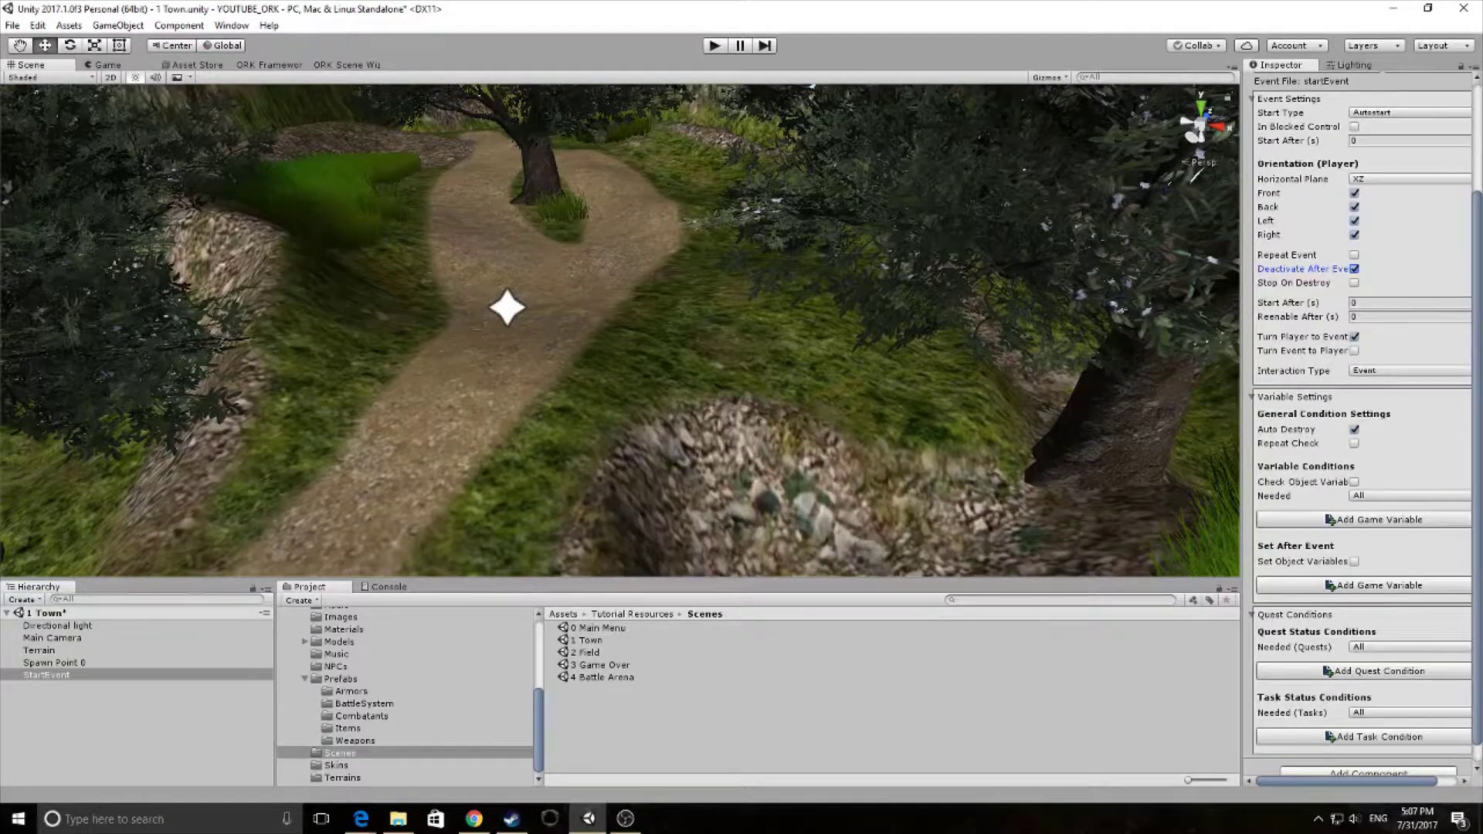
pyautogui.scroll(4, 1252, 241)
pyautogui.click(1252, 239)
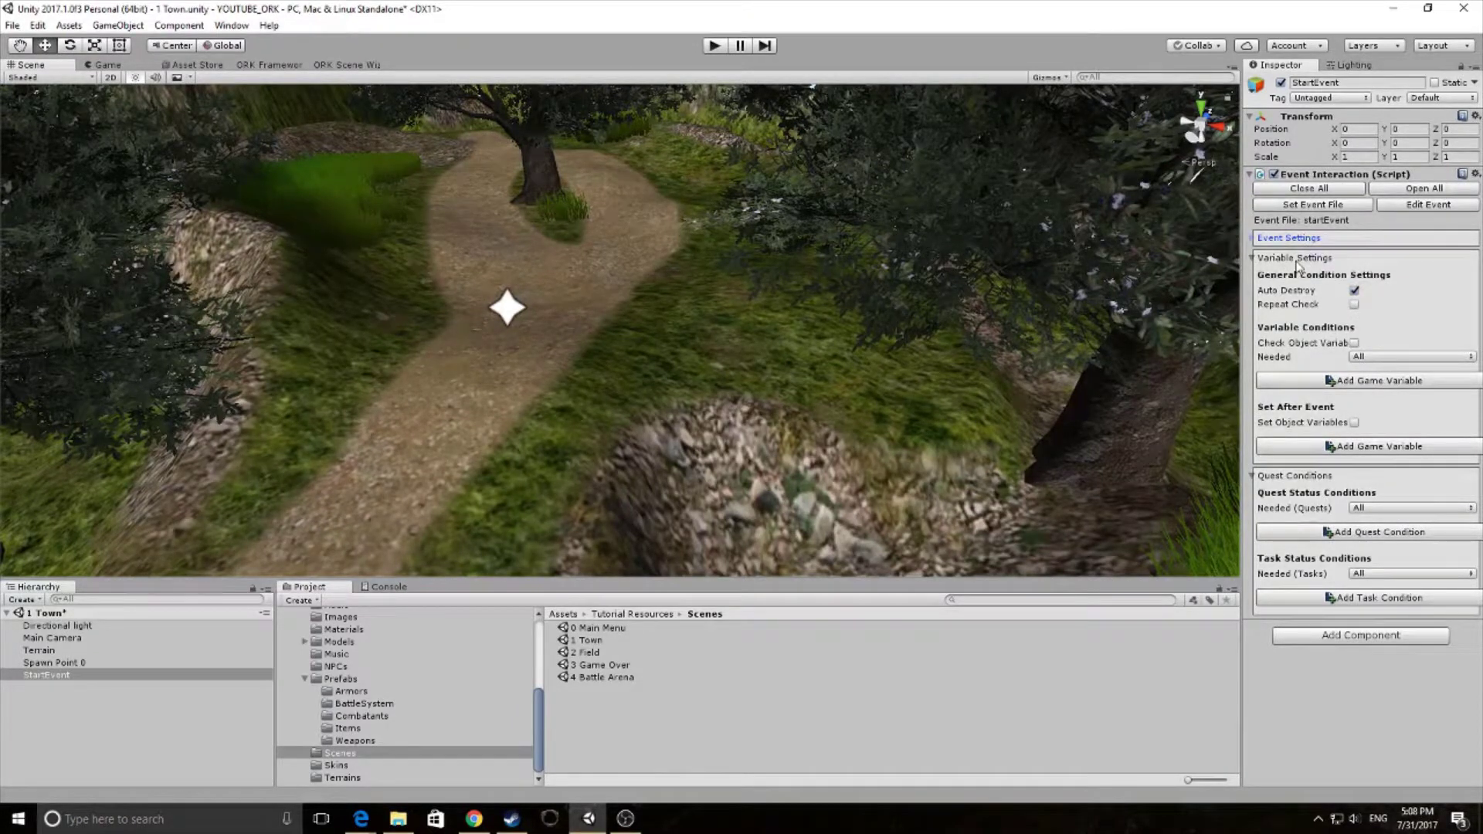
pyautogui.click(1253, 477)
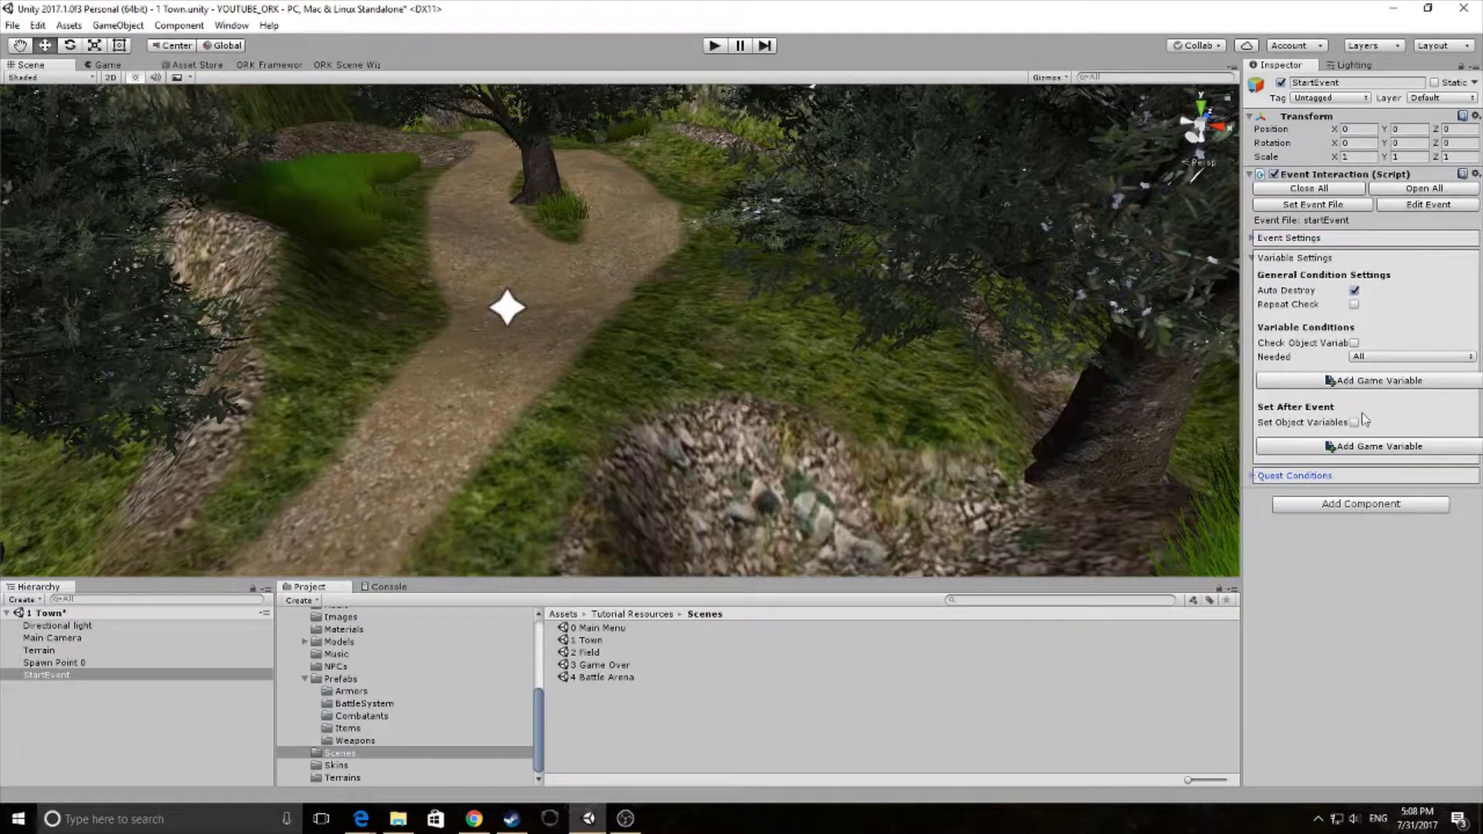
pyautogui.click(1326, 381)
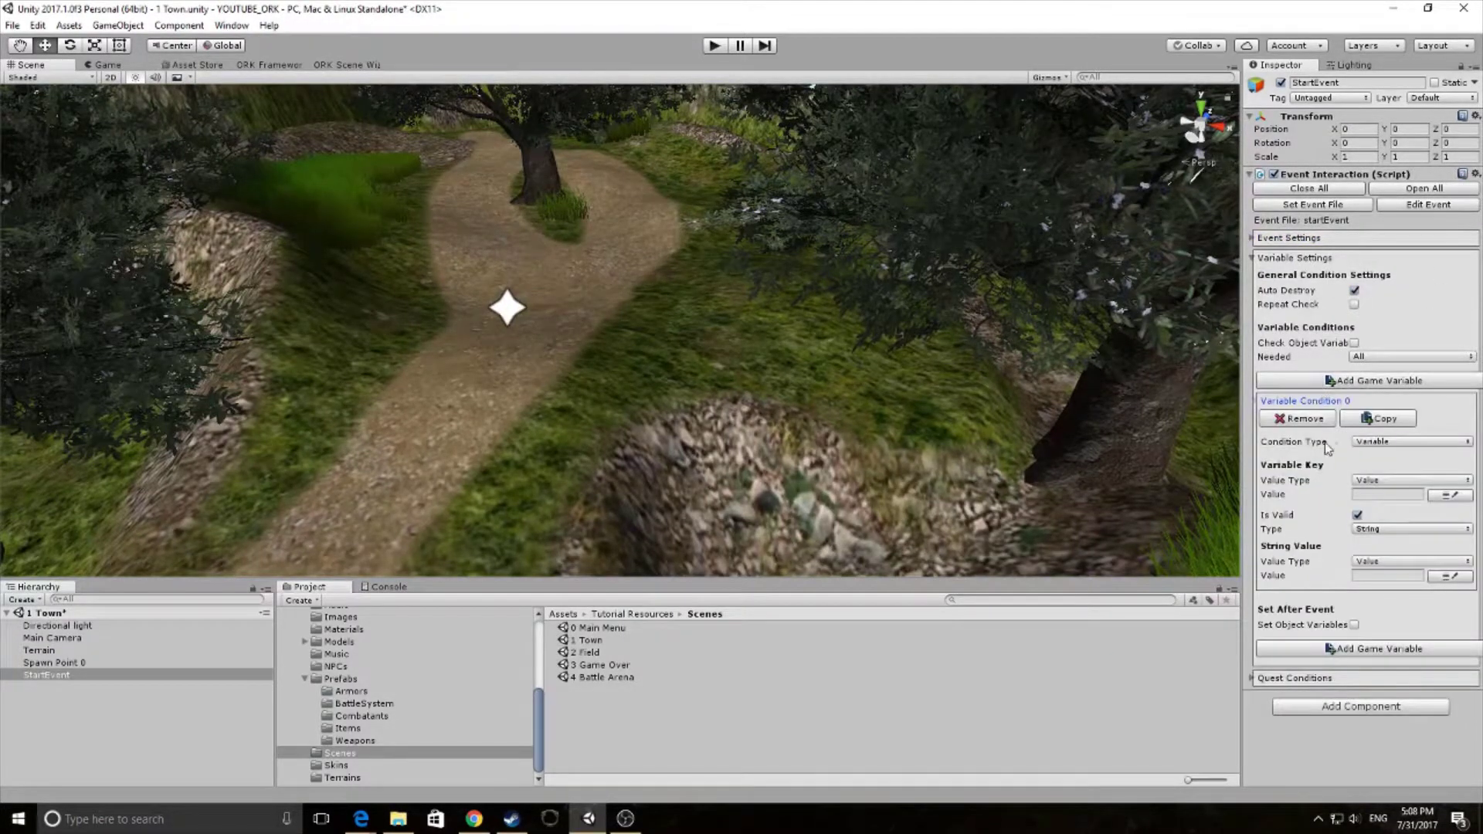
pyautogui.click(1379, 495)
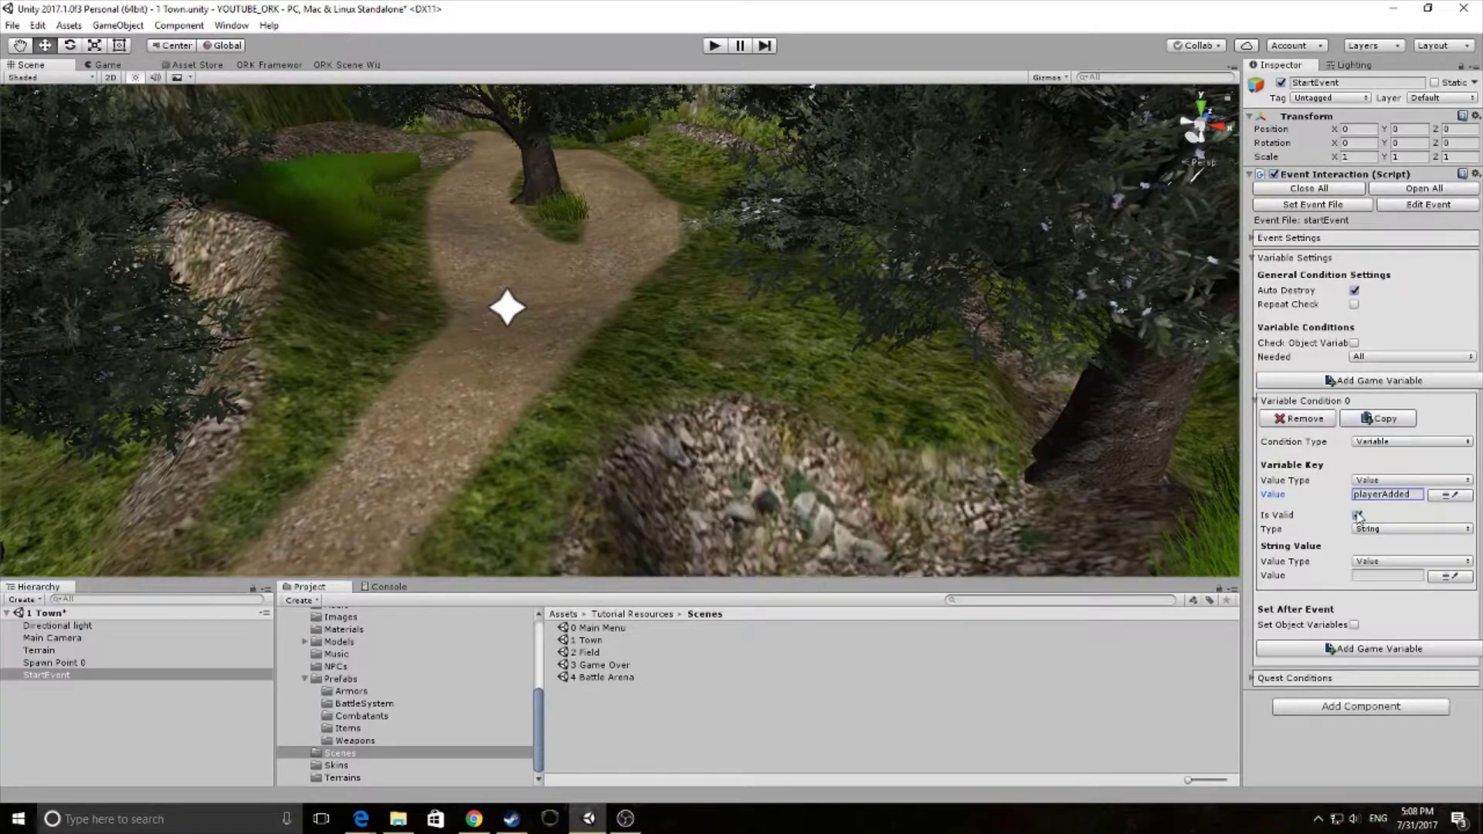
pyautogui.click(1357, 515)
pyautogui.click(1382, 531)
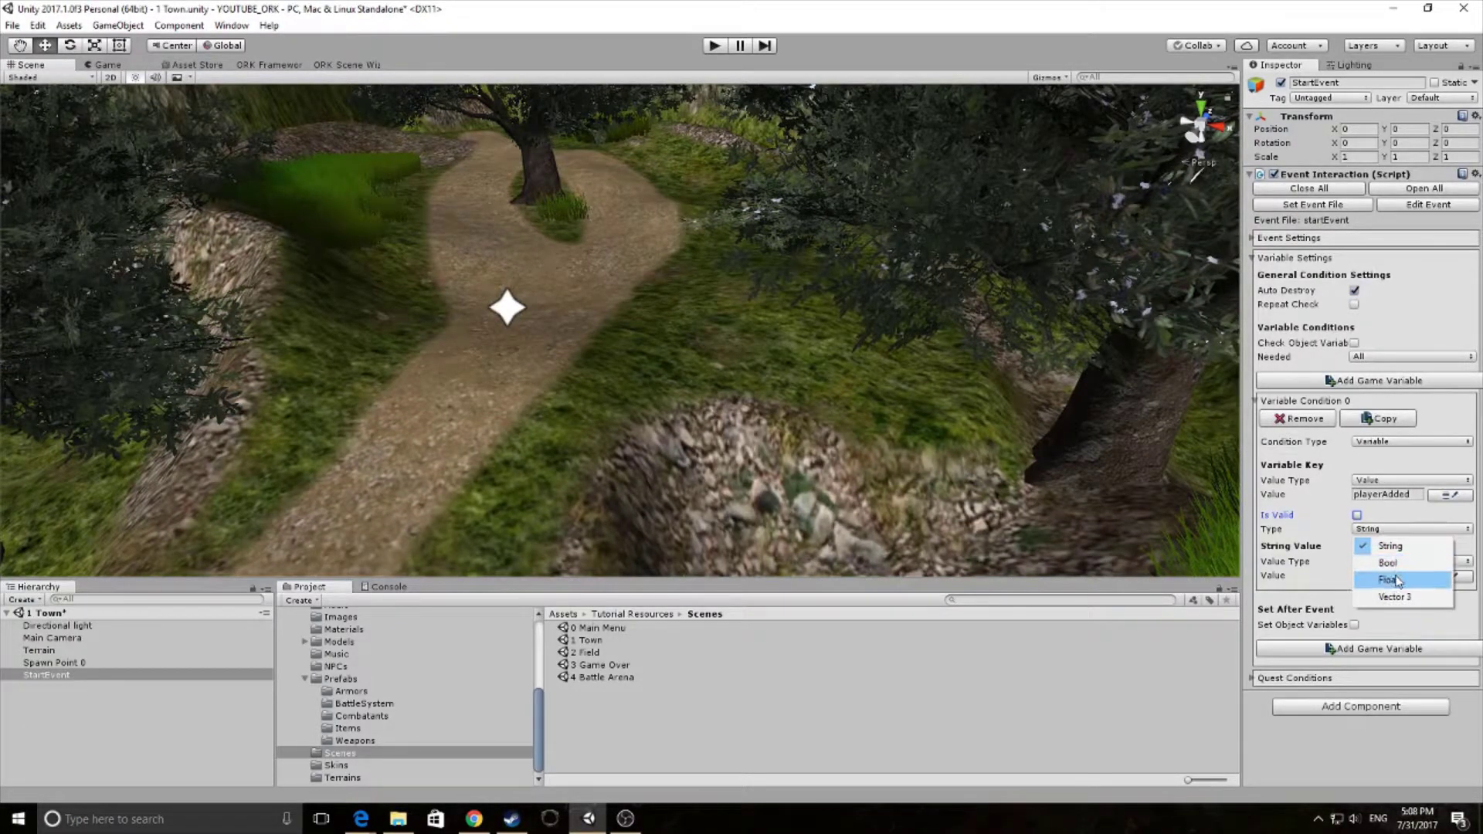
pyautogui.click(1395, 570)
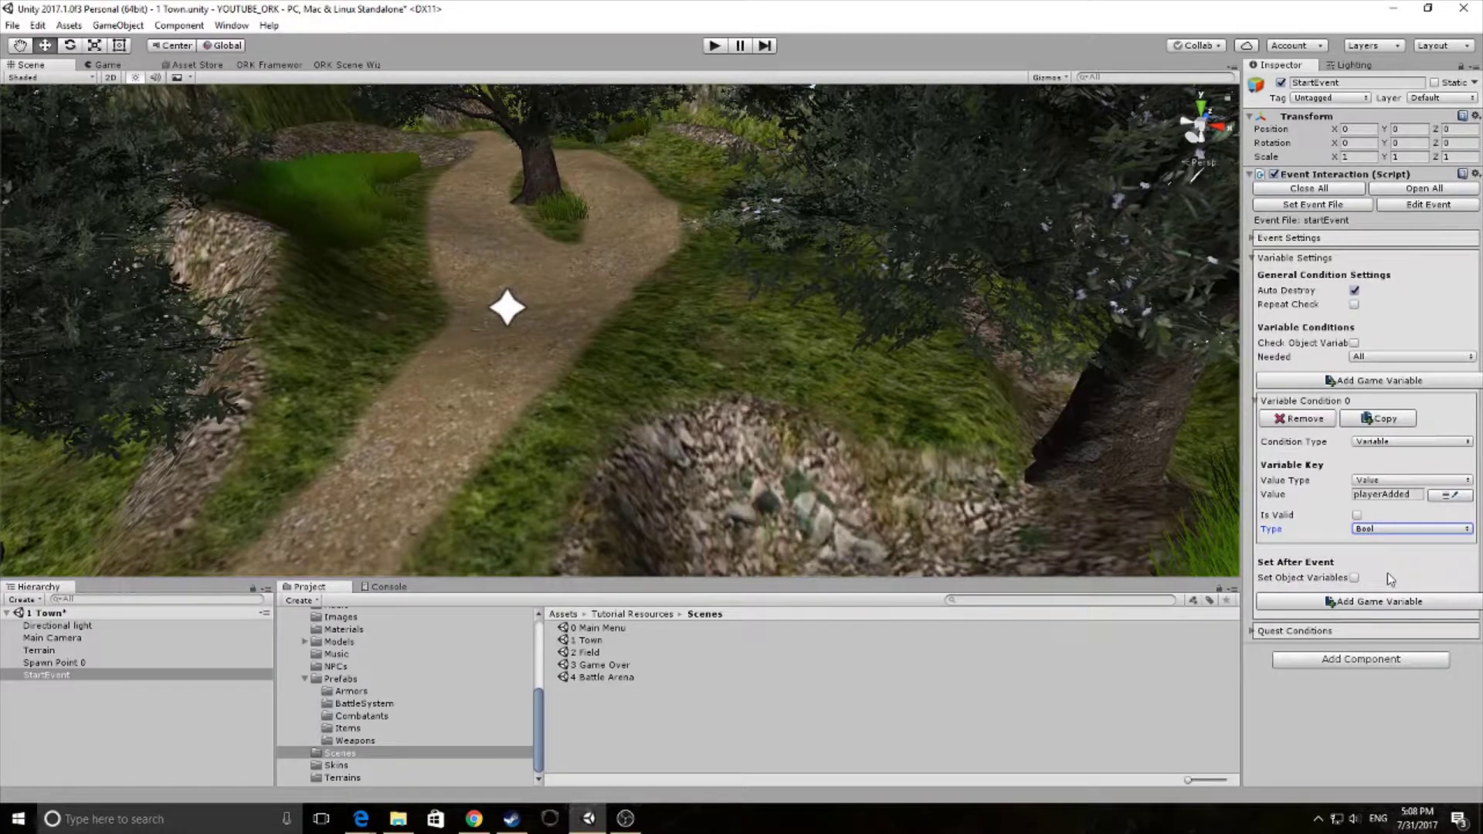
# Add a game variable change after the event that sets the Bool variable playerAdded to true.
pyautogui.click(1361, 603)
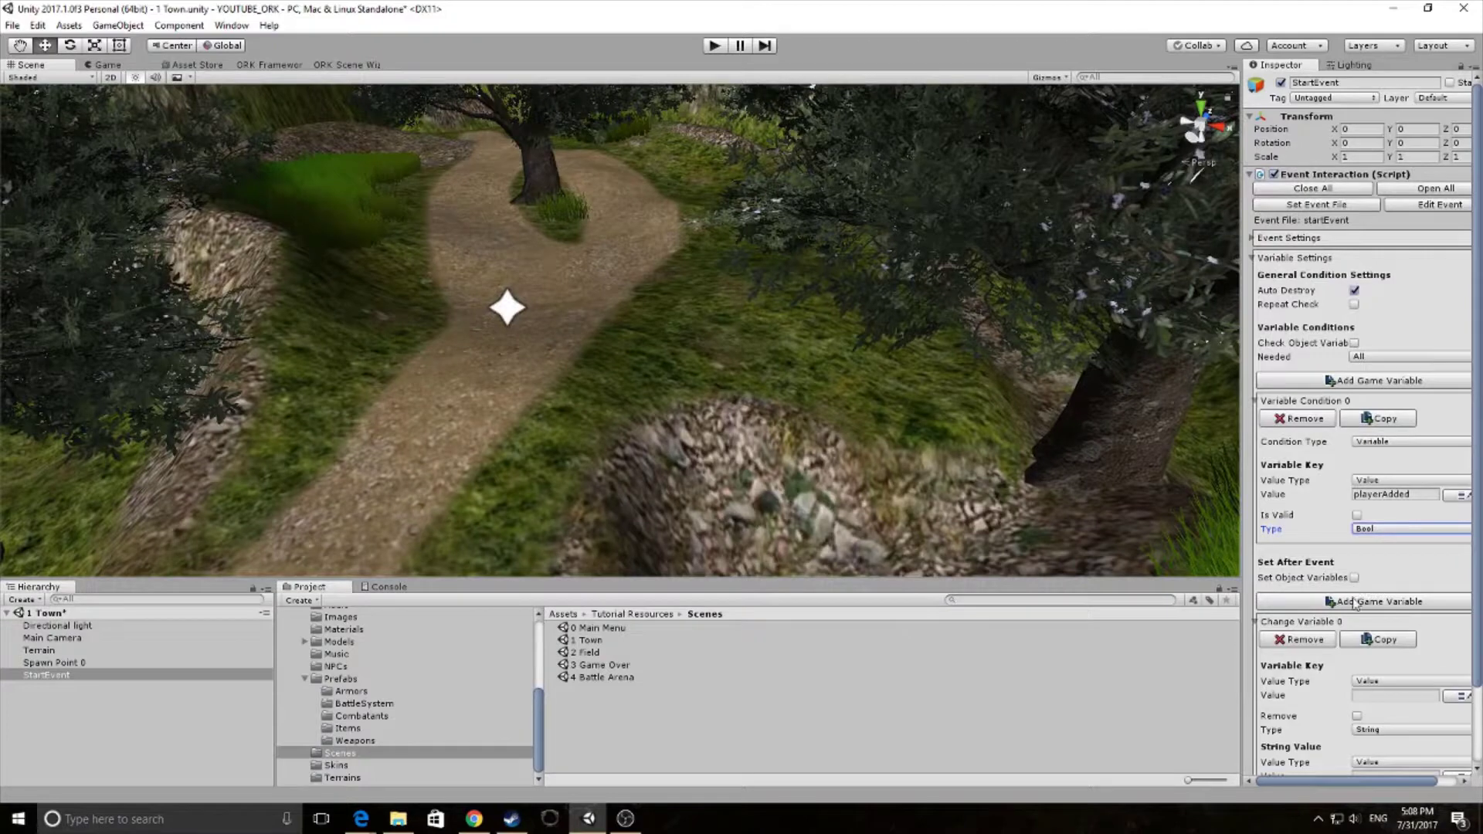
pyautogui.scroll(-3, 1364, 595)
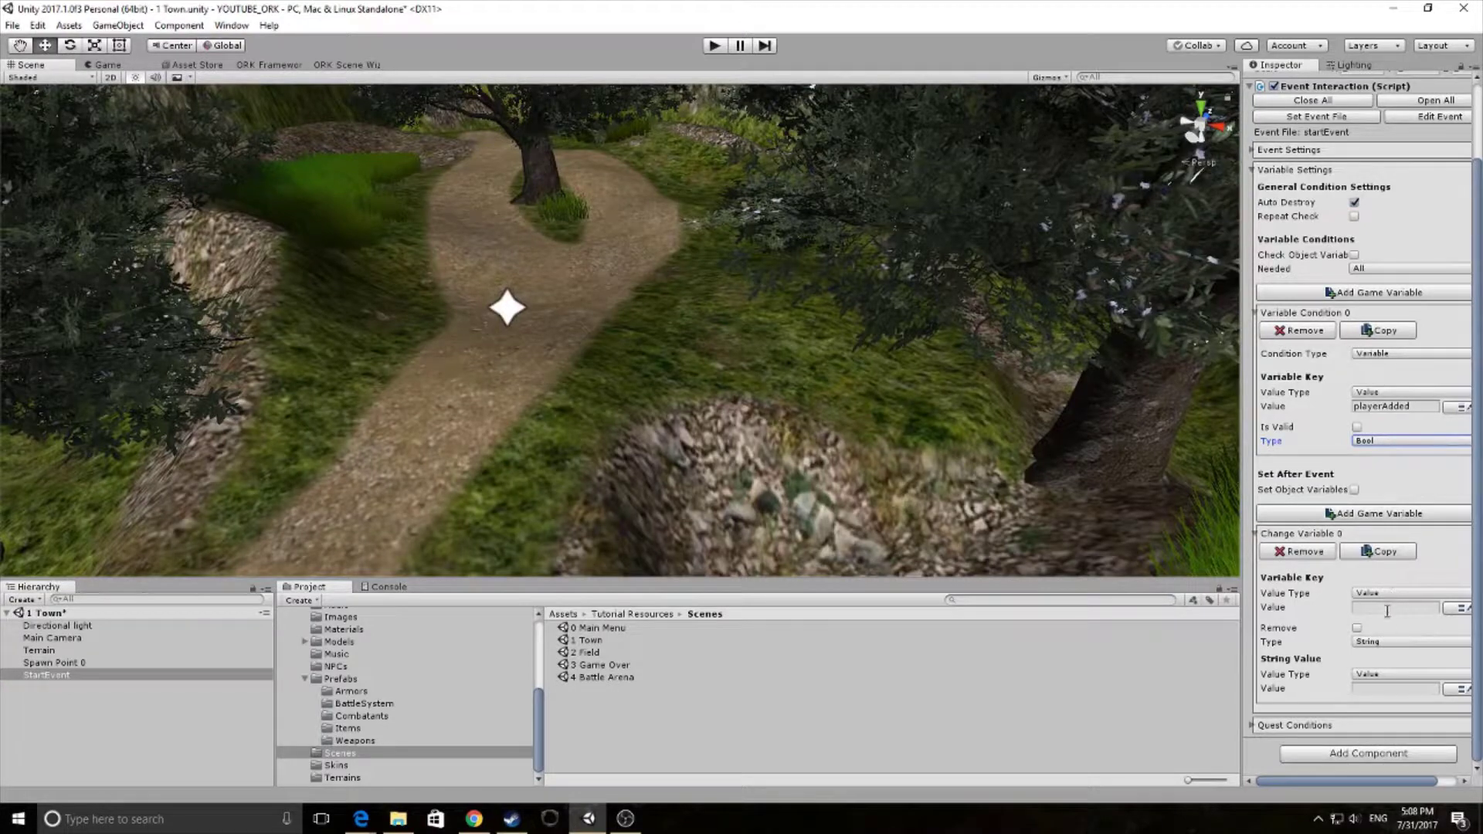
pyautogui.click(1386, 607)
pyautogui.write('play')
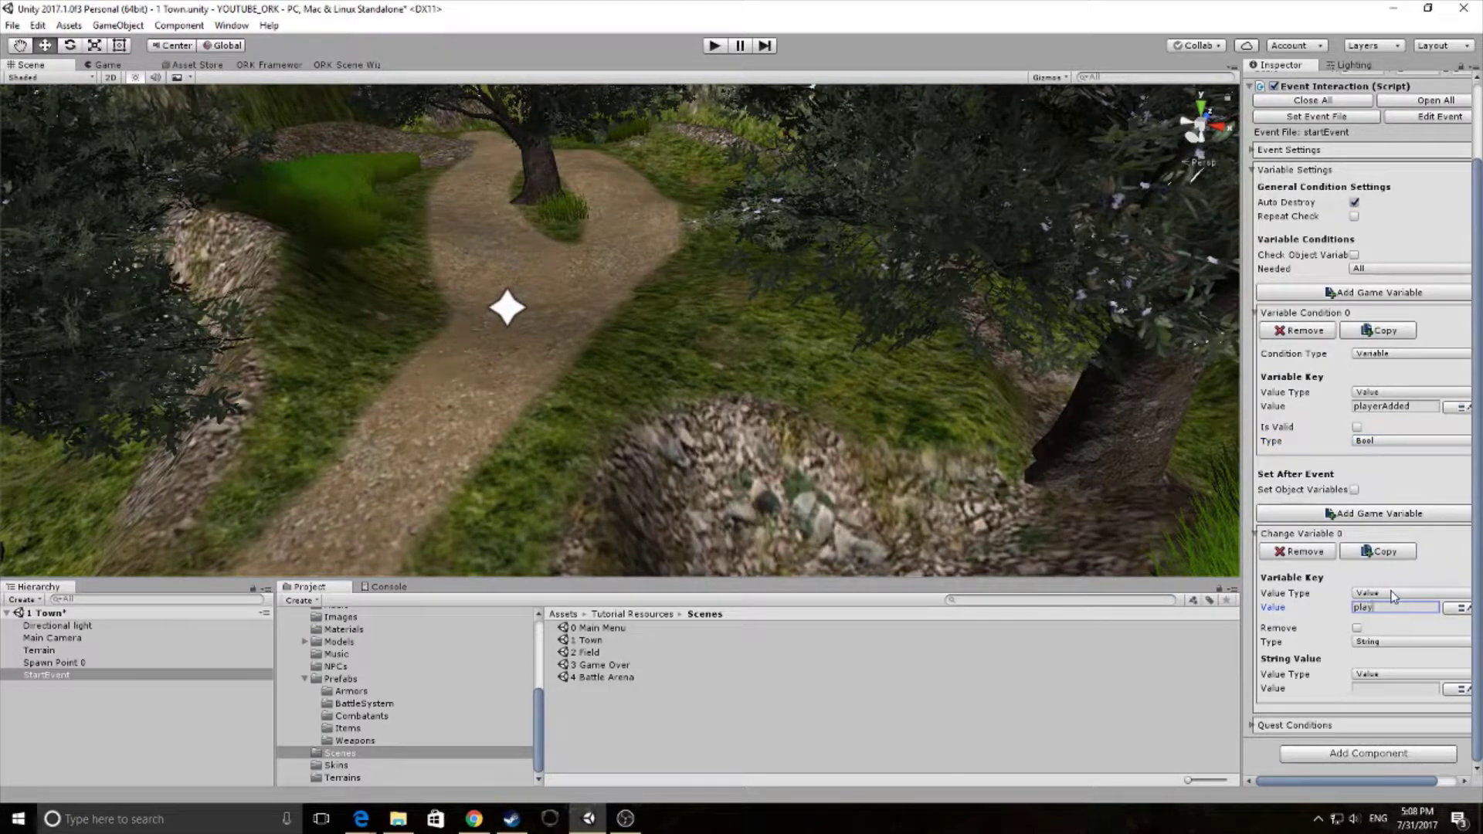
pyautogui.write('erAdded')
pyautogui.click(1375, 646)
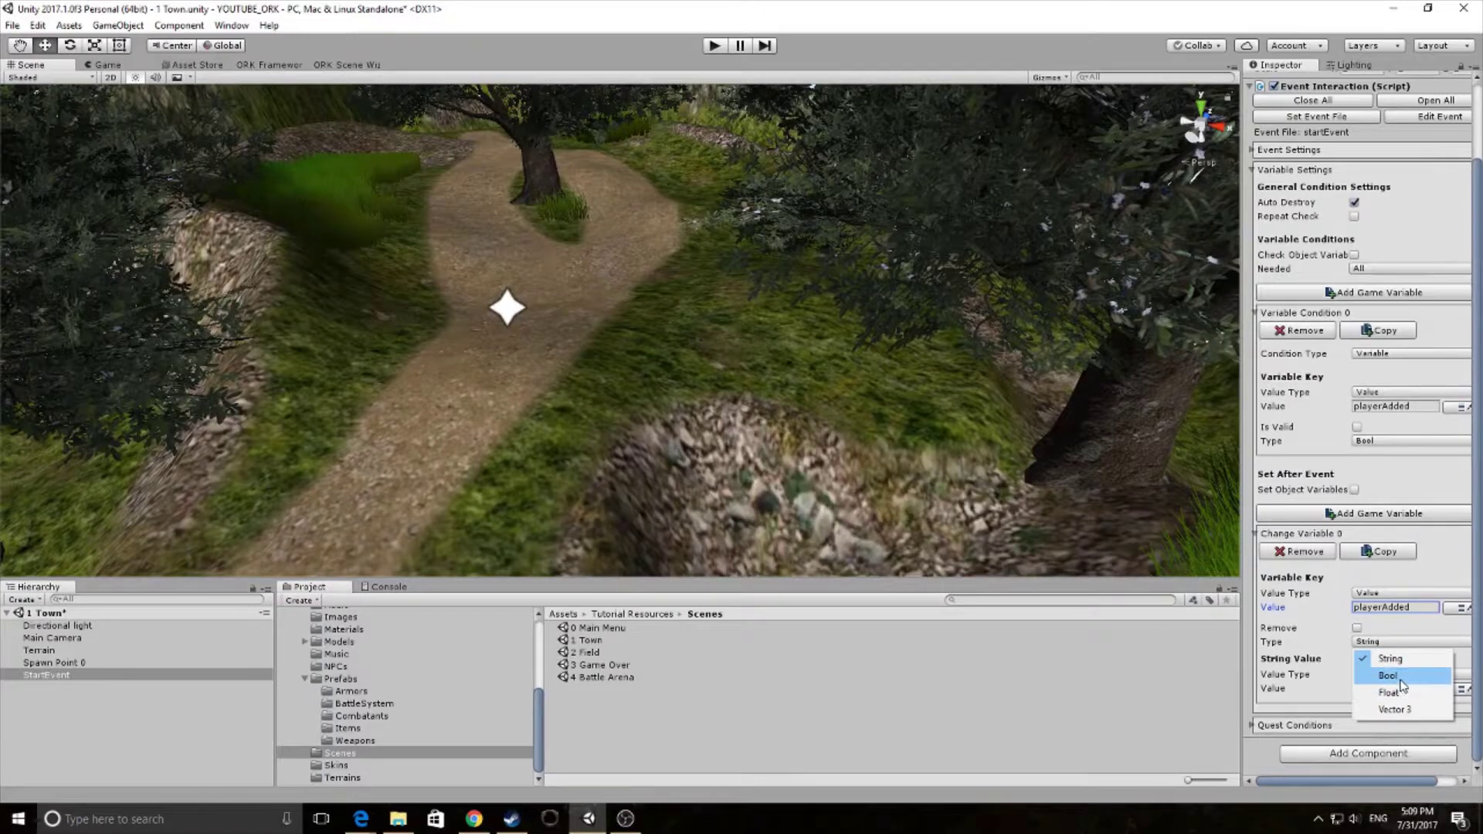
pyautogui.click(1402, 685)
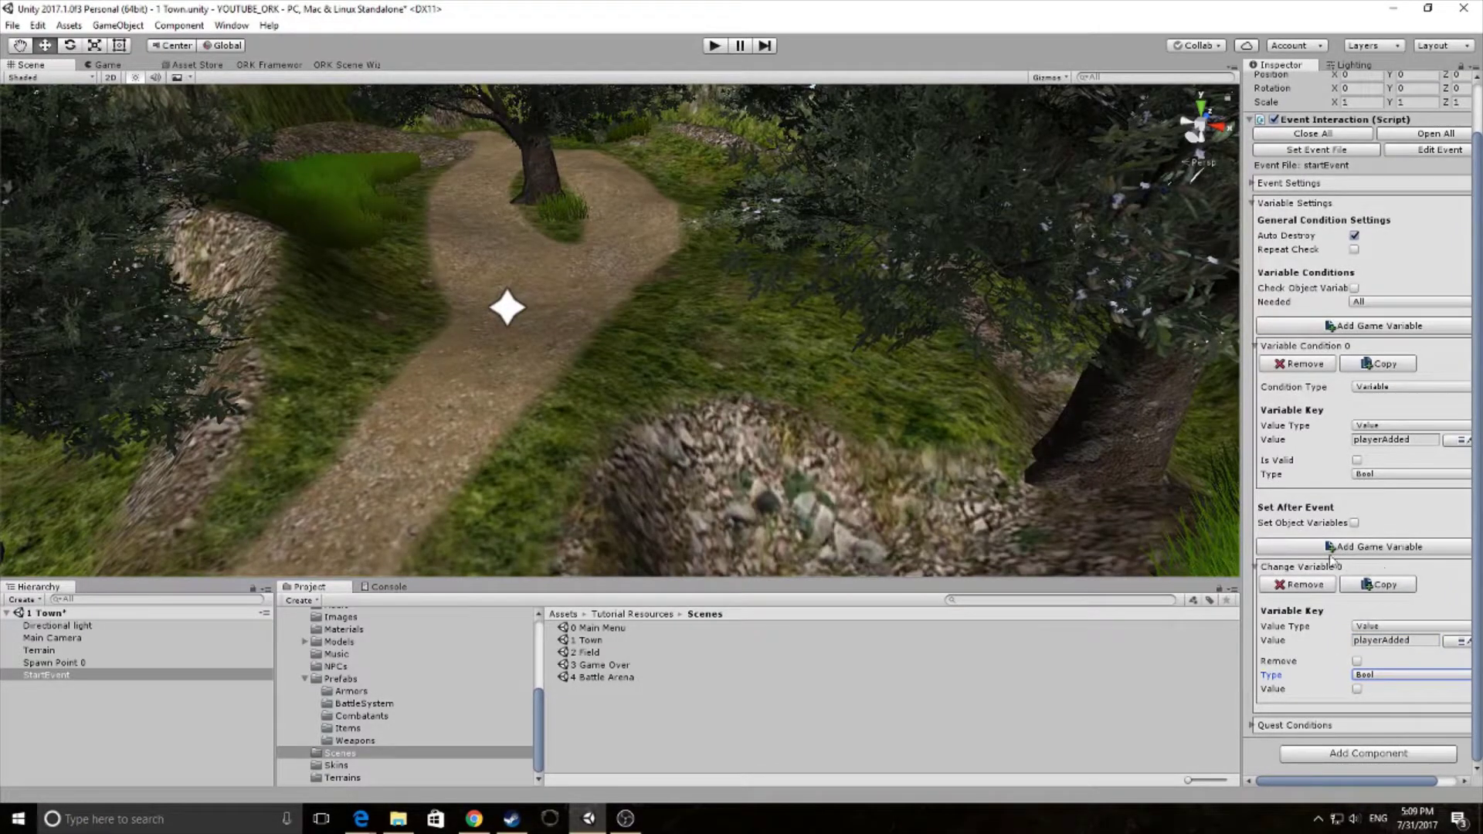
pyautogui.click(1357, 690)
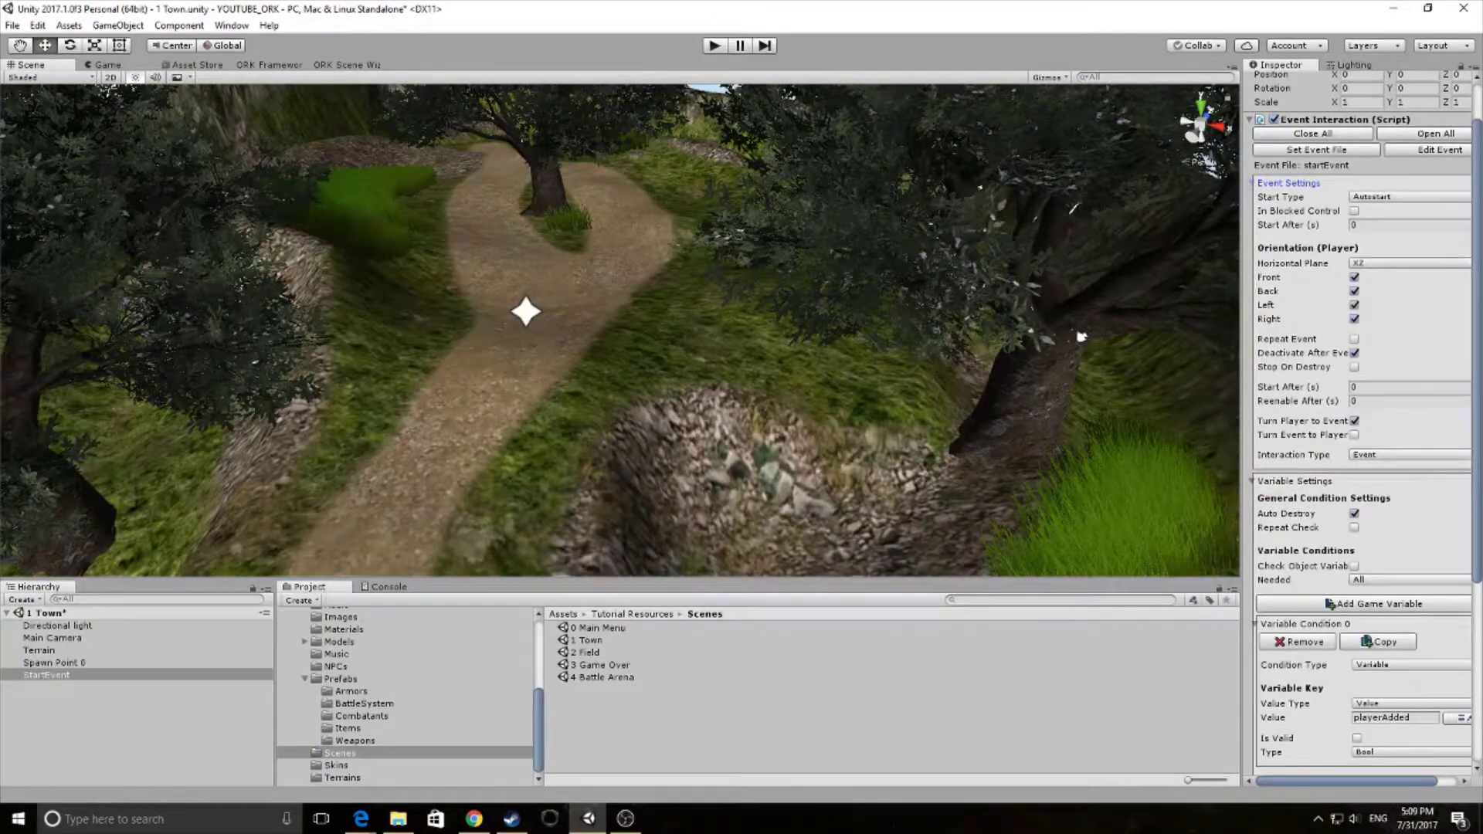
# Save the town scene and the project.
pyautogui.click(21, 28)
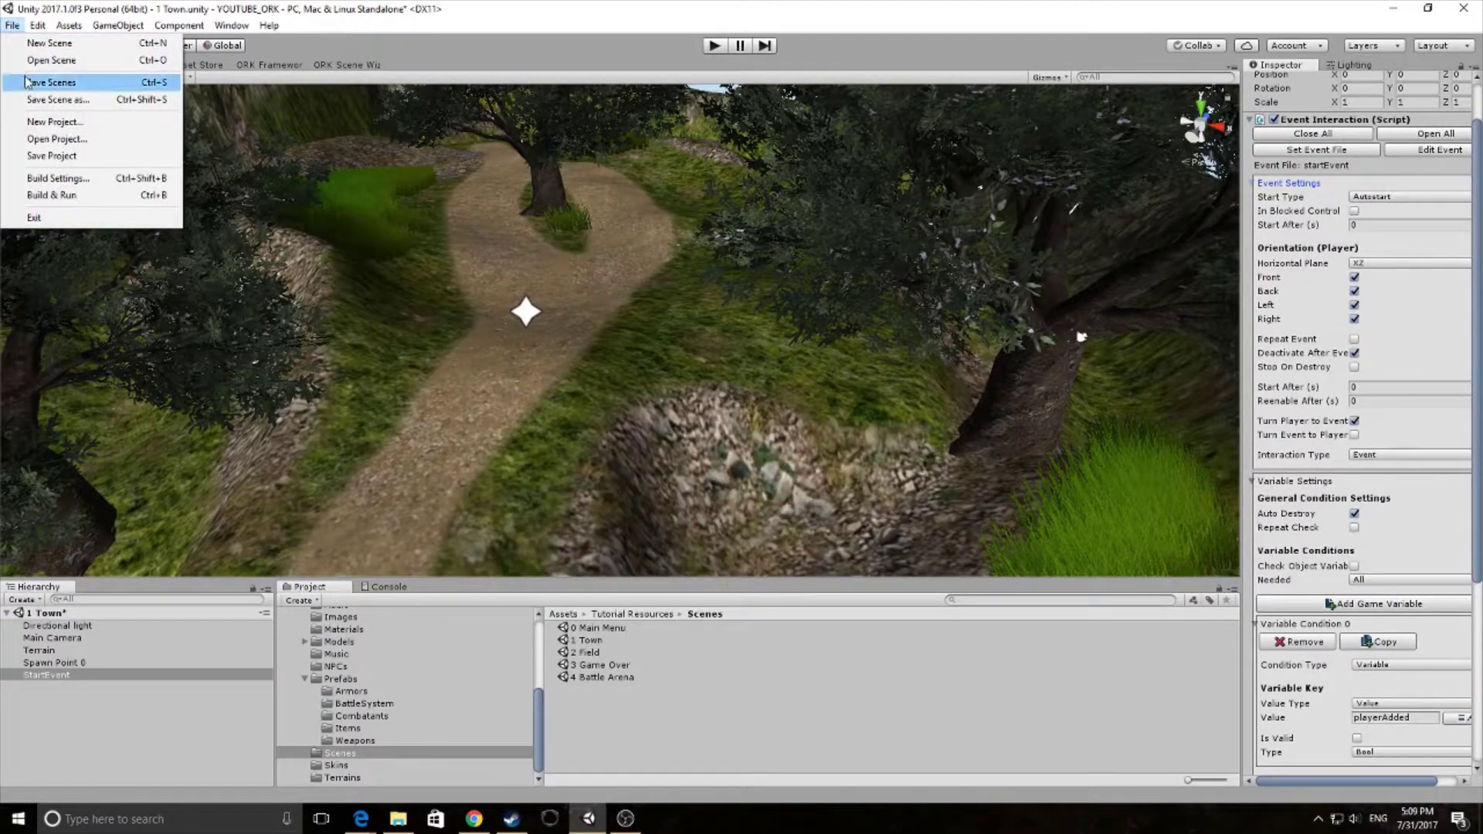
pyautogui.click(31, 82)
pyautogui.click(12, 24)
pyautogui.click(31, 154)
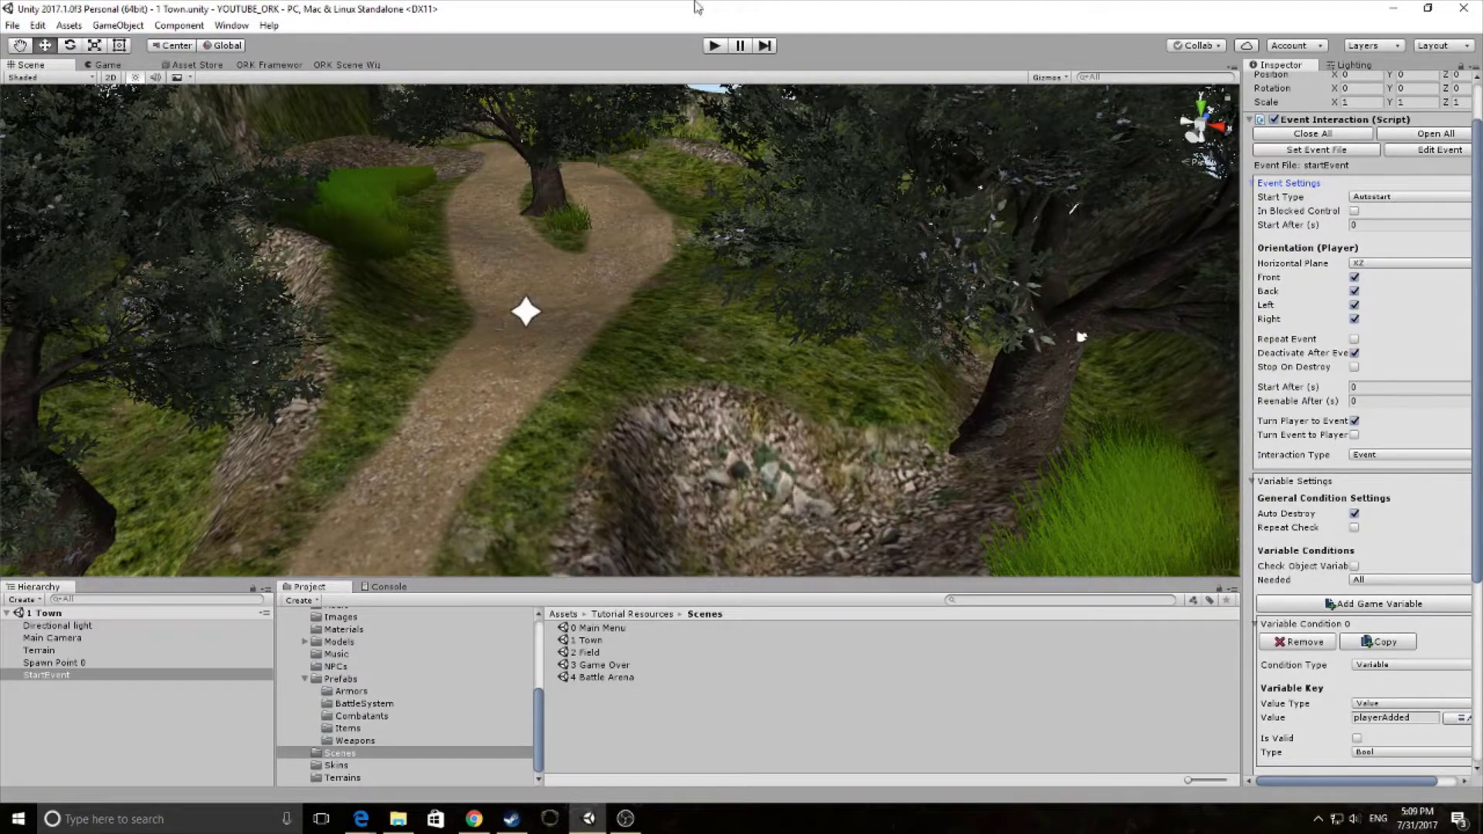
# Test-run the town scene directly, stop it, and clear the console before returning to the project assets.
pyautogui.click(712, 48)
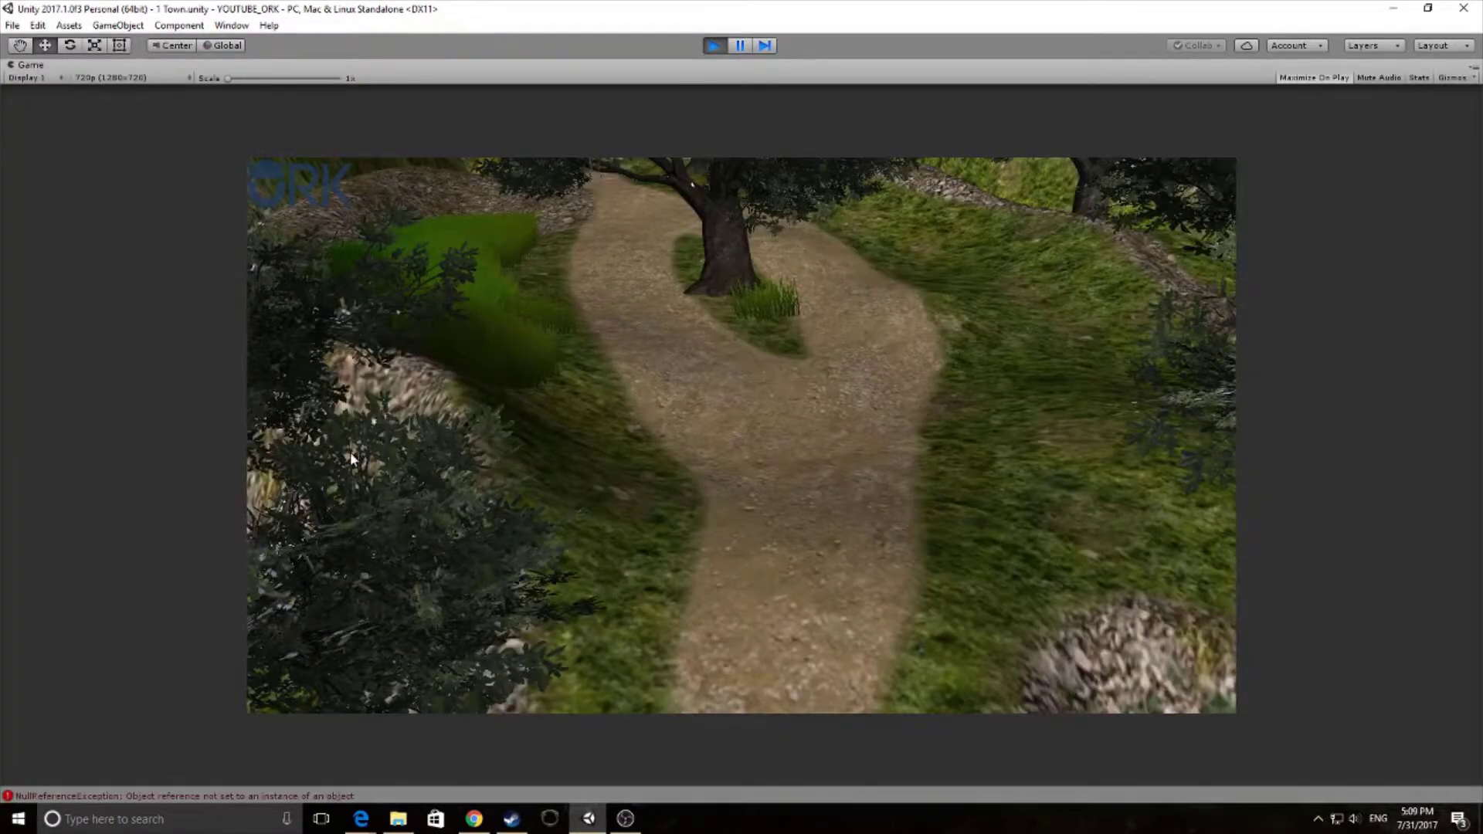
pyautogui.hotkey('ctrl', 'p')
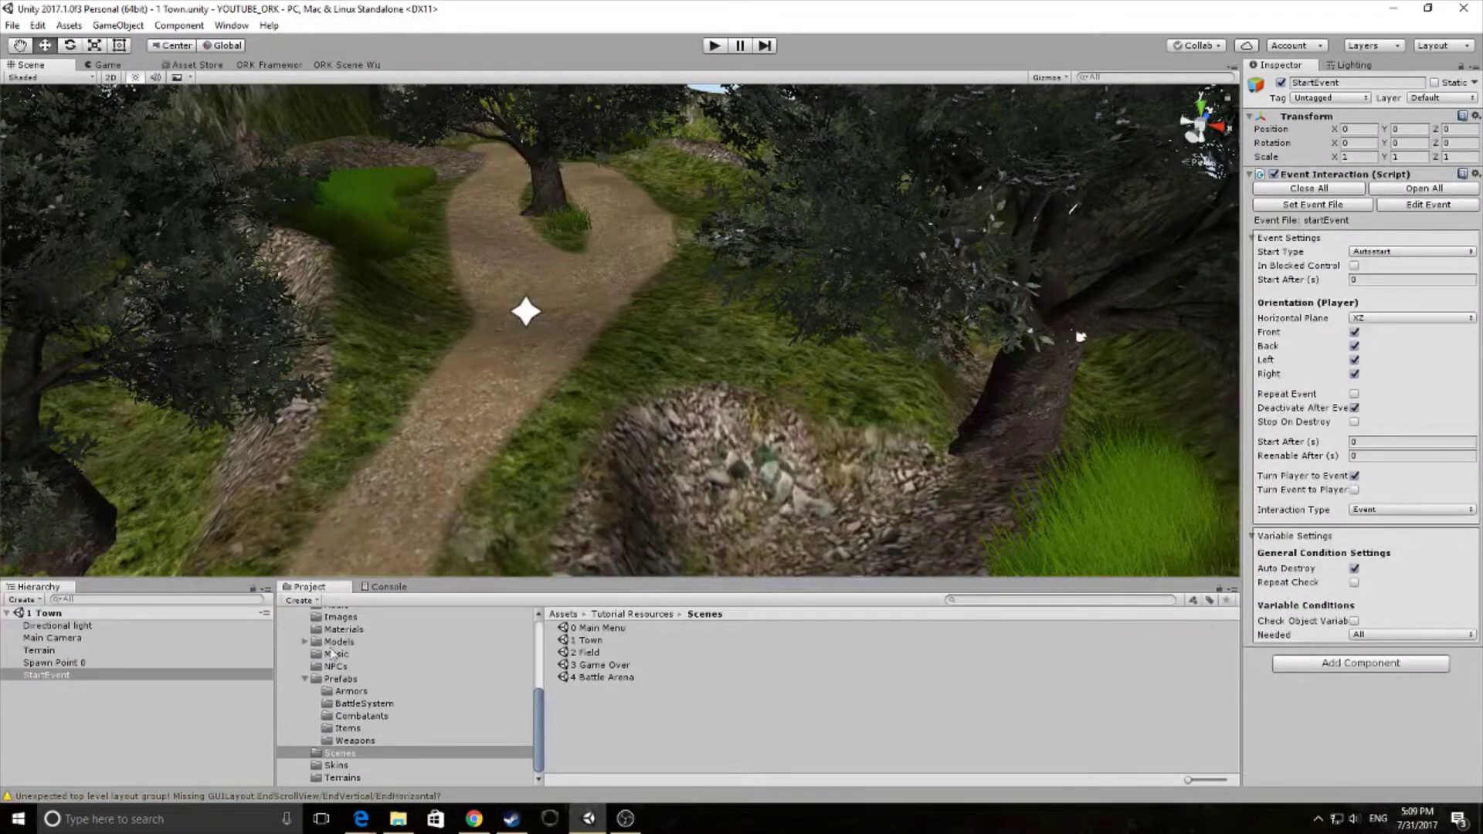
pyautogui.click(387, 587)
pyautogui.click(294, 600)
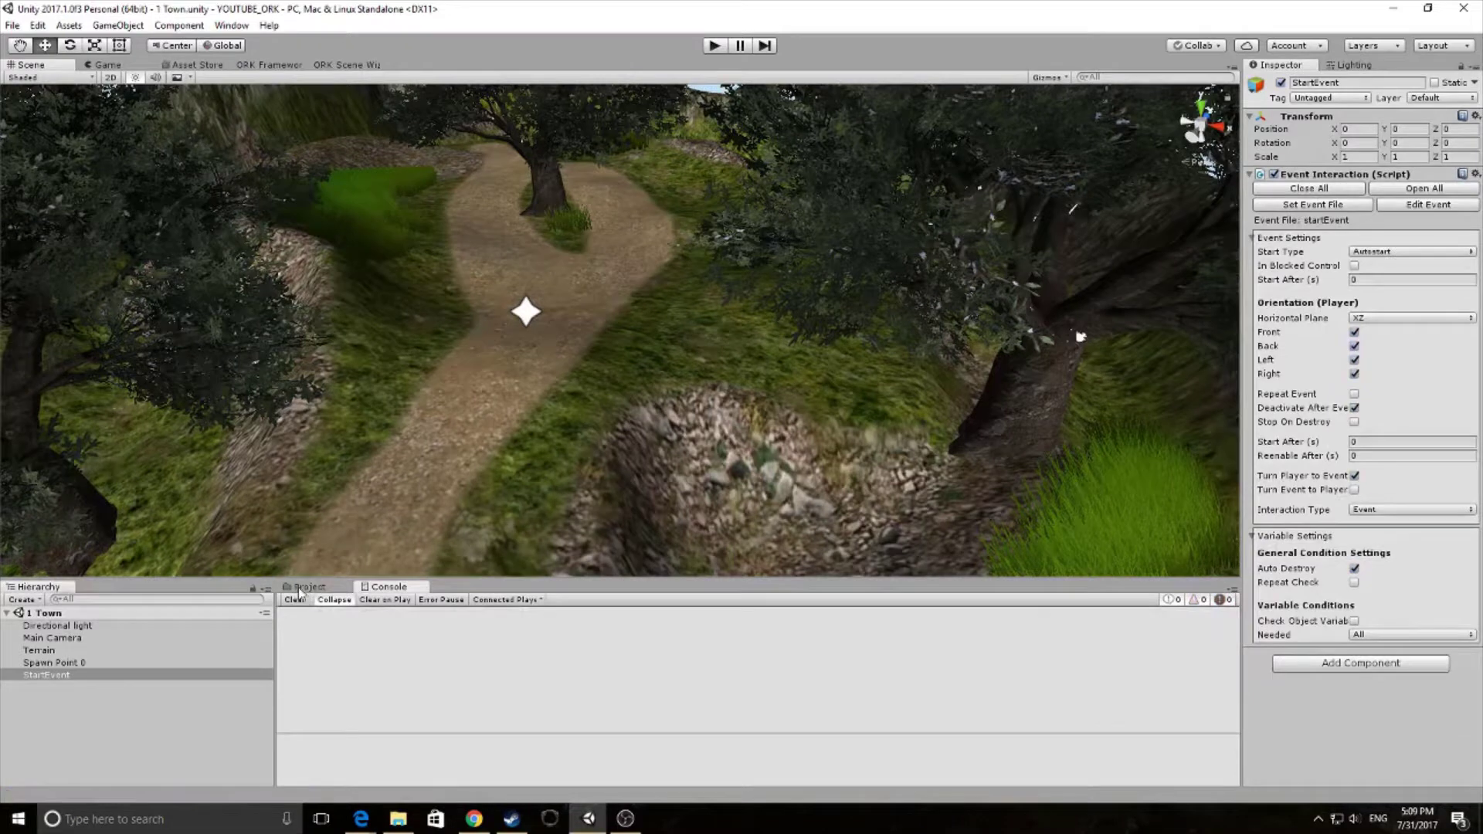
pyautogui.click(308, 587)
# Open the 0 Main Menu scene, run it and start a new game.
pyautogui.doubleClick(610, 628)
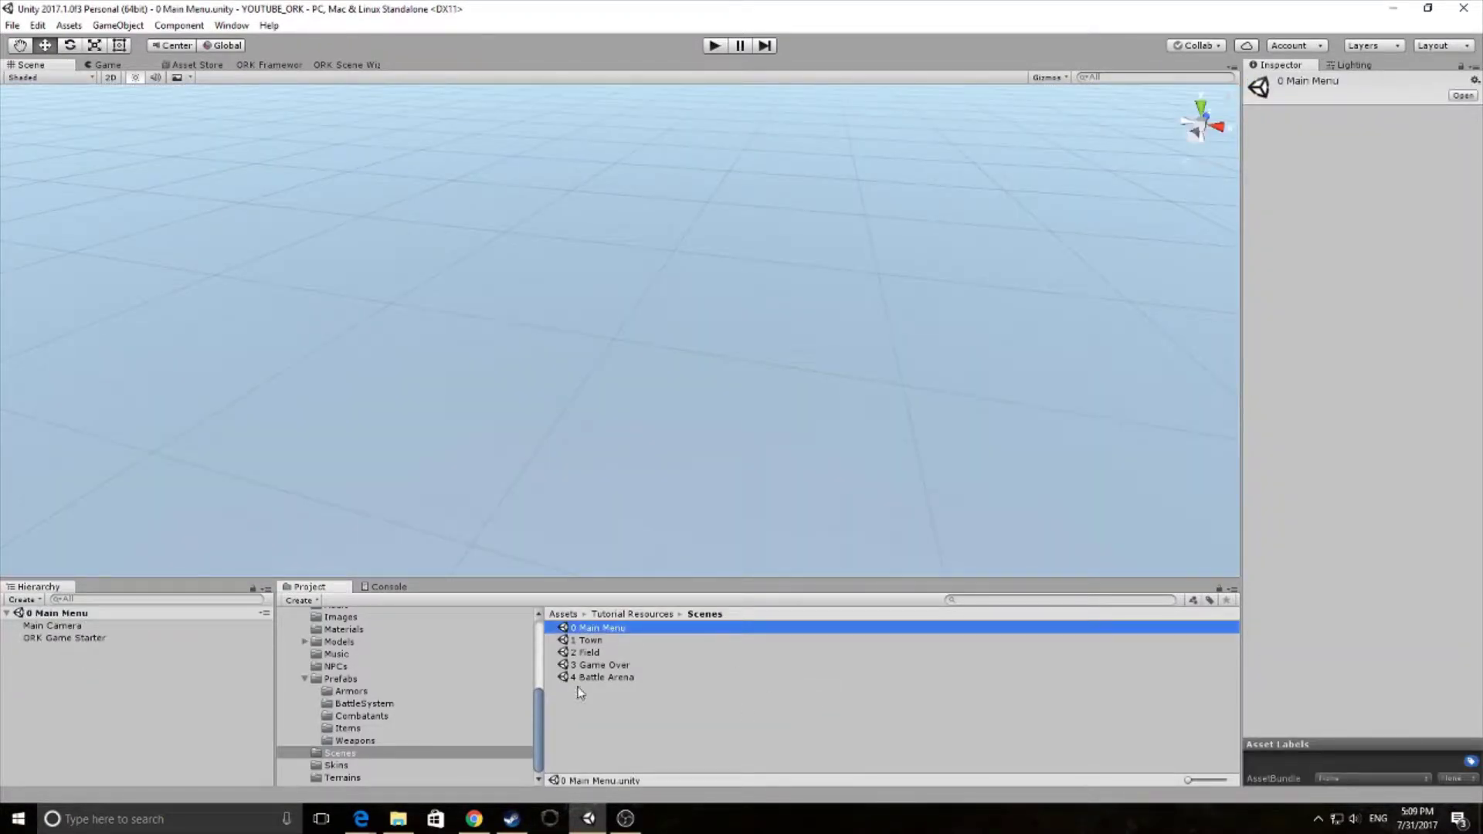
pyautogui.click(594, 641)
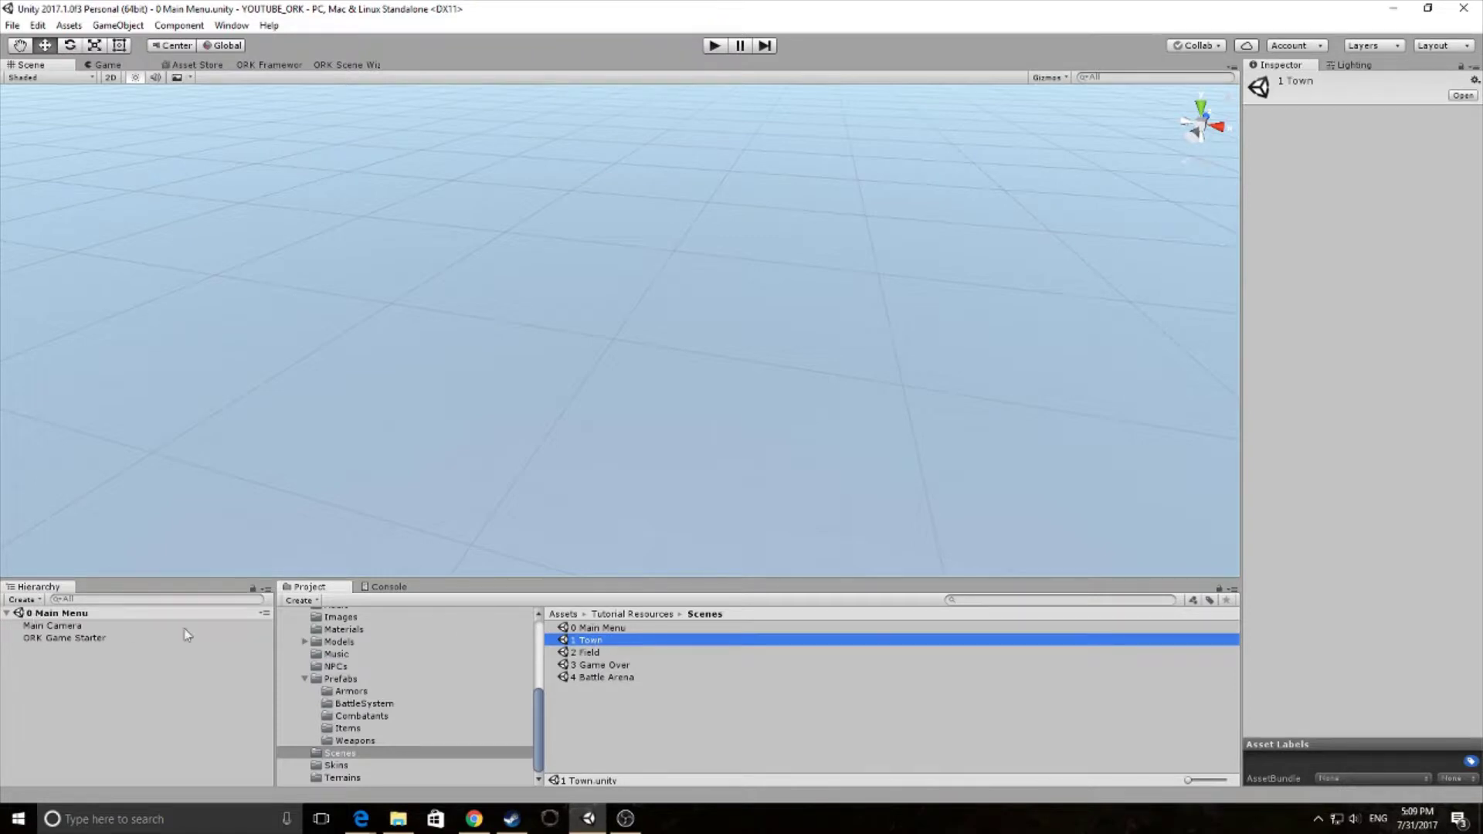
pyautogui.click(598, 628)
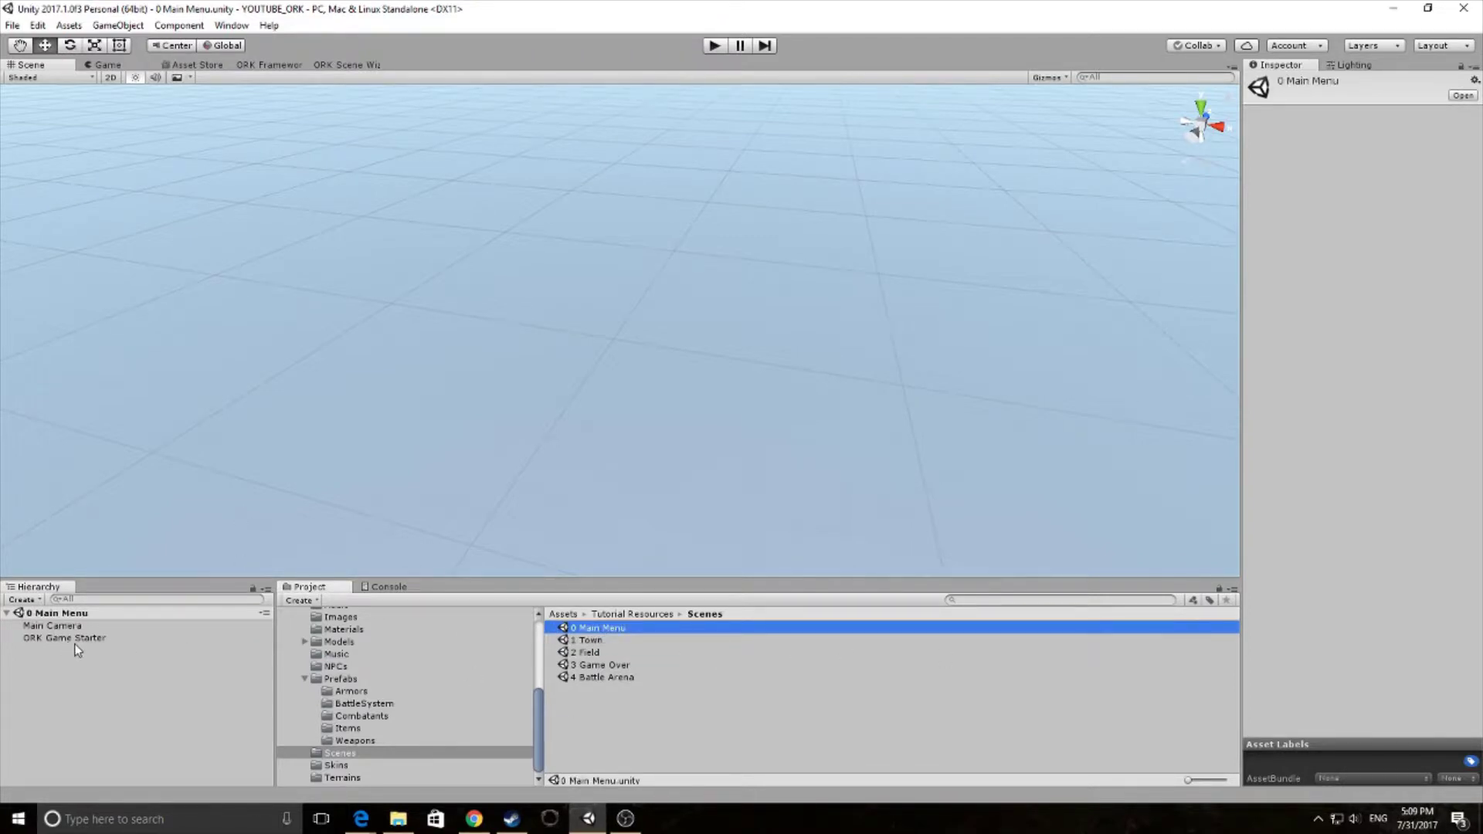
pyautogui.click(706, 48)
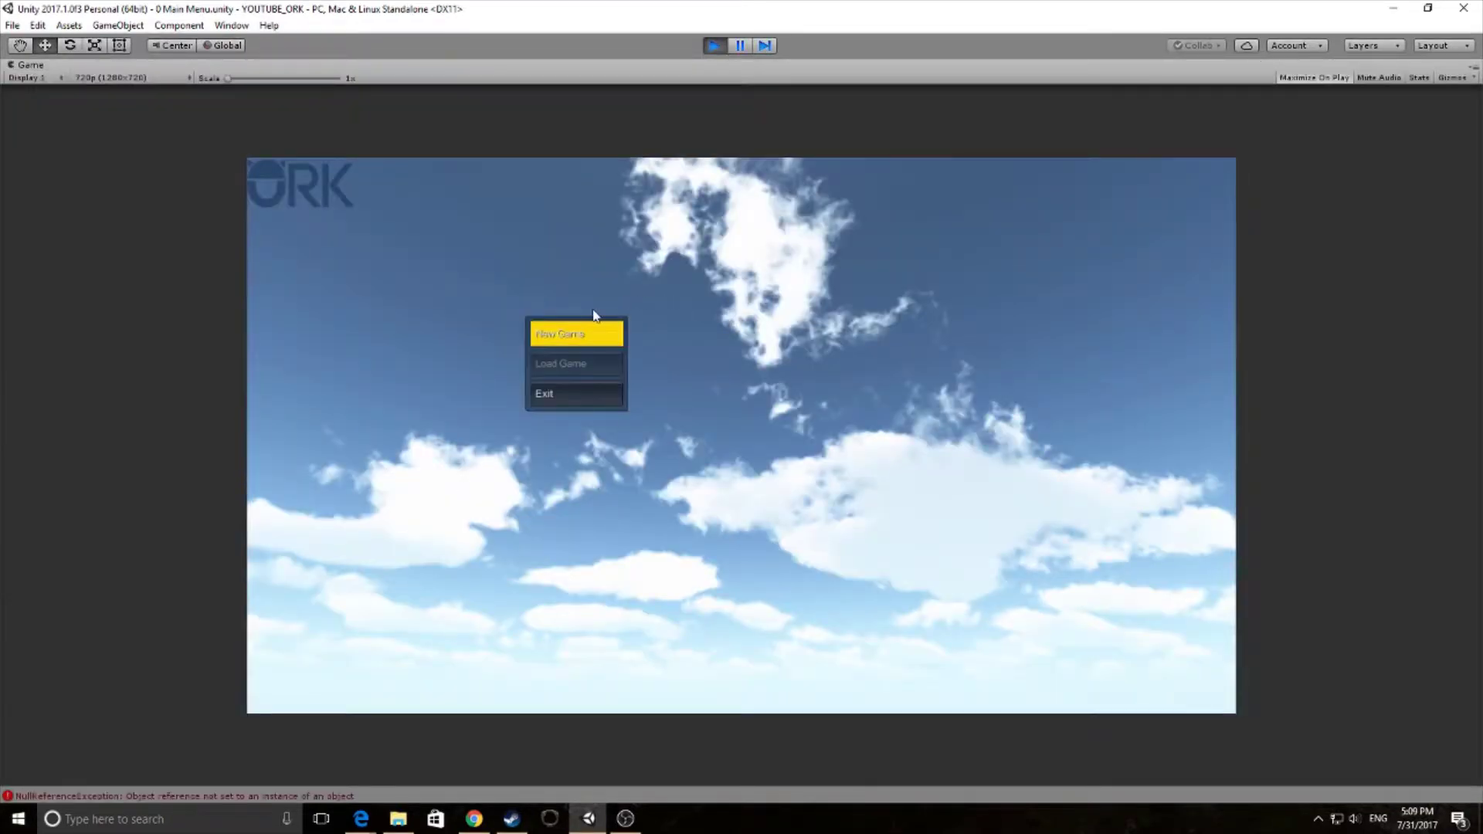
pyautogui.click(563, 335)
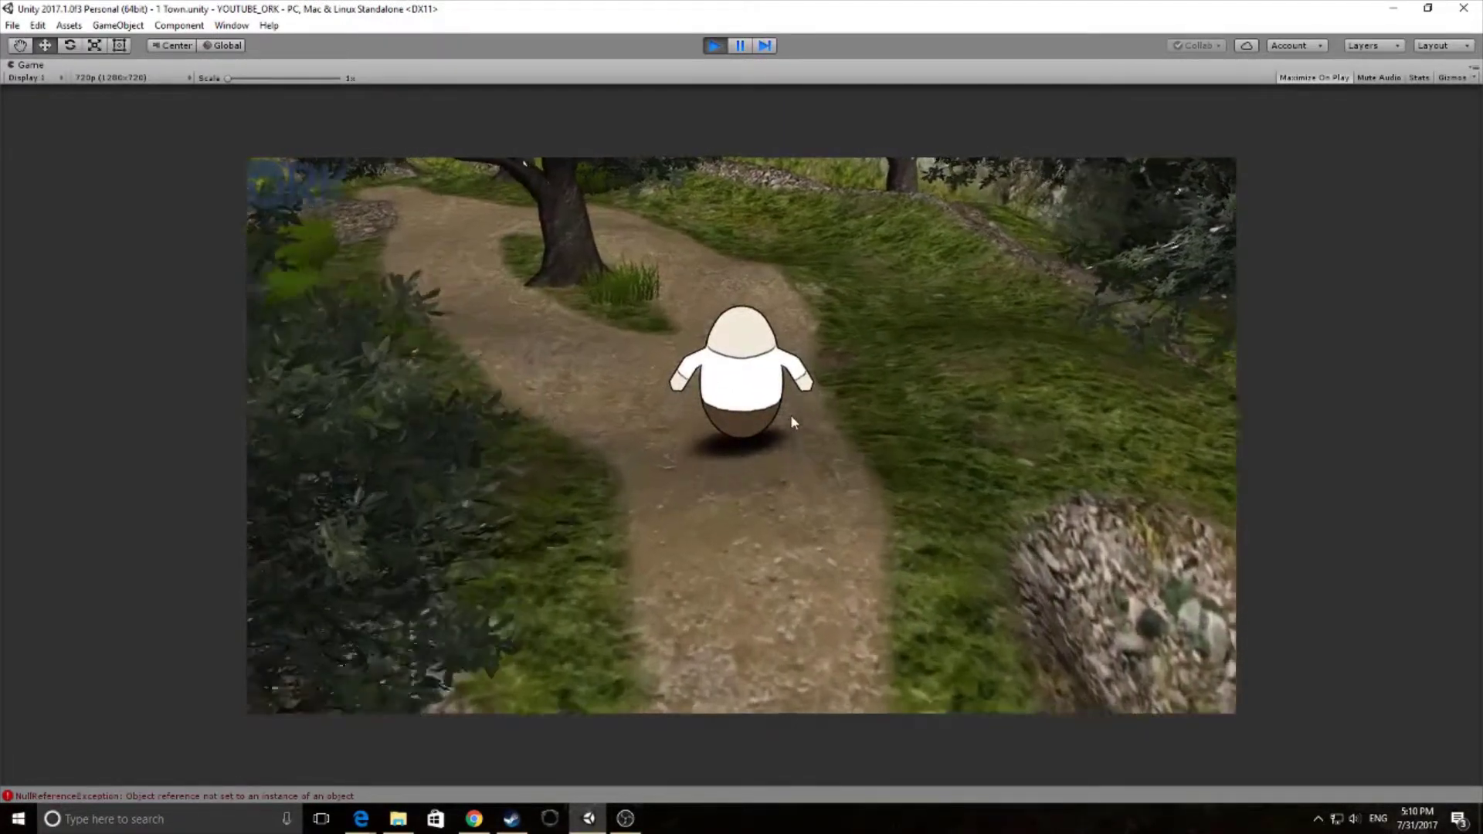
# Walk the spawned player around the town paths to test movement and the camera, and stop the test run.
pyautogui.press('w')
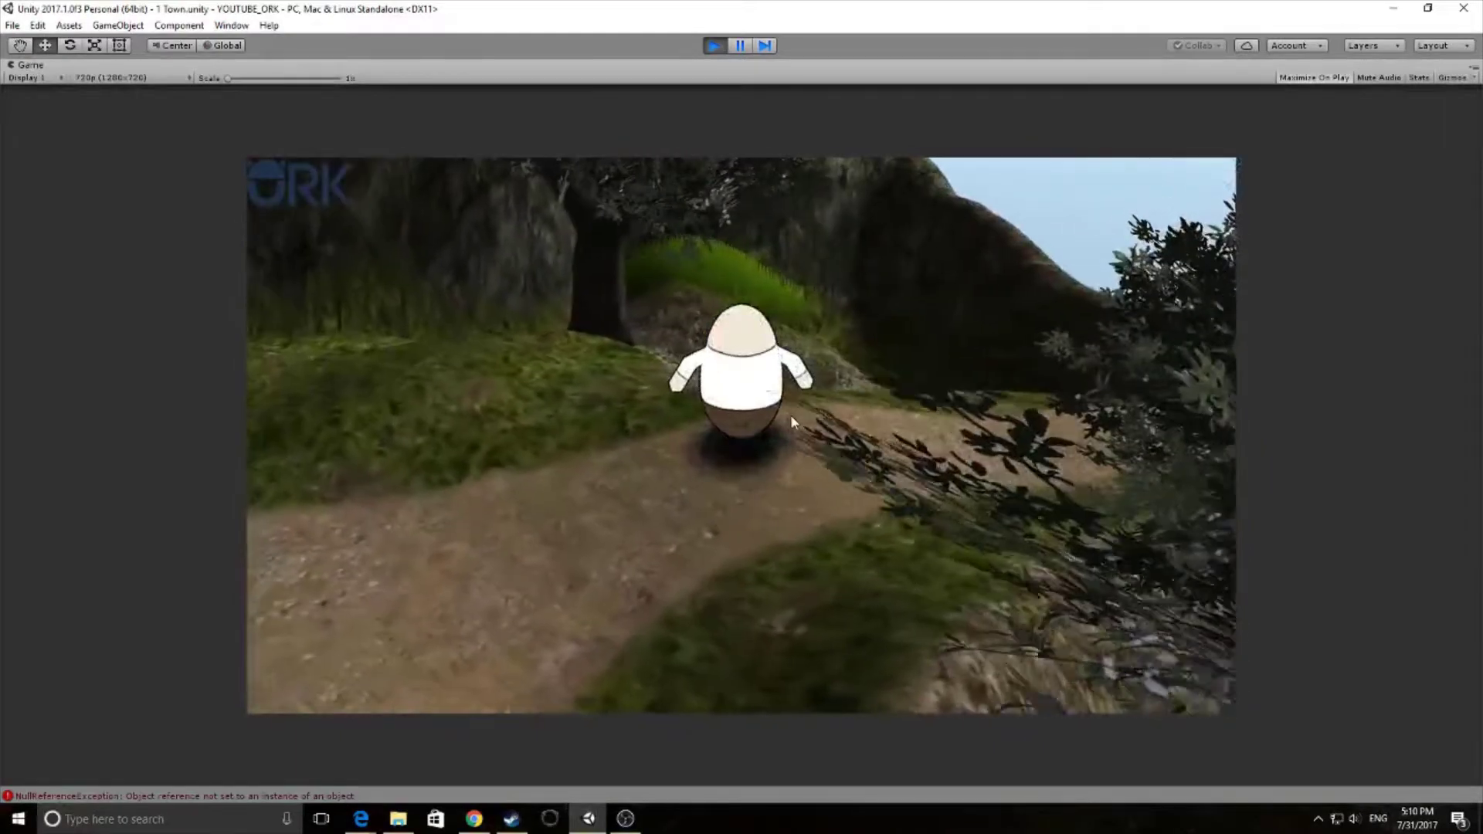
pyautogui.press('w')
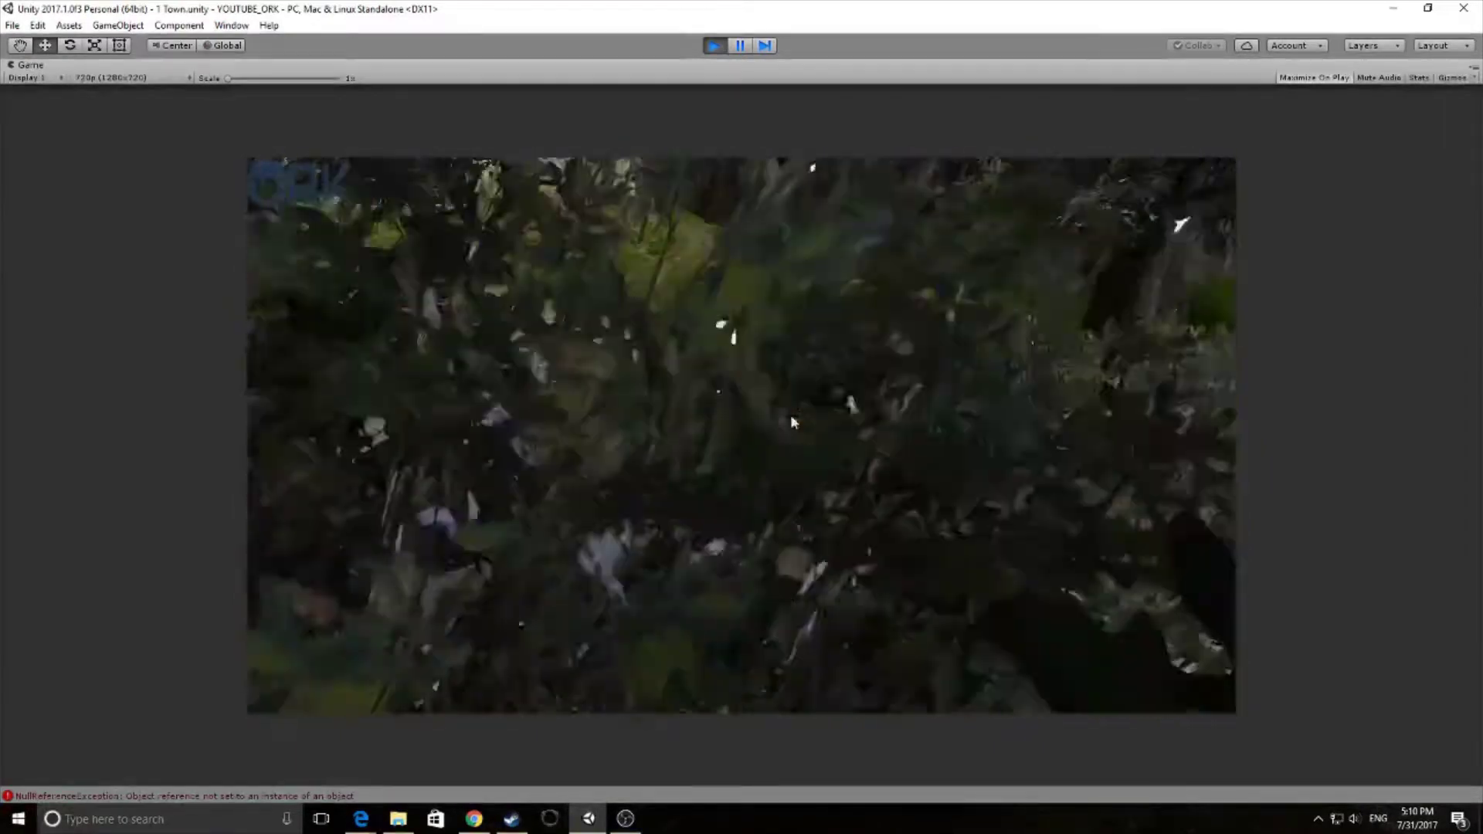
pyautogui.press('w')
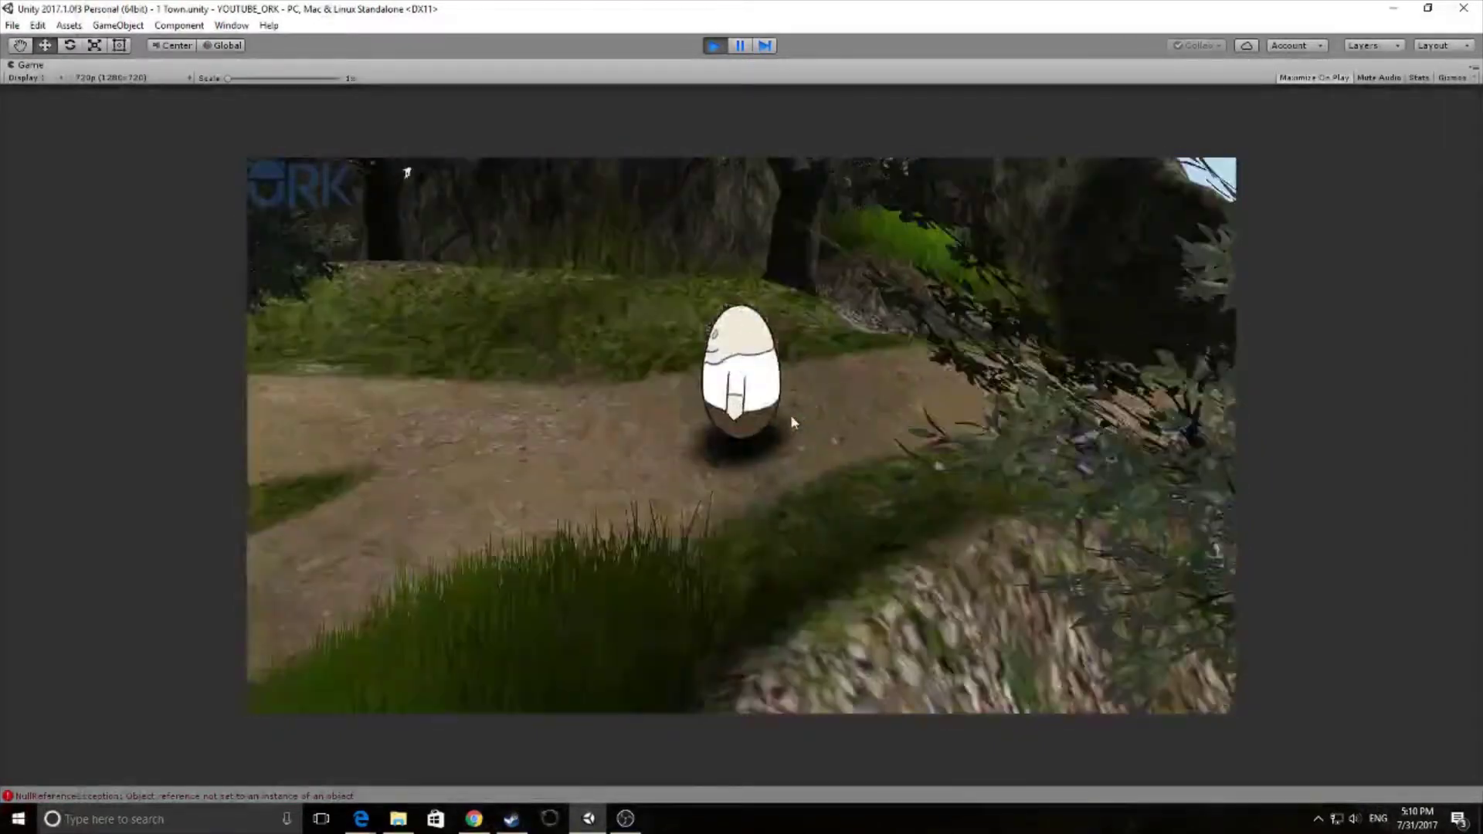
pyautogui.press('w')
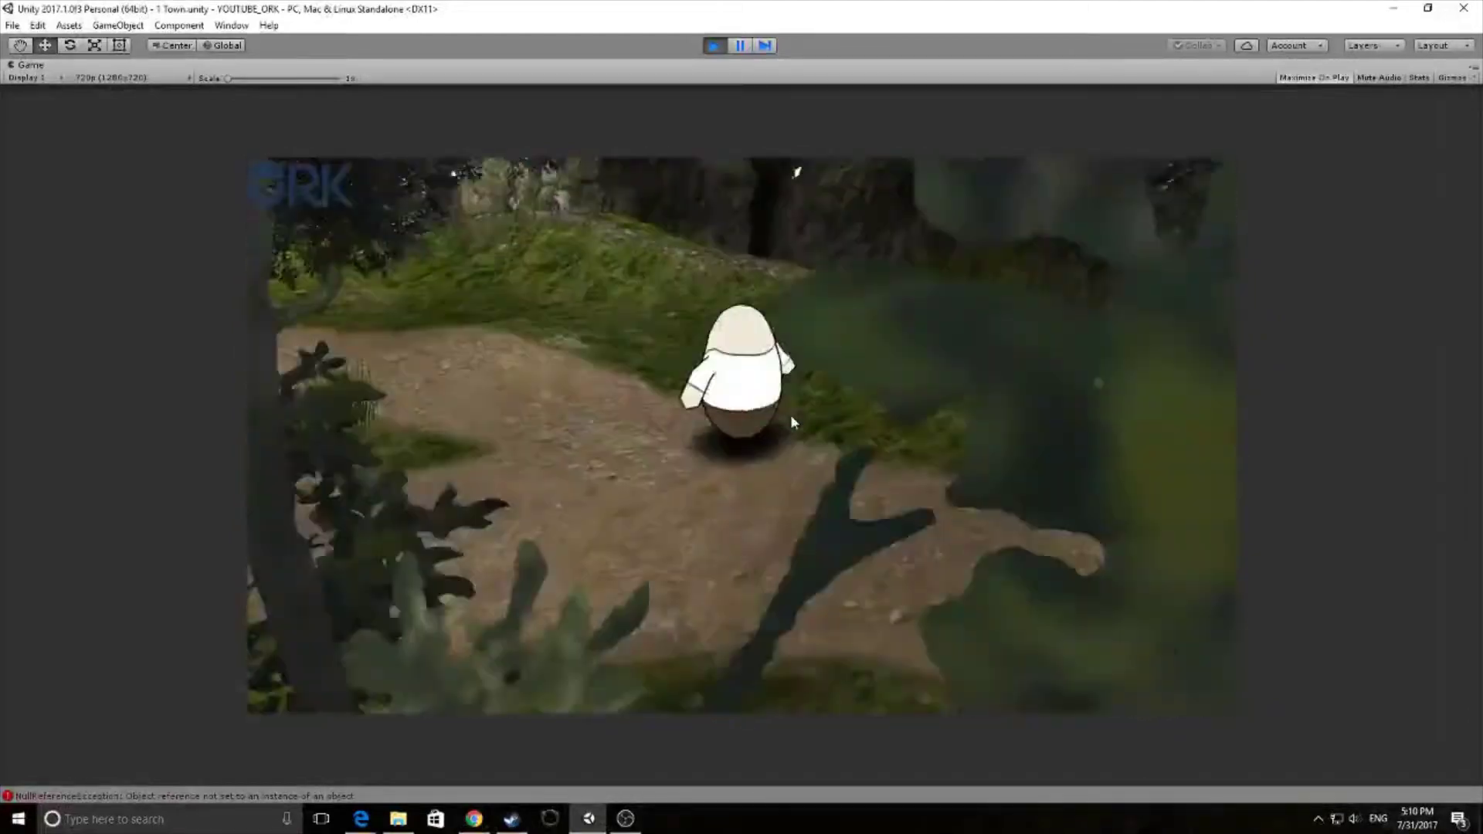
pyautogui.press('w')
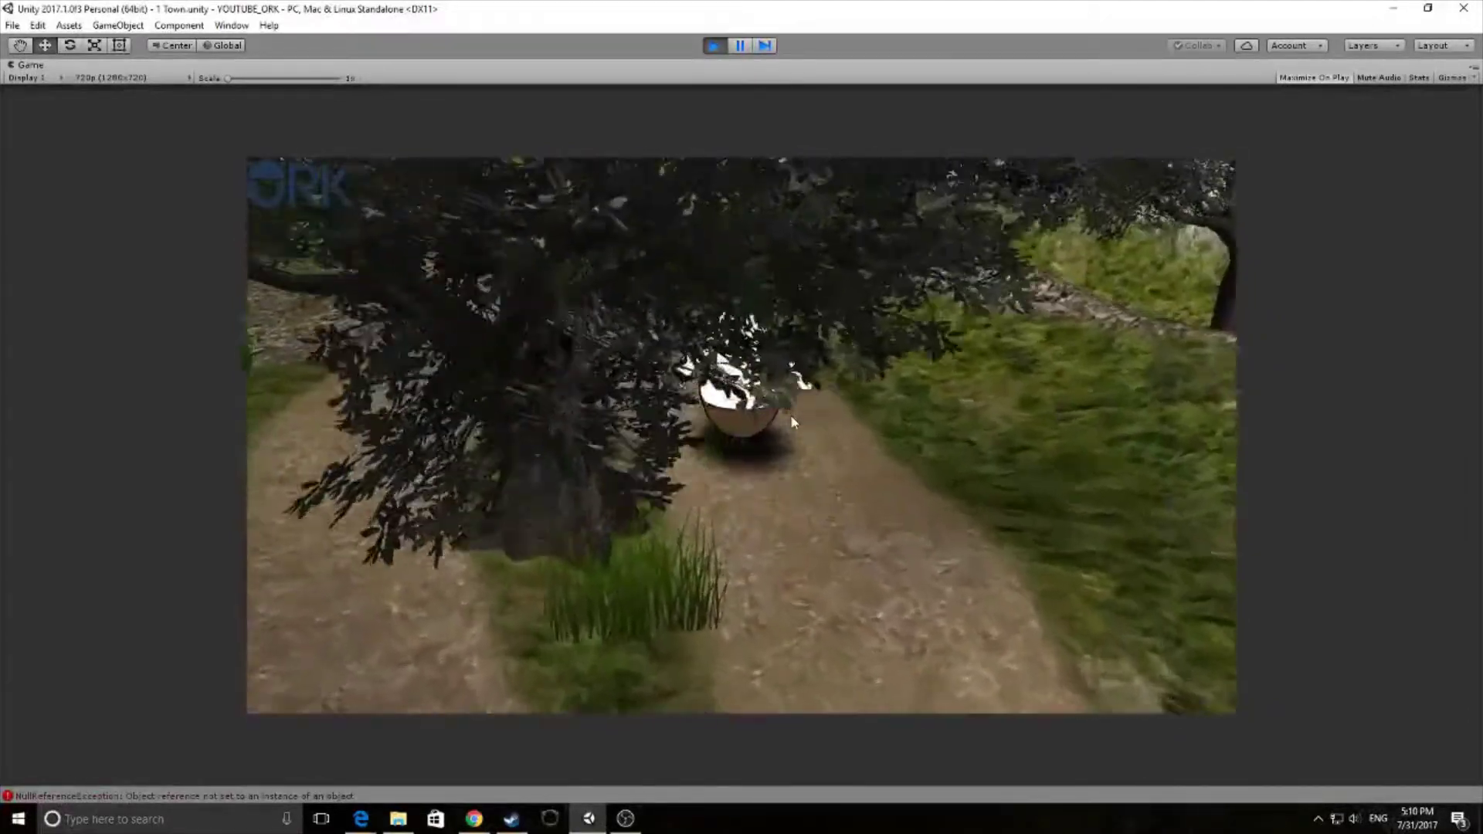
pyautogui.press('w')
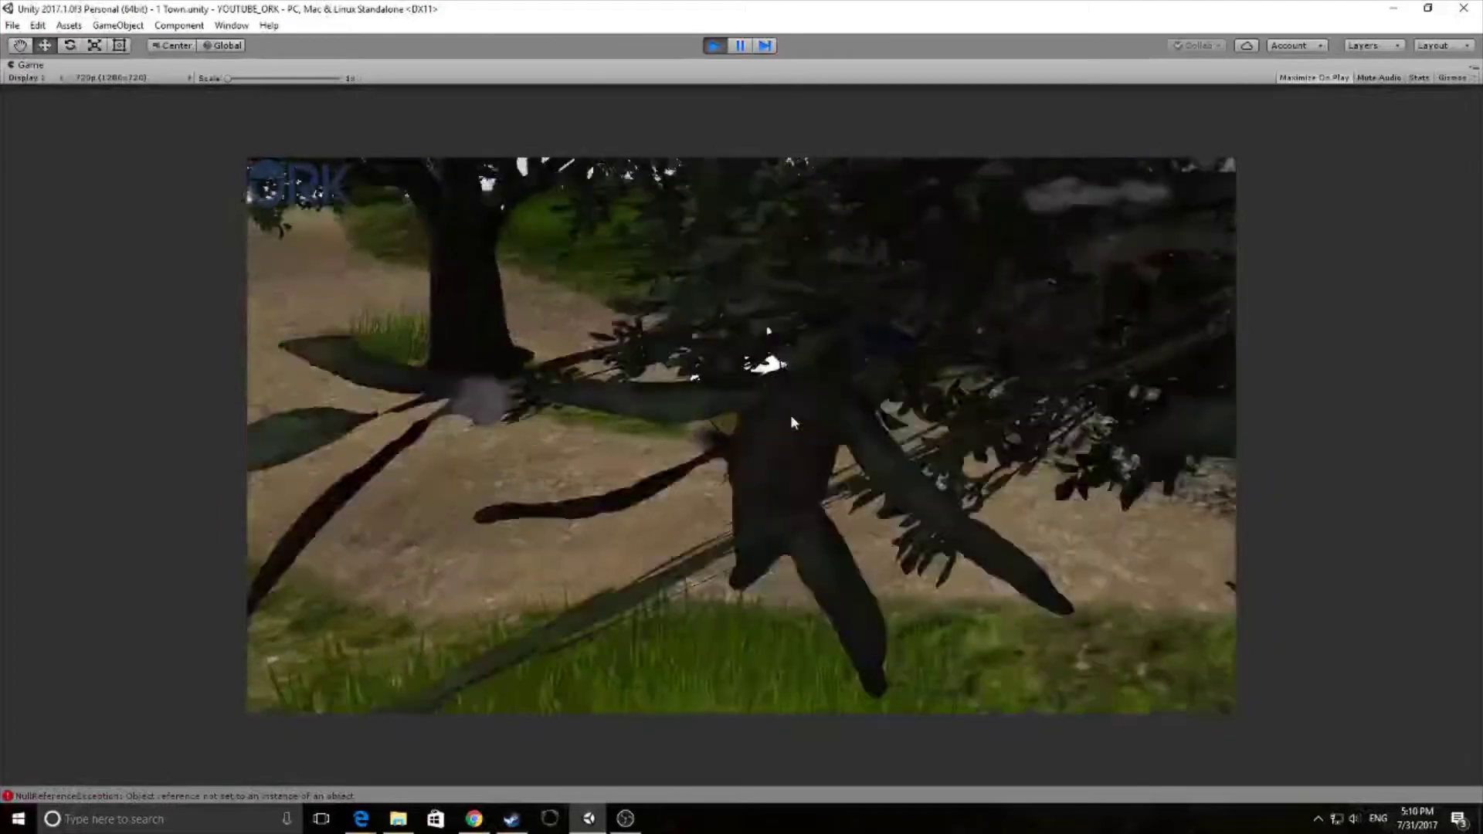
pyautogui.press('w')
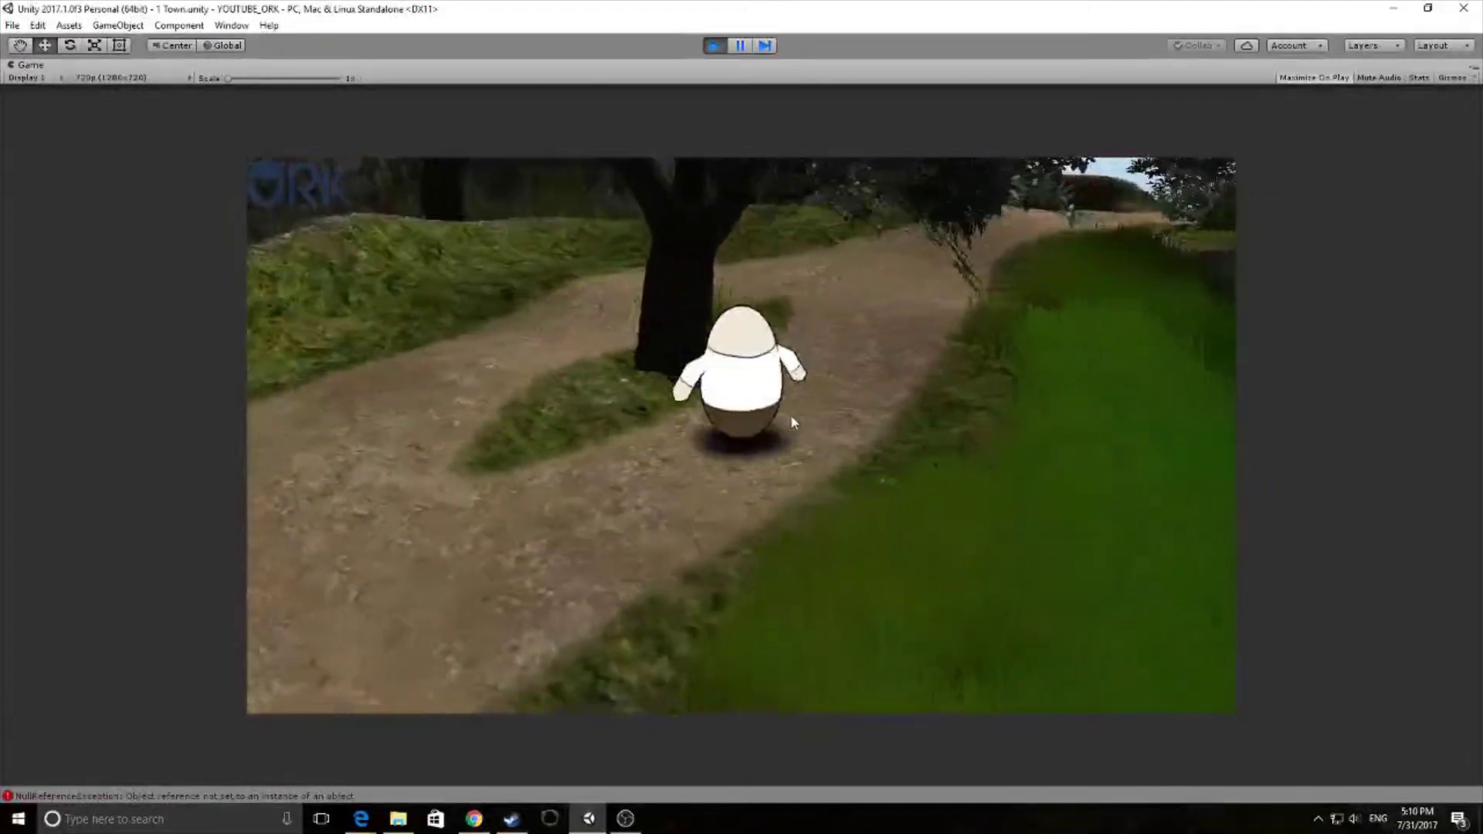
pyautogui.press('w')
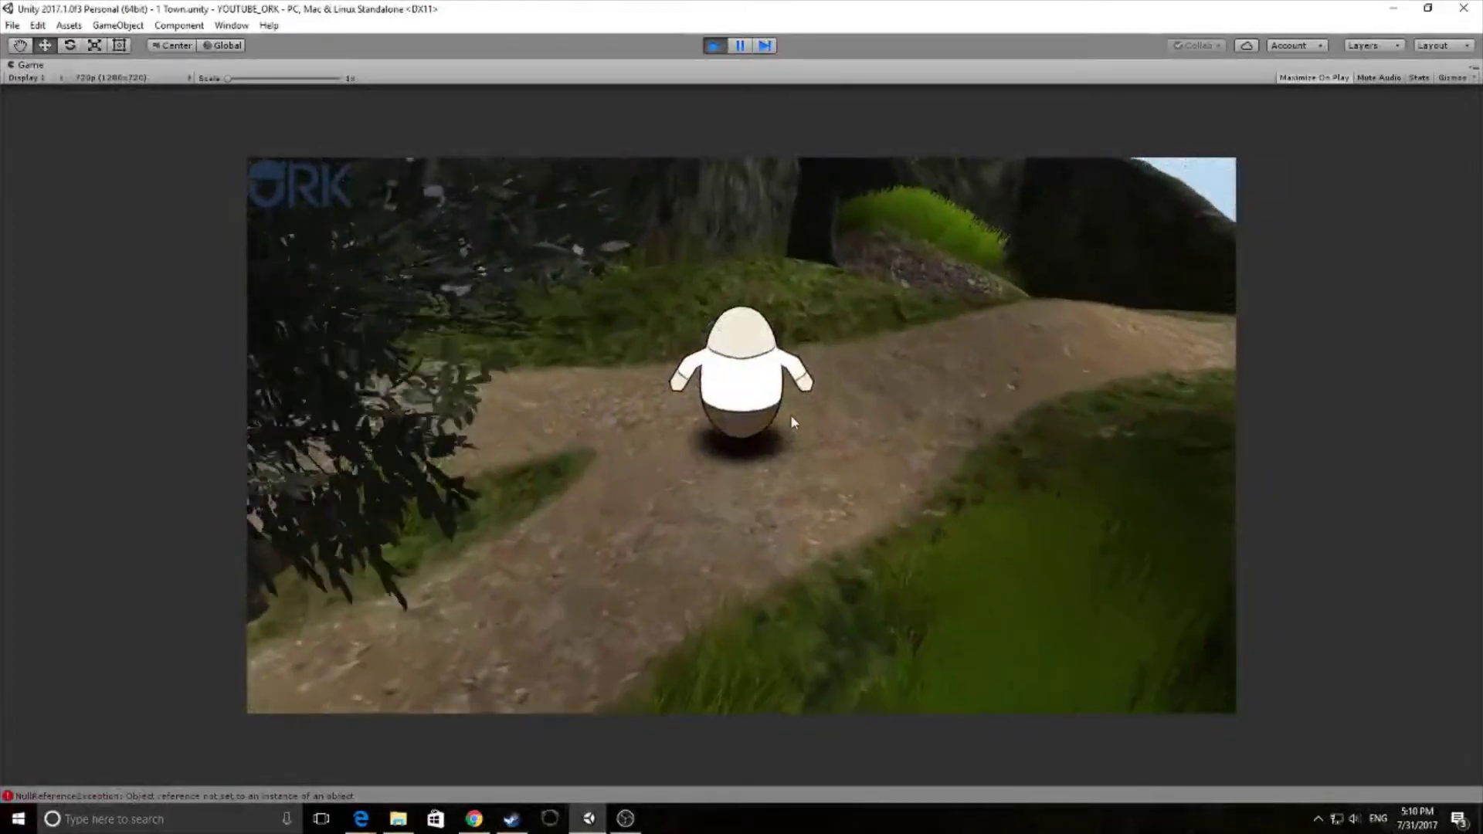
pyautogui.press('w')
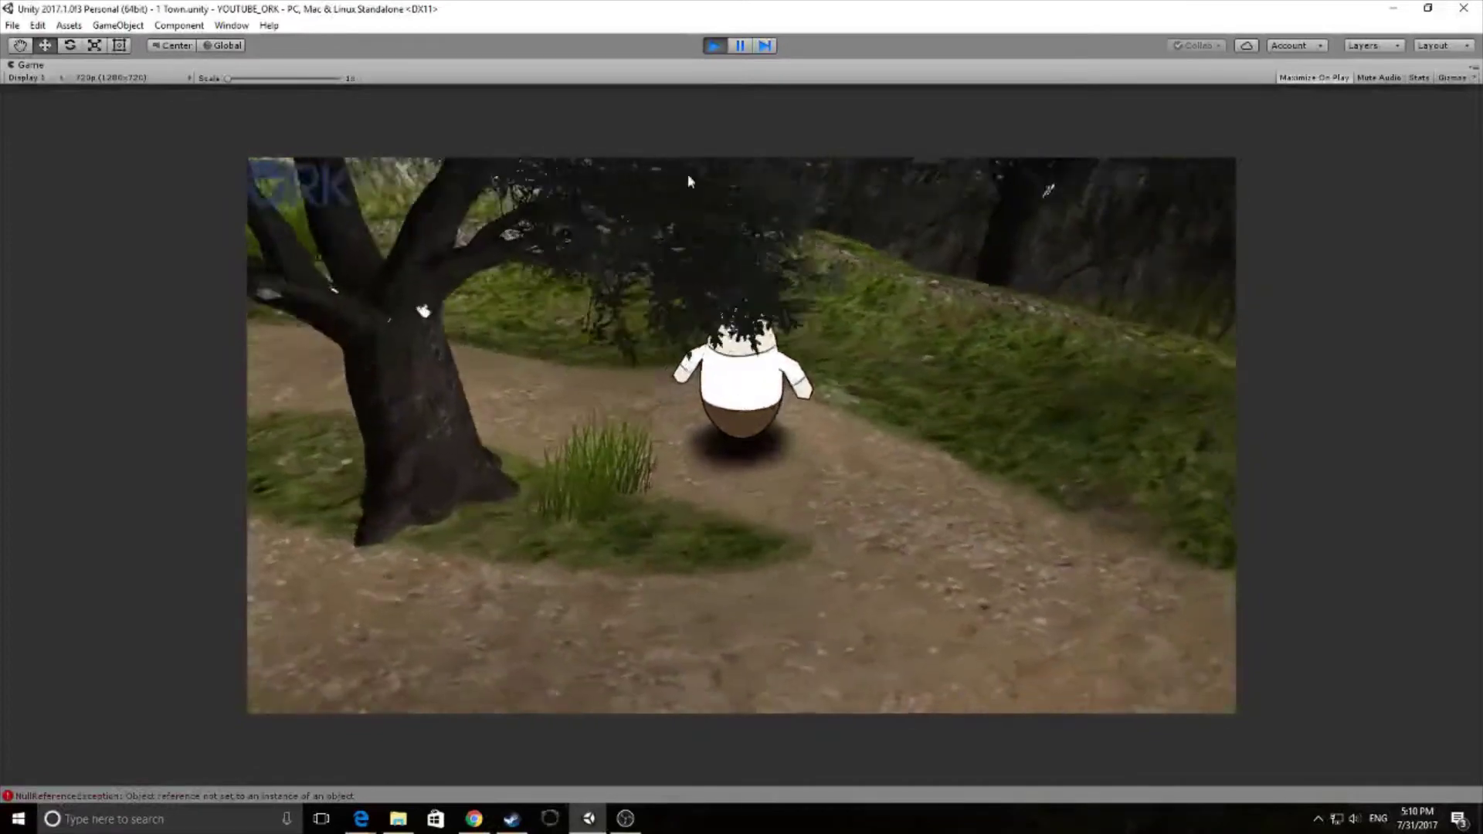
pyautogui.hotkey('ctrl', 'p')
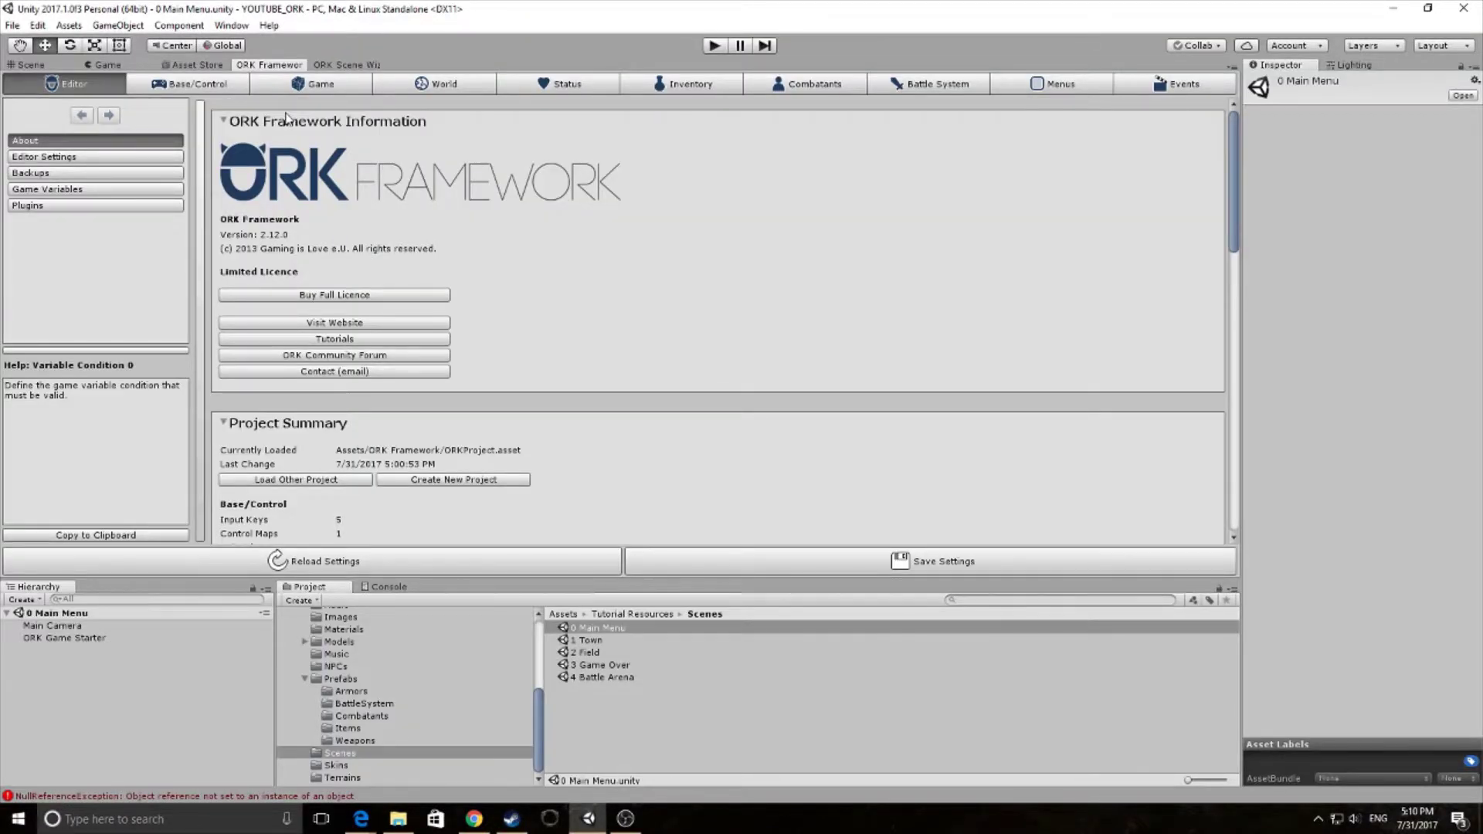
# Look over the Animation Types and Animations sections of the base and control settings.
pyautogui.click(206, 85)
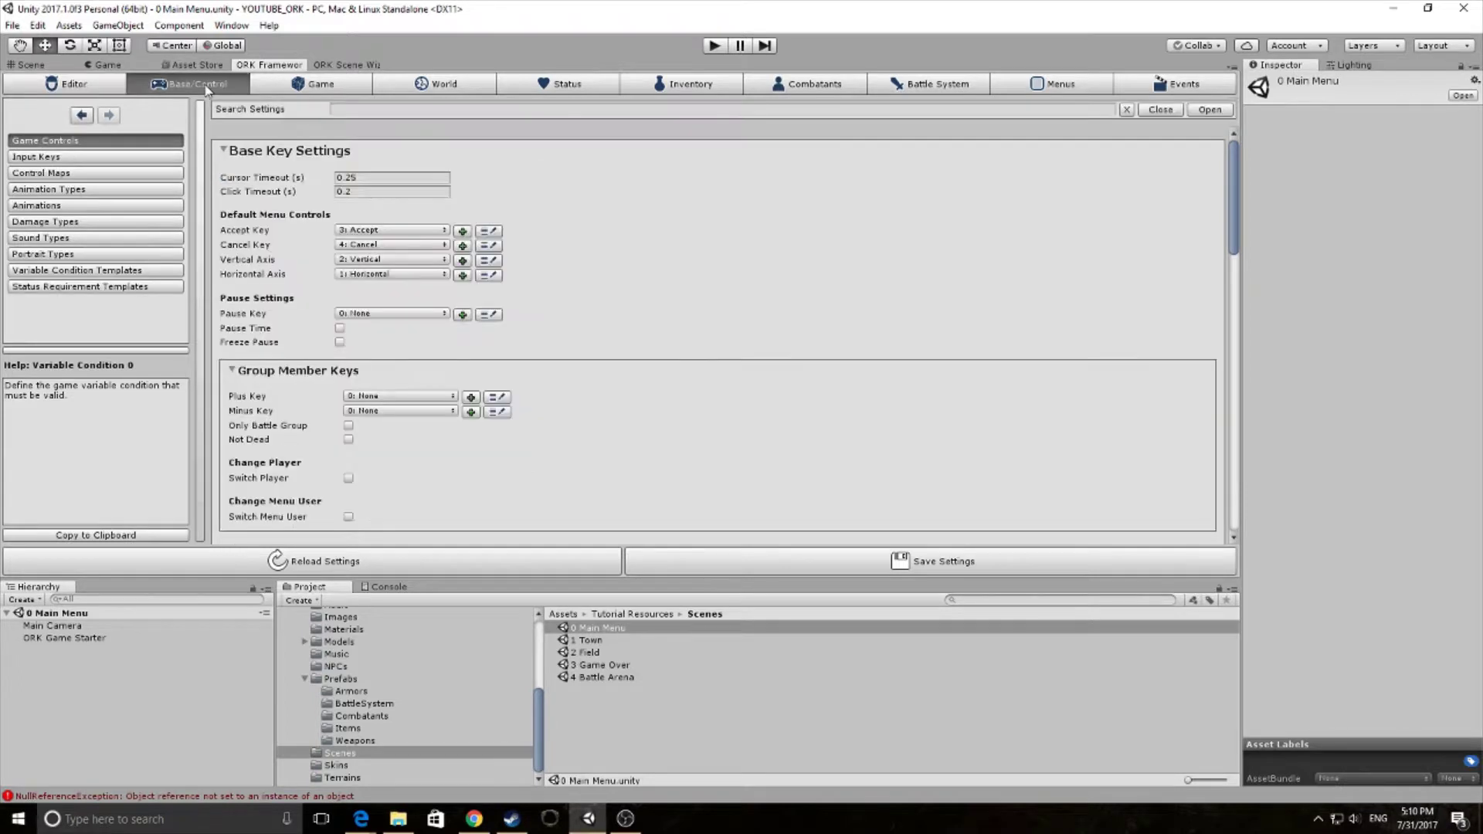
pyautogui.click(68, 206)
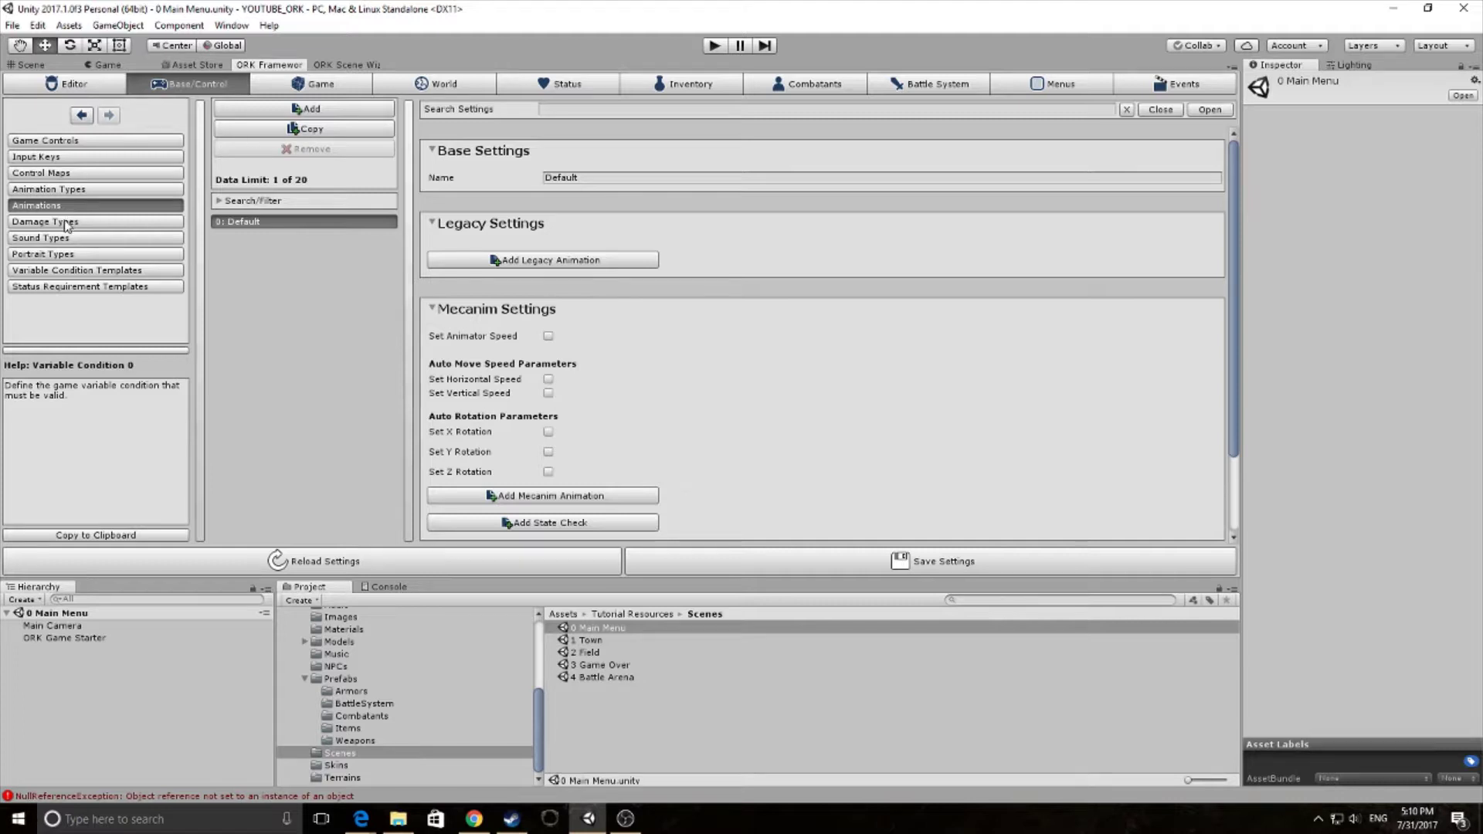
pyautogui.click(68, 190)
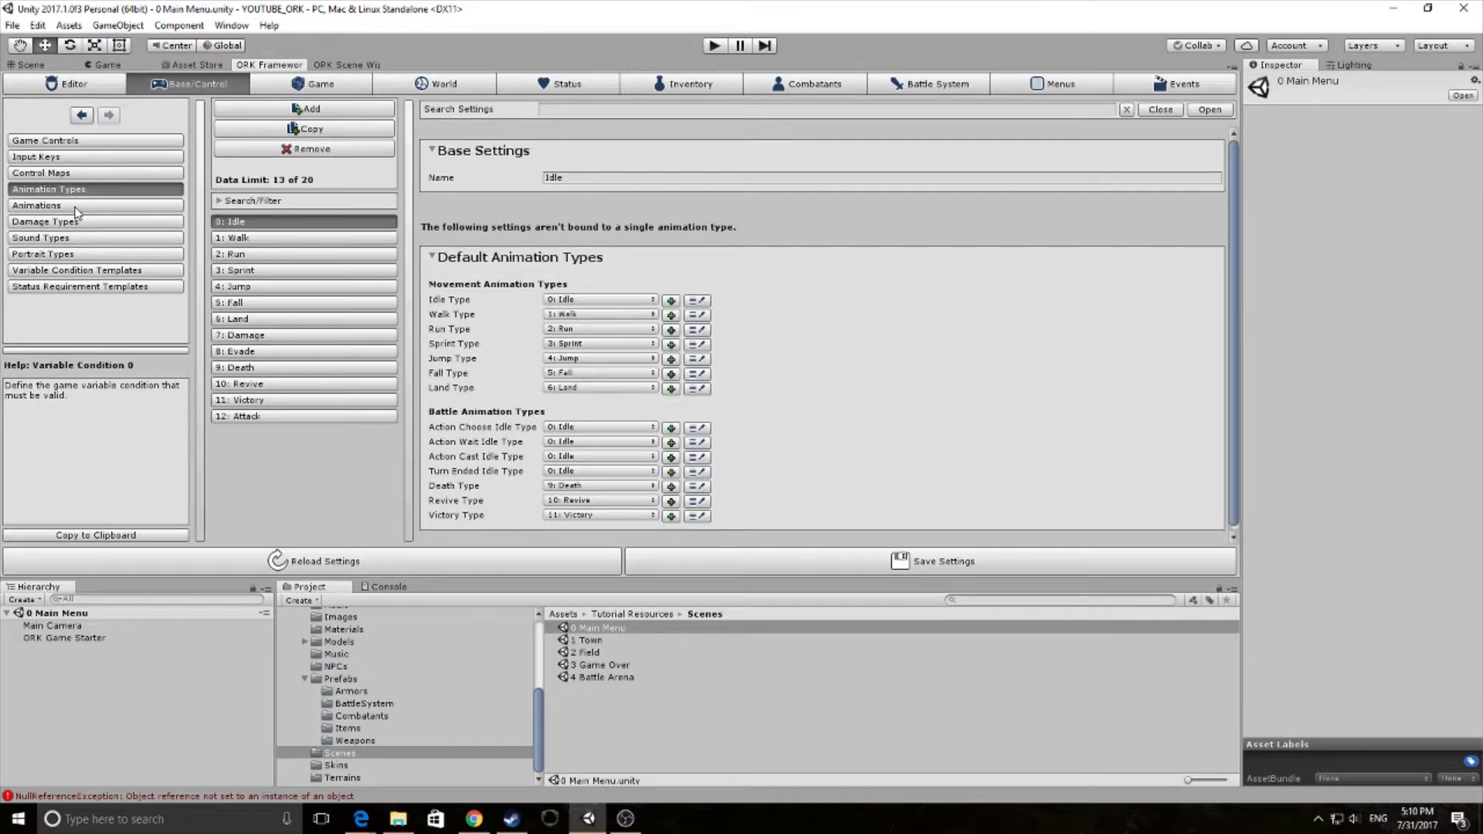
pyautogui.click(76, 207)
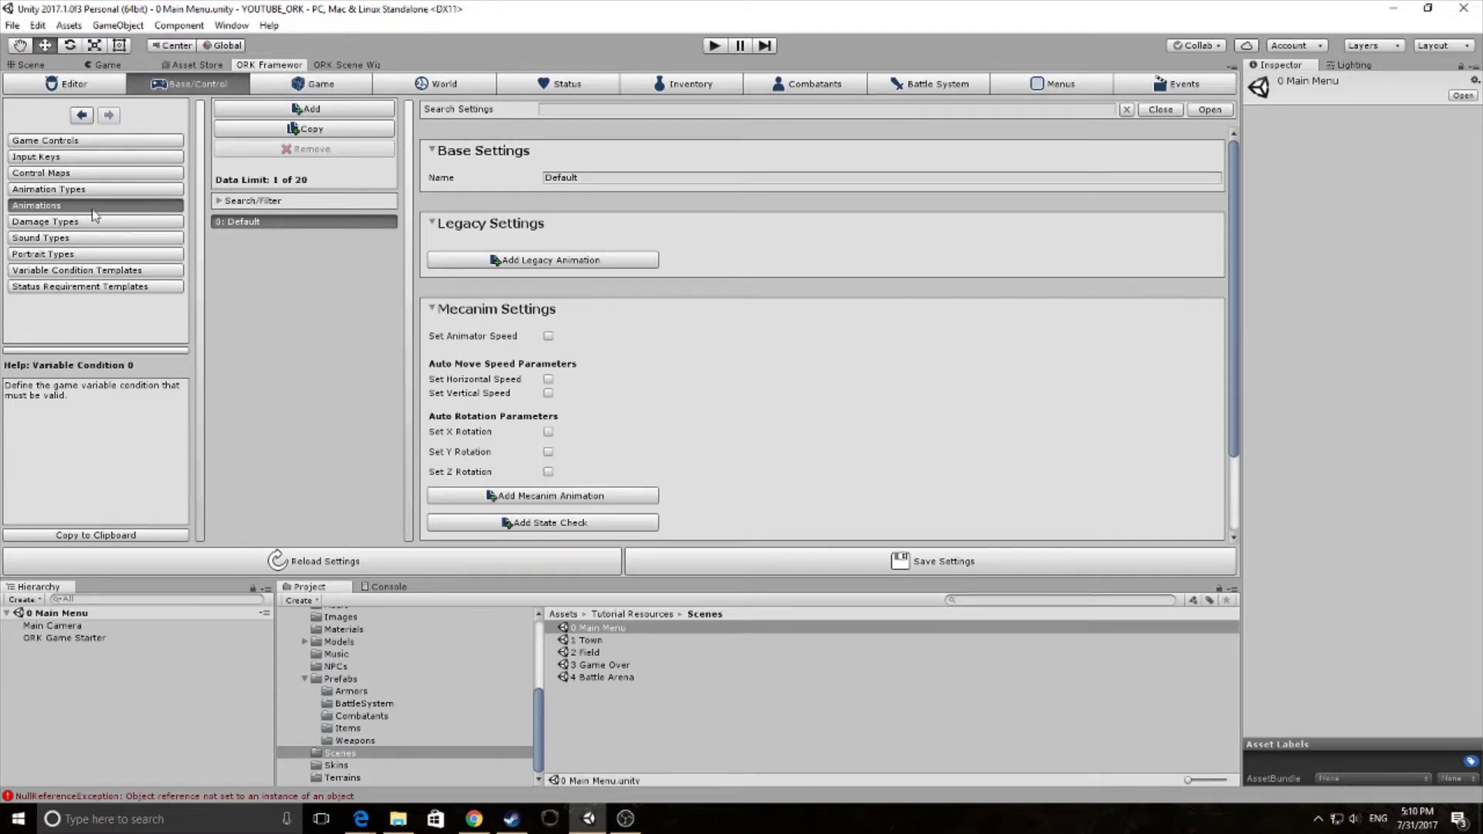
pyautogui.click(82, 190)
pyautogui.click(82, 206)
# Look through the inventory settings for item types, items, equipment parts, weapons, armors and currencies as a comparison with the animation setup.
pyautogui.click(686, 91)
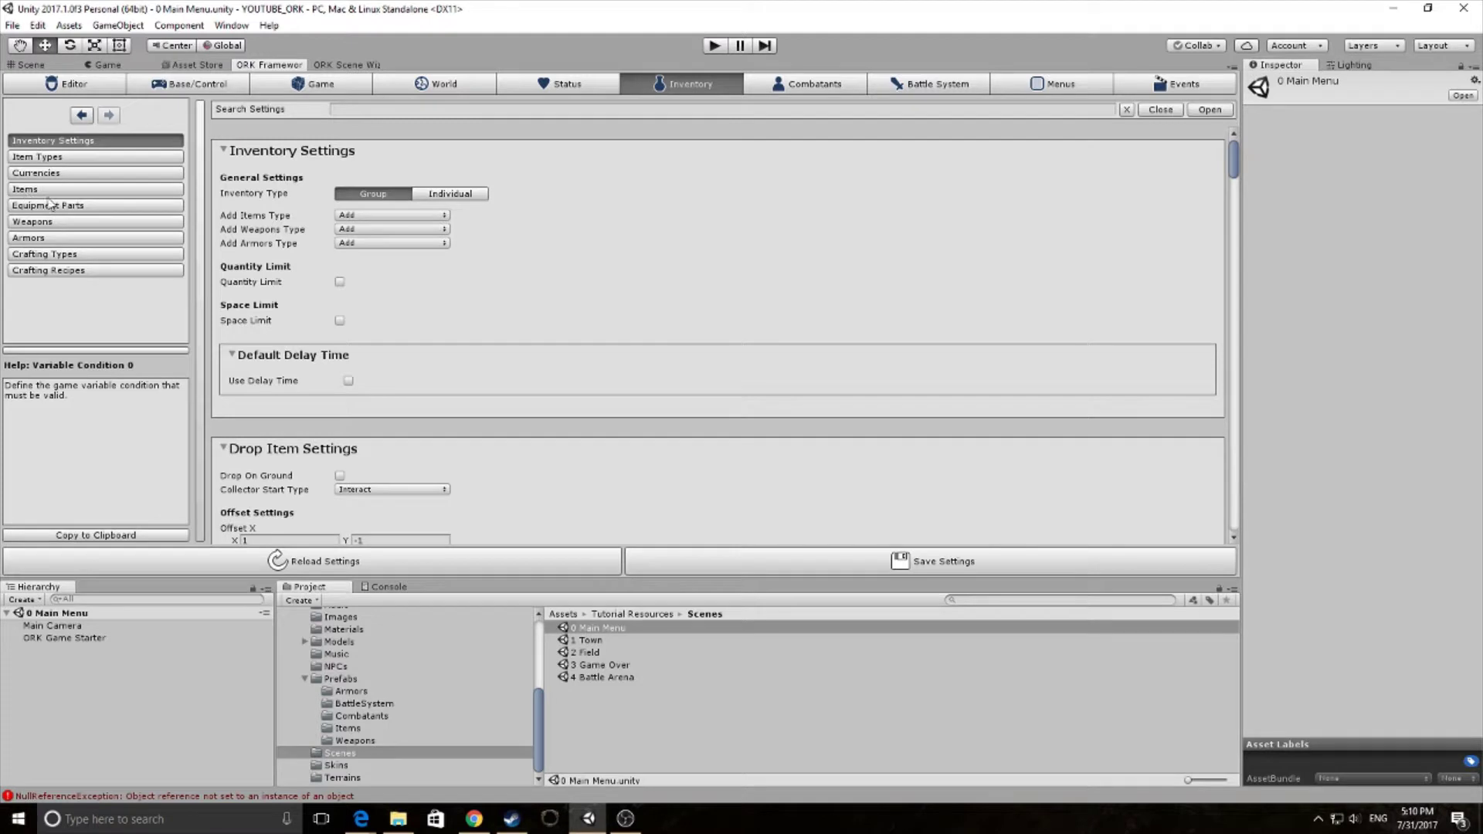
pyautogui.click(77, 159)
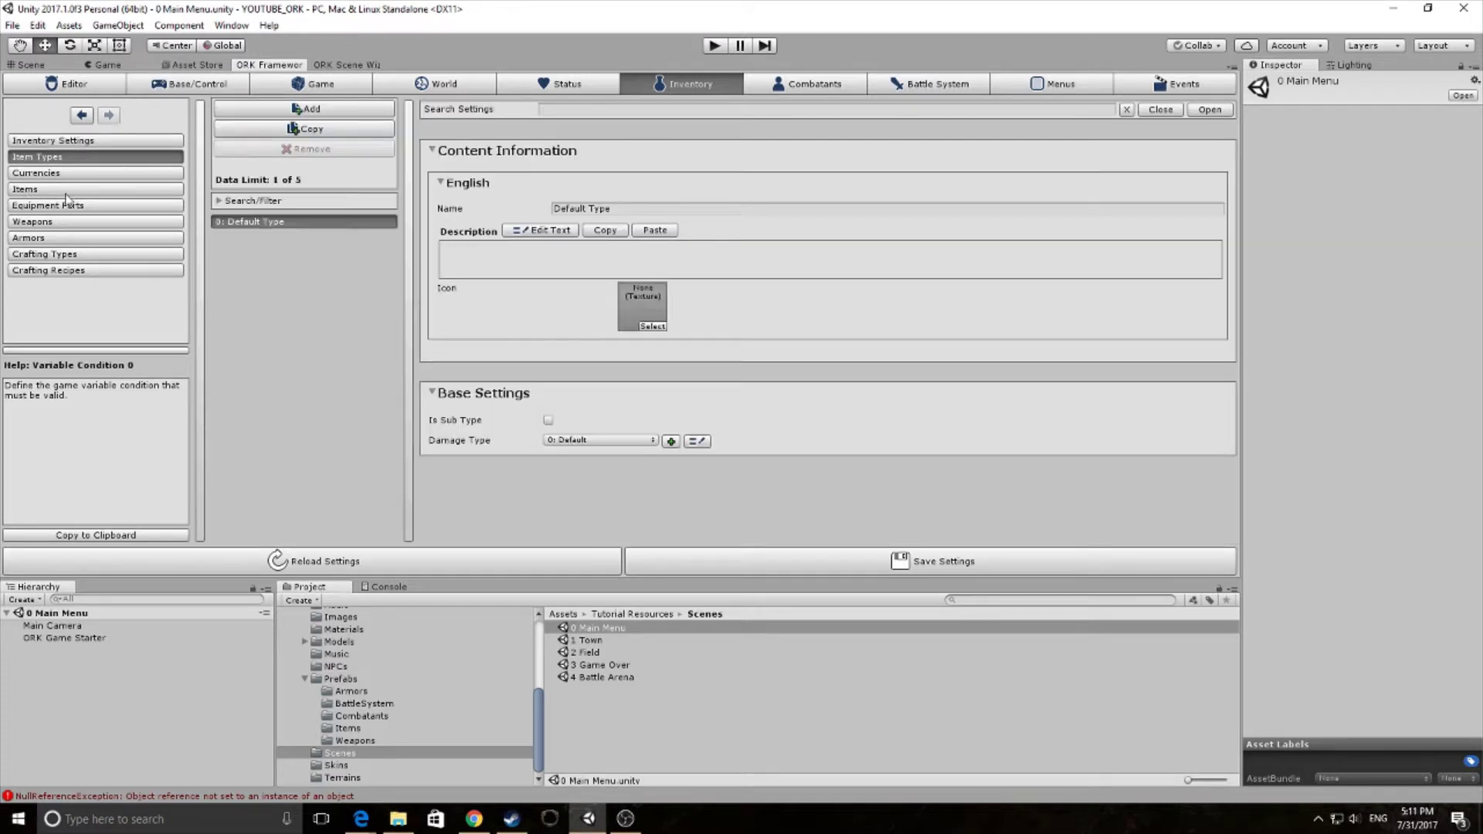
pyautogui.click(66, 193)
pyautogui.click(68, 207)
pyautogui.click(64, 223)
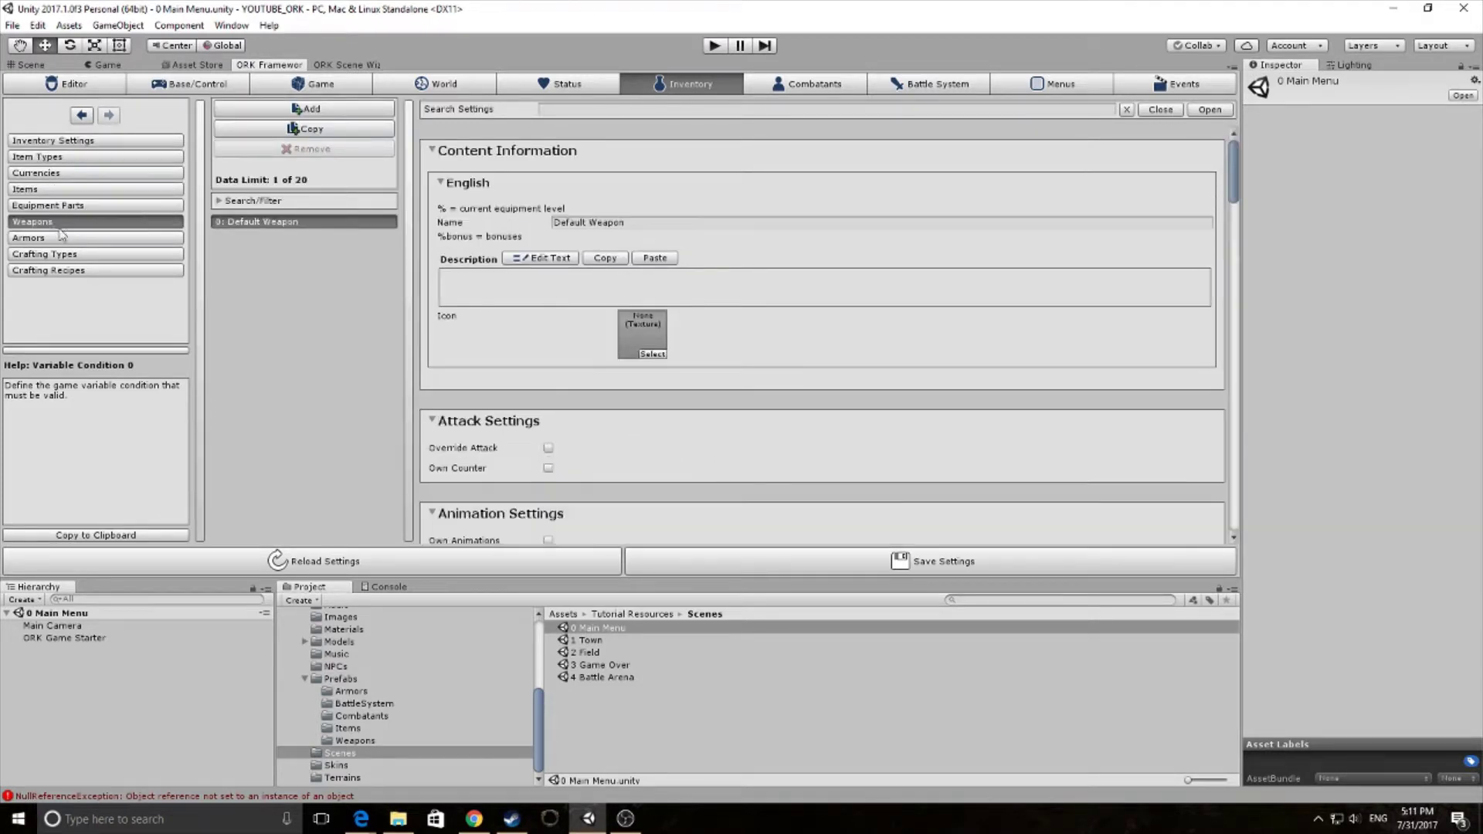
pyautogui.click(62, 235)
pyautogui.click(64, 223)
pyautogui.click(63, 240)
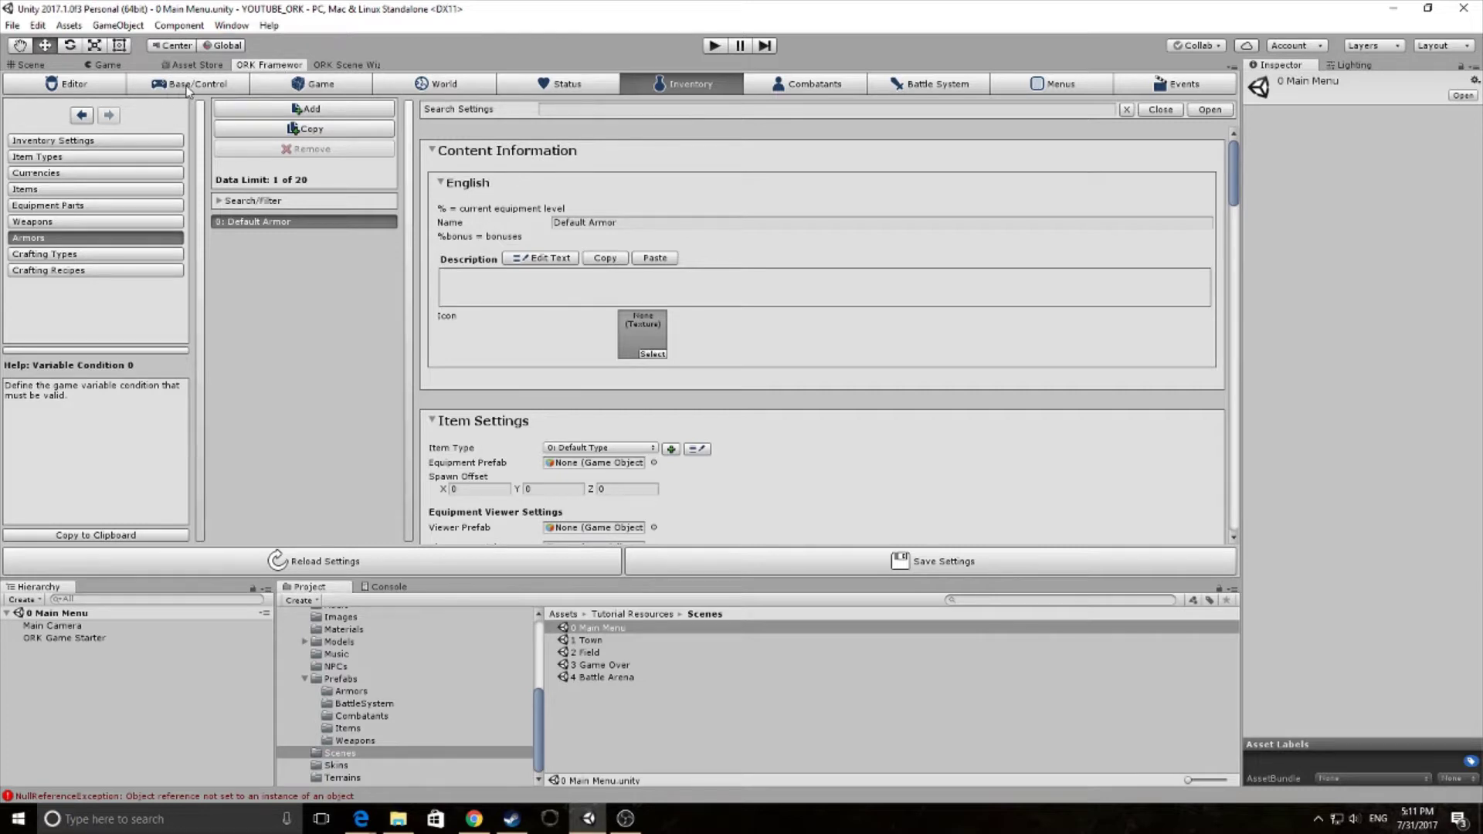
pyautogui.click(74, 189)
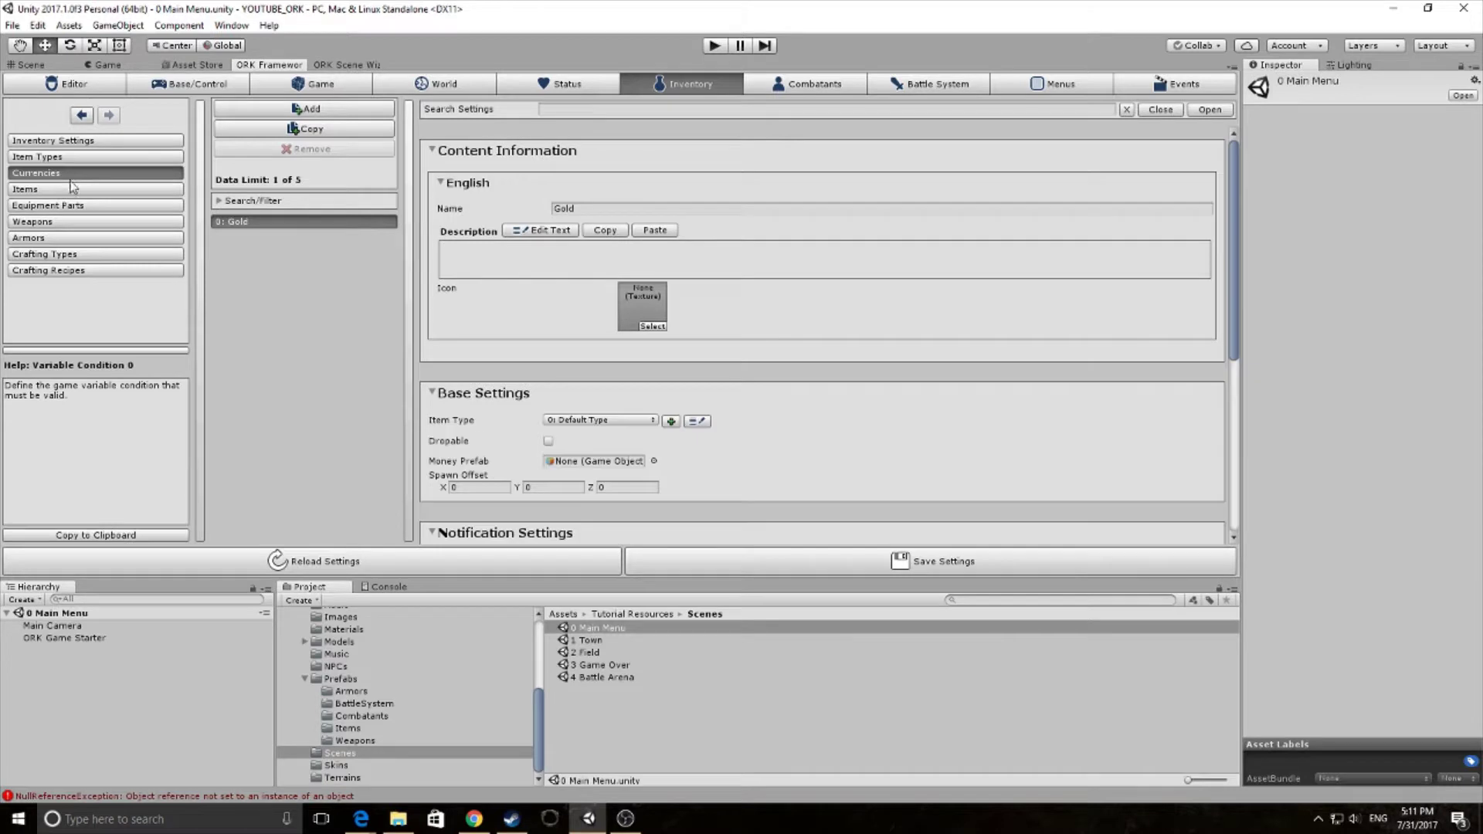
# Review the predefined animation types in the base and control settings, including Idle, Walk, Run and Sprint.
pyautogui.click(165, 87)
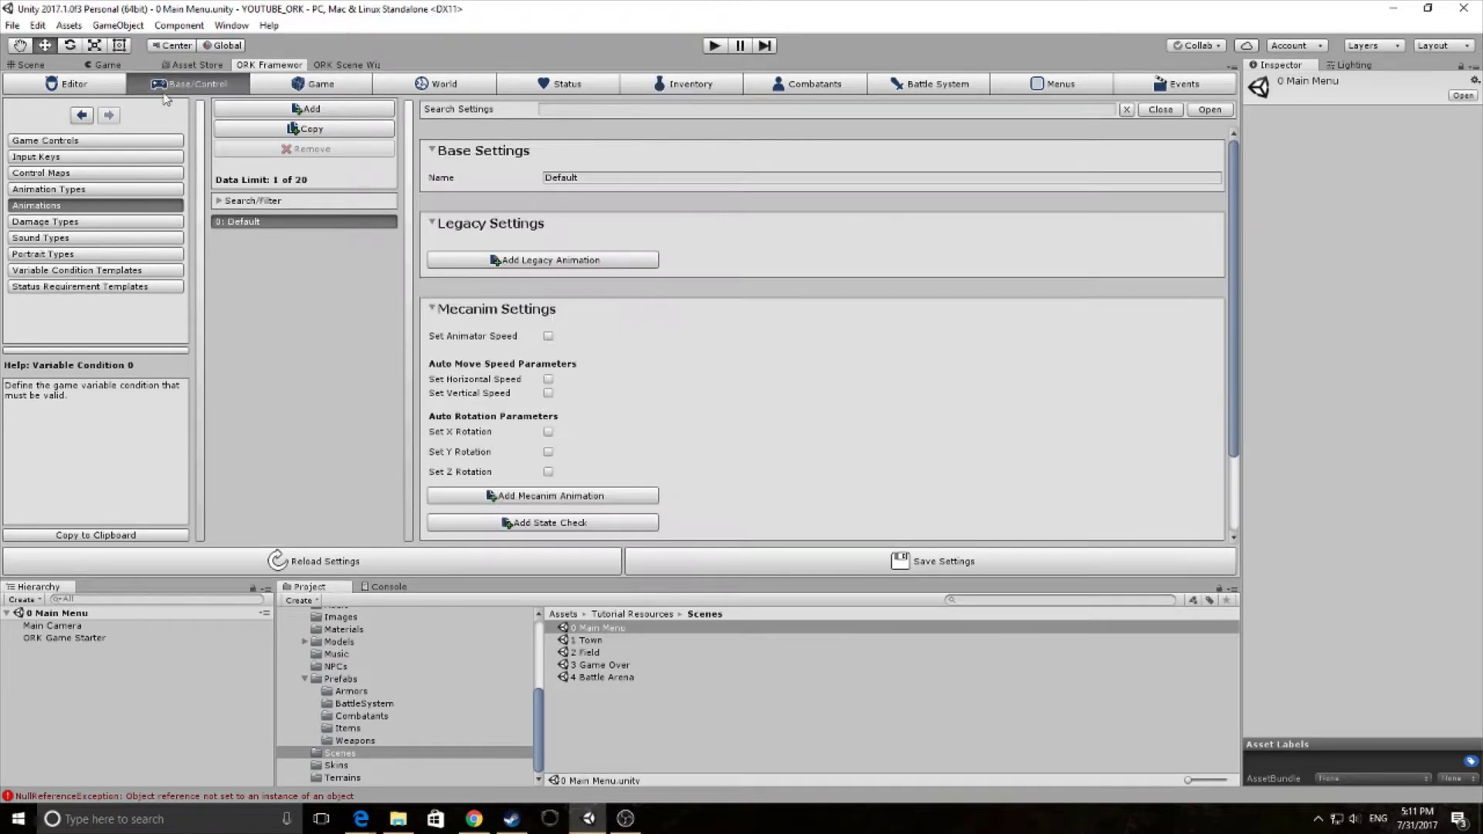
pyautogui.click(68, 189)
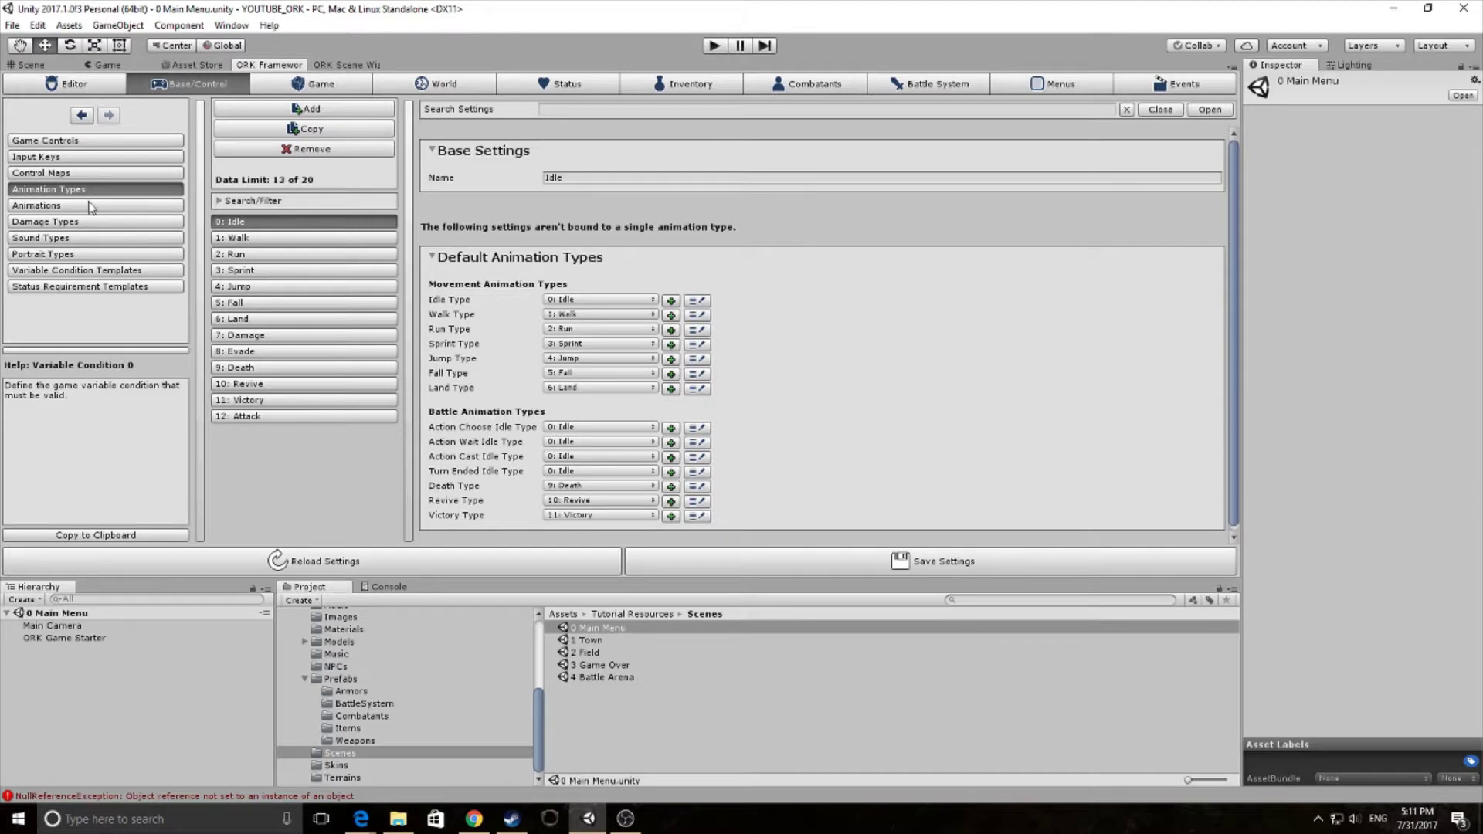
pyautogui.click(292, 238)
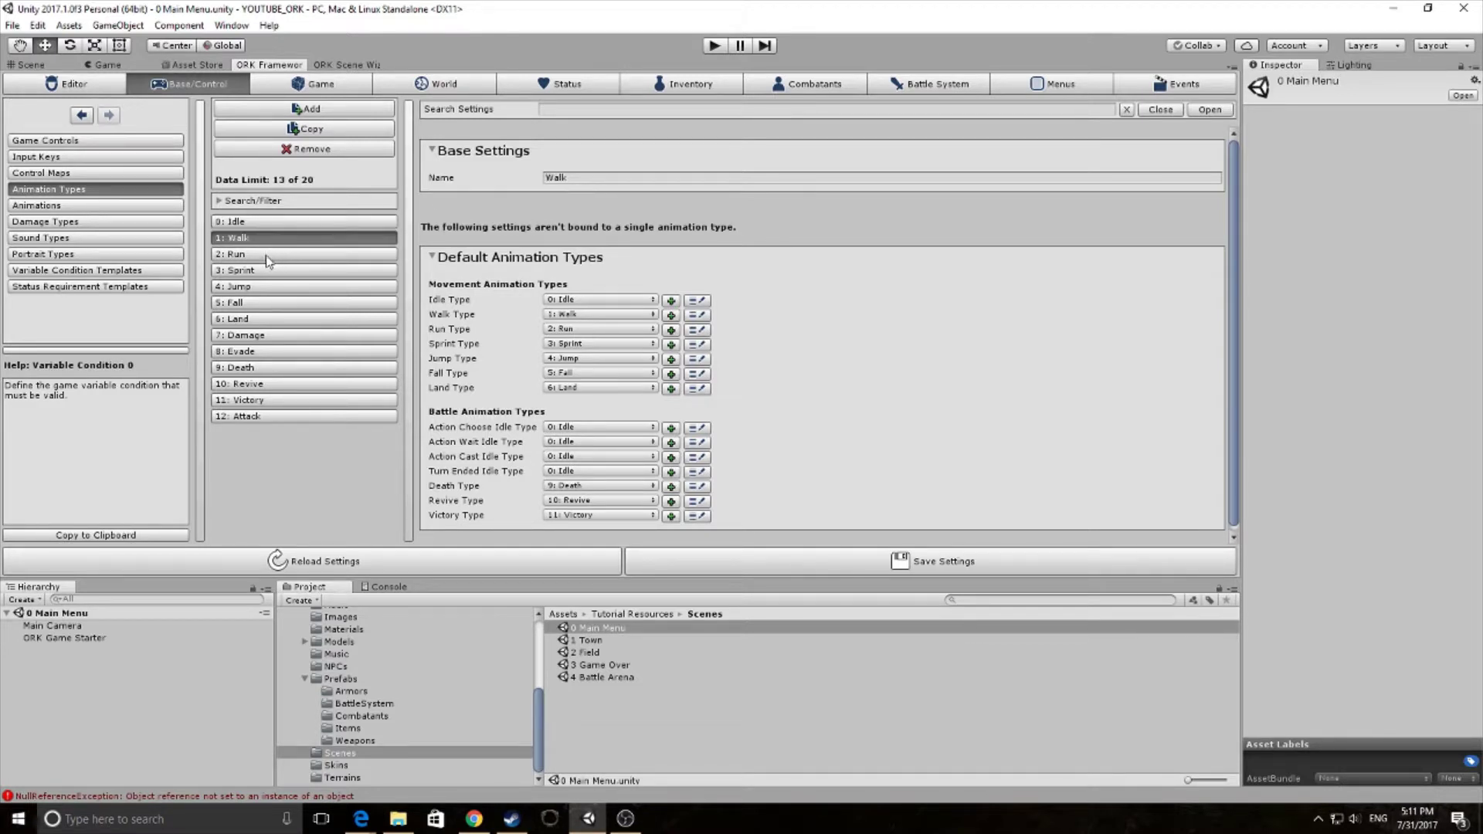
pyautogui.click(271, 255)
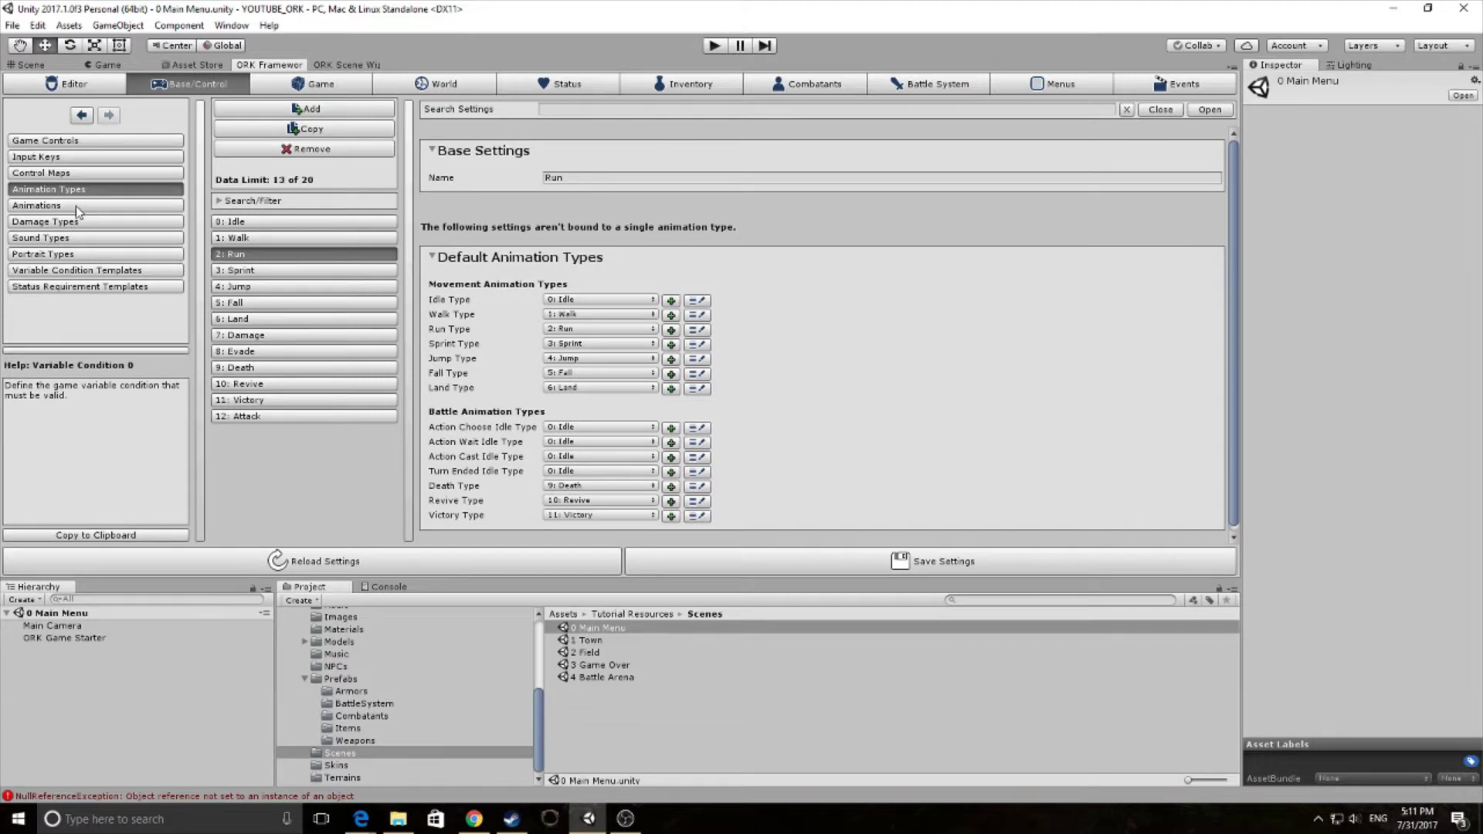
pyautogui.click(255, 417)
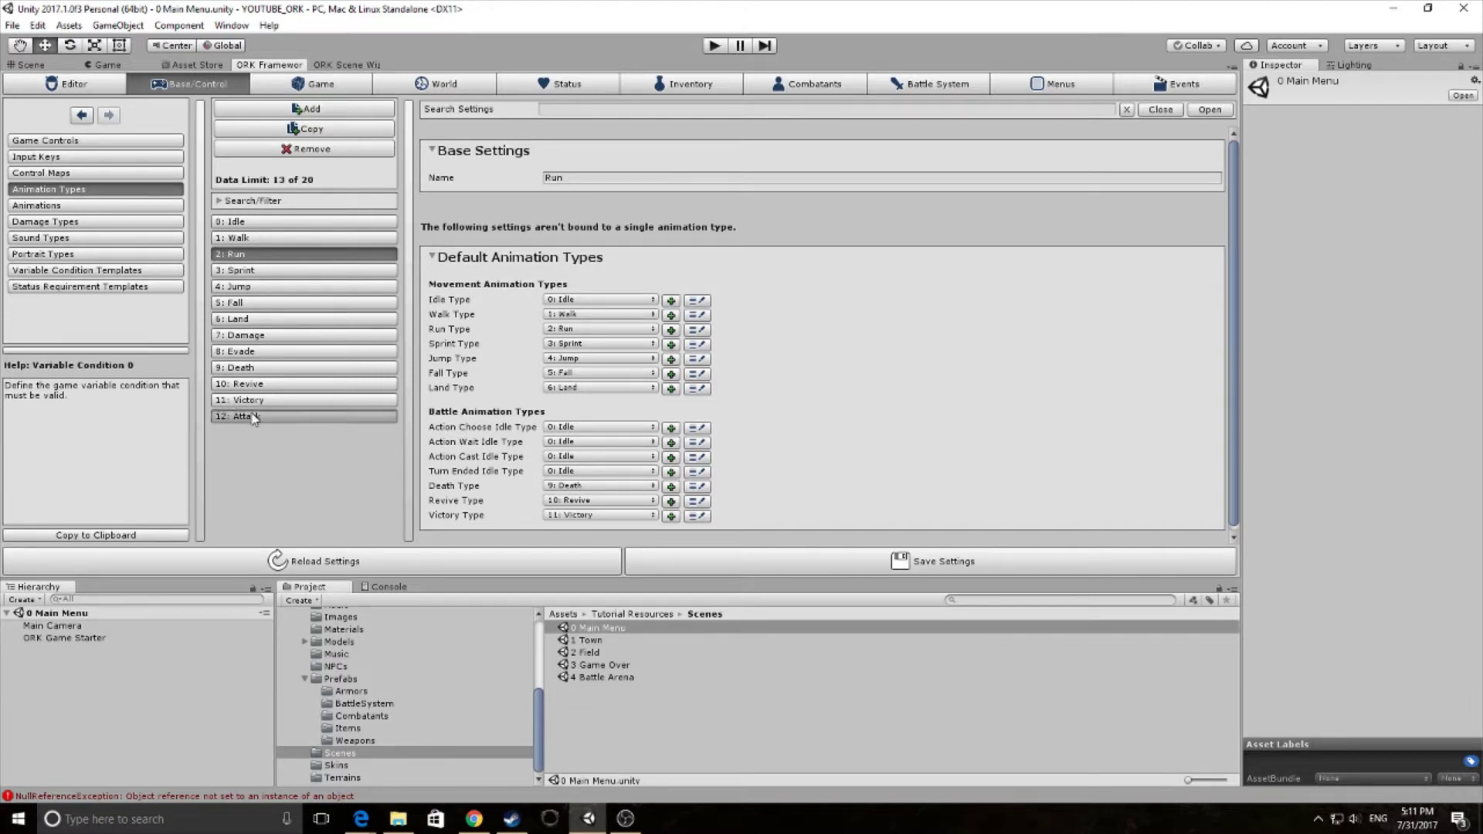
pyautogui.click(291, 224)
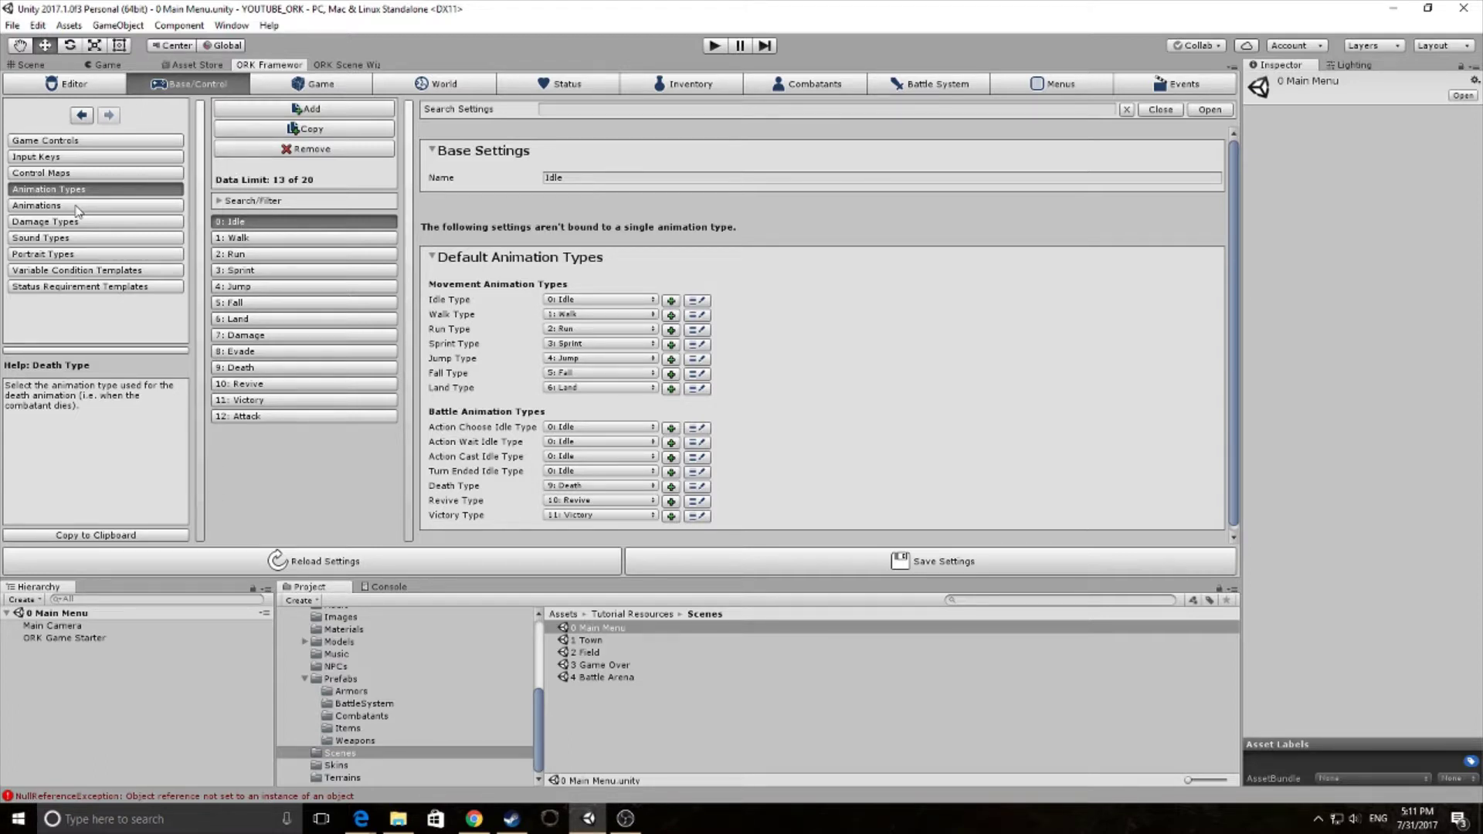
pyautogui.click(261, 239)
pyautogui.click(269, 255)
pyautogui.click(266, 271)
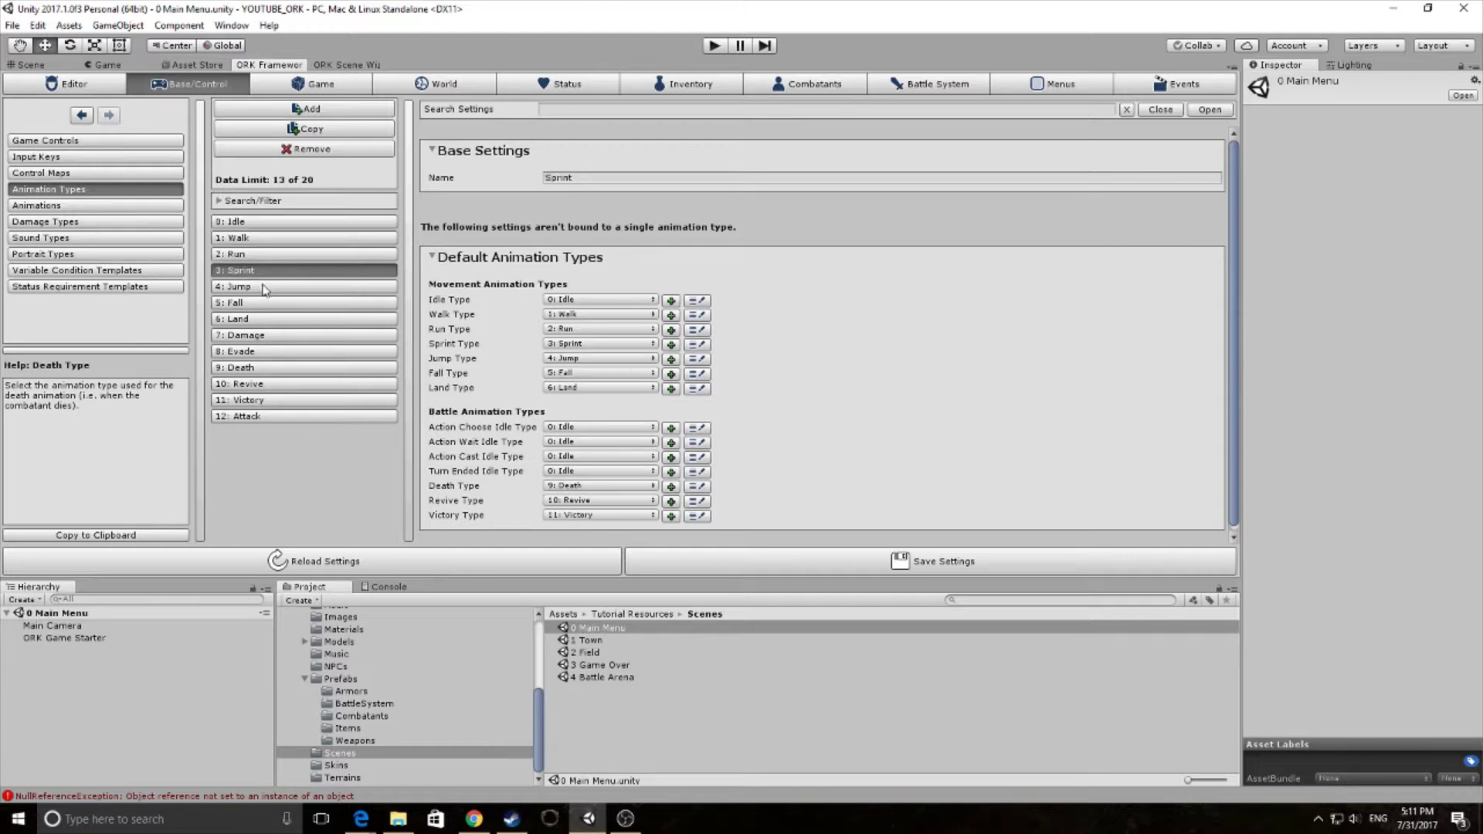
# Add three legacy animations to the legacy settings of the Default animation set.
pyautogui.click(85, 205)
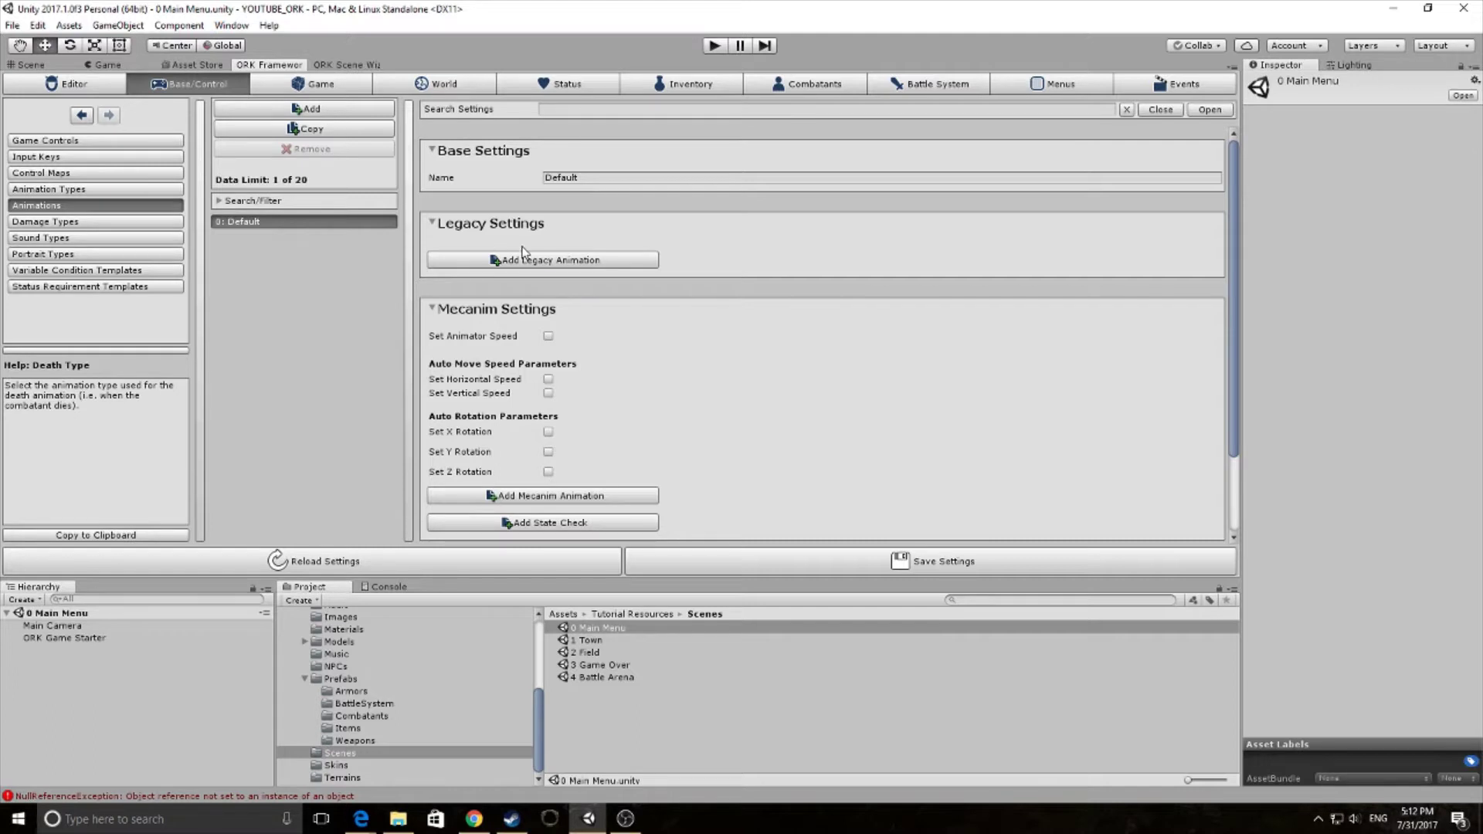
pyautogui.click(1152, 112)
pyautogui.click(431, 151)
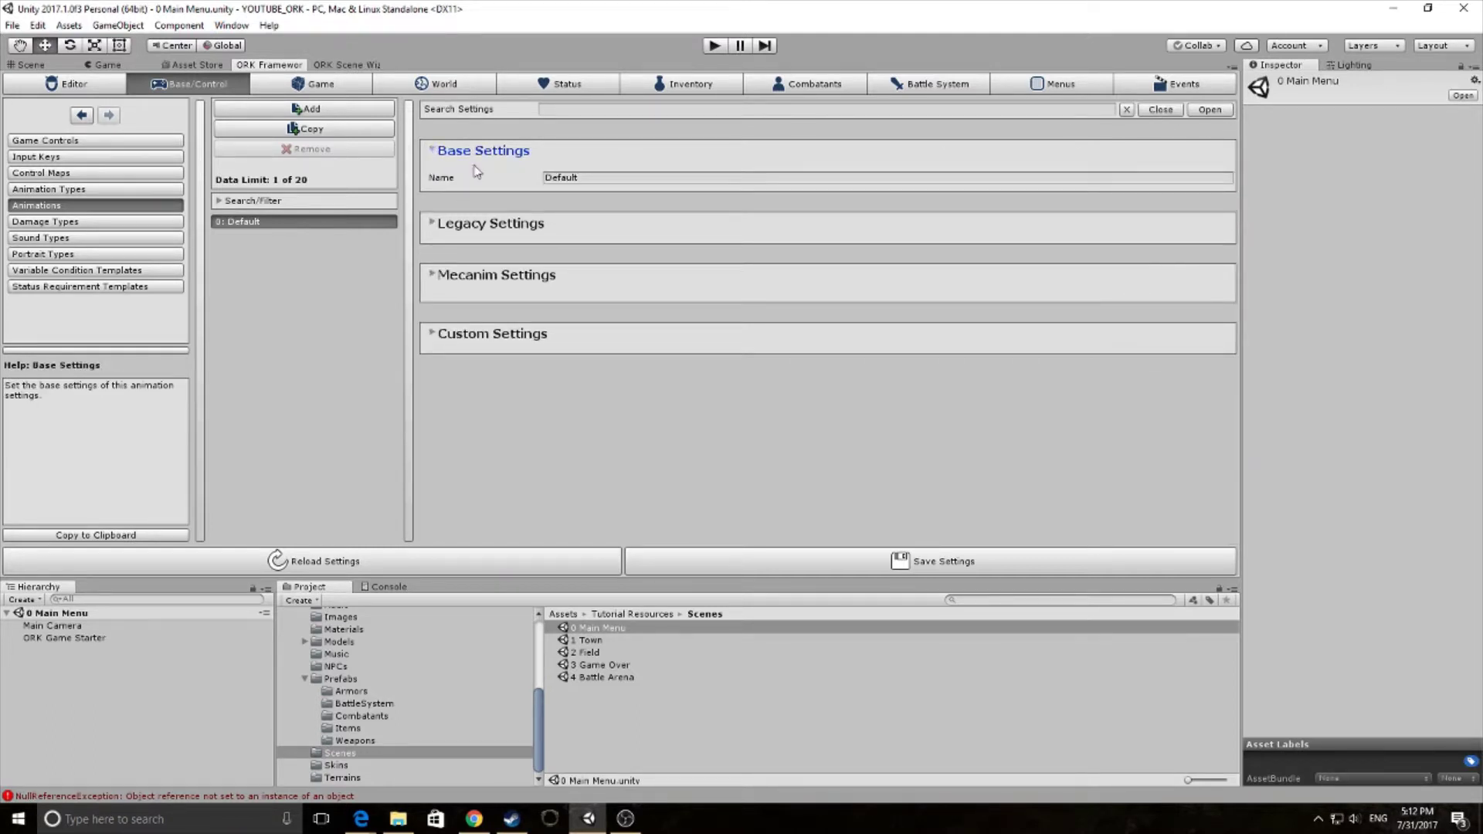
pyautogui.click(435, 229)
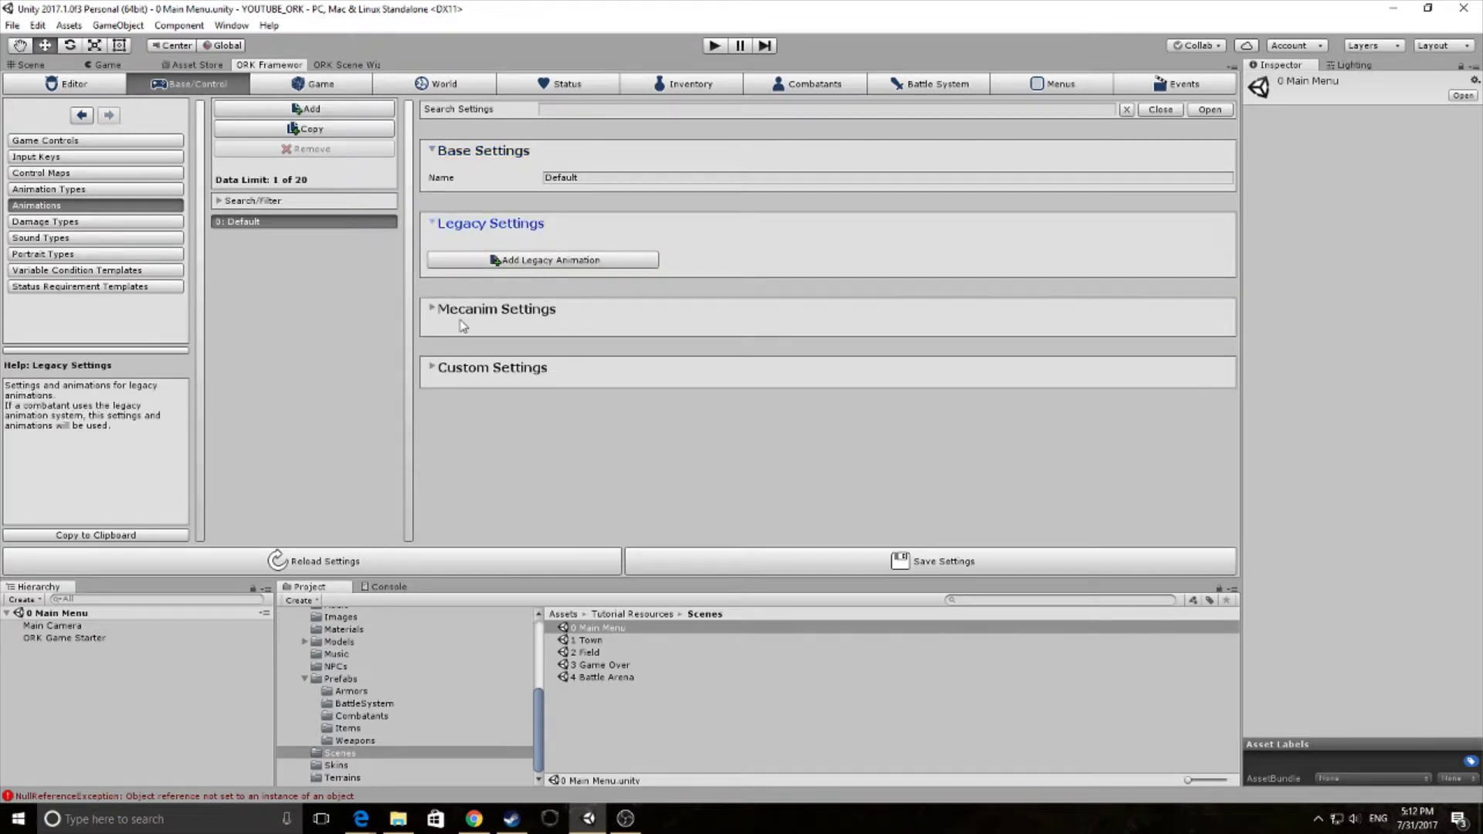
pyautogui.click(514, 262)
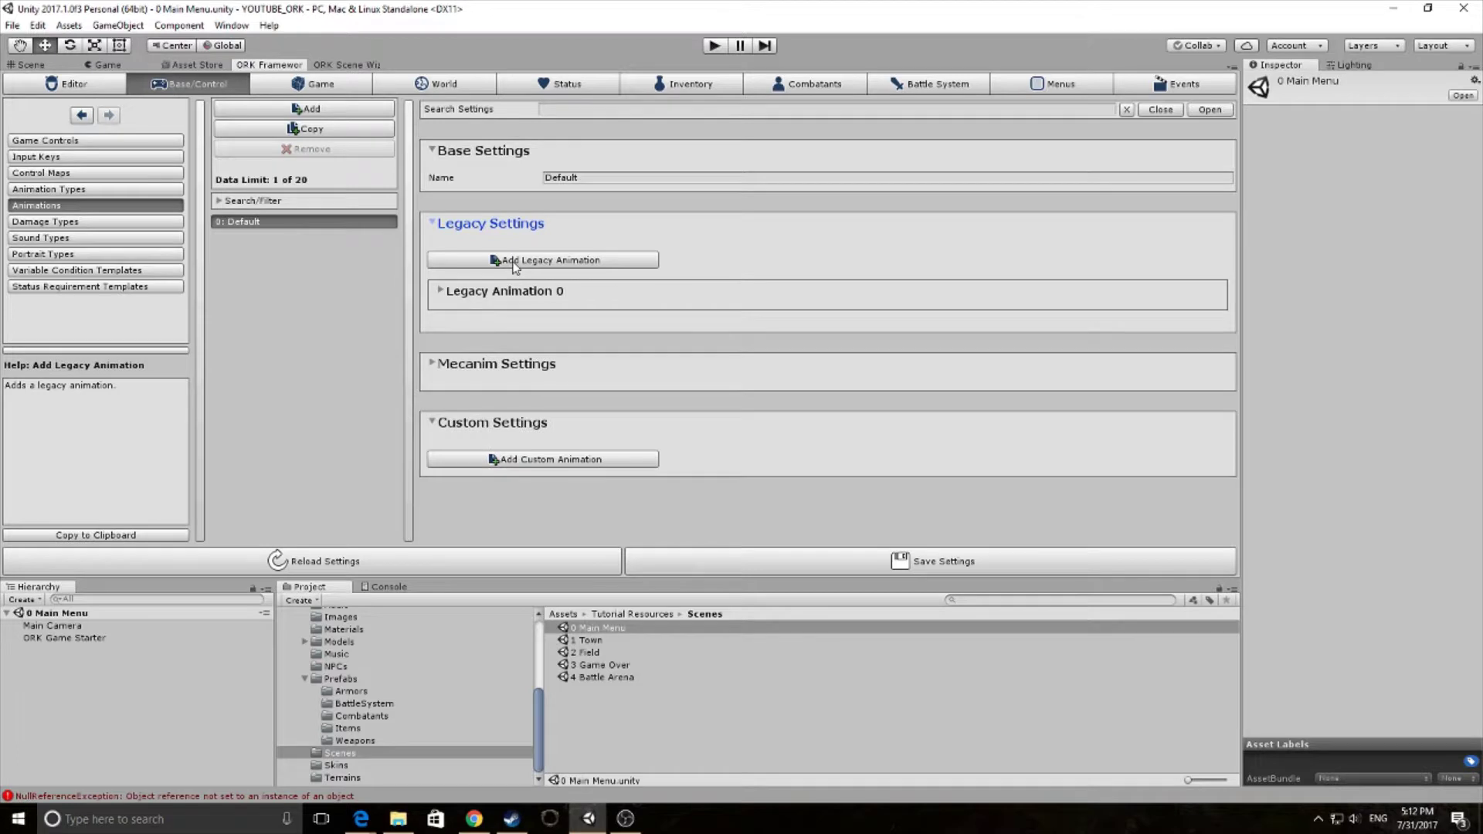
pyautogui.click(514, 262)
pyautogui.click(514, 263)
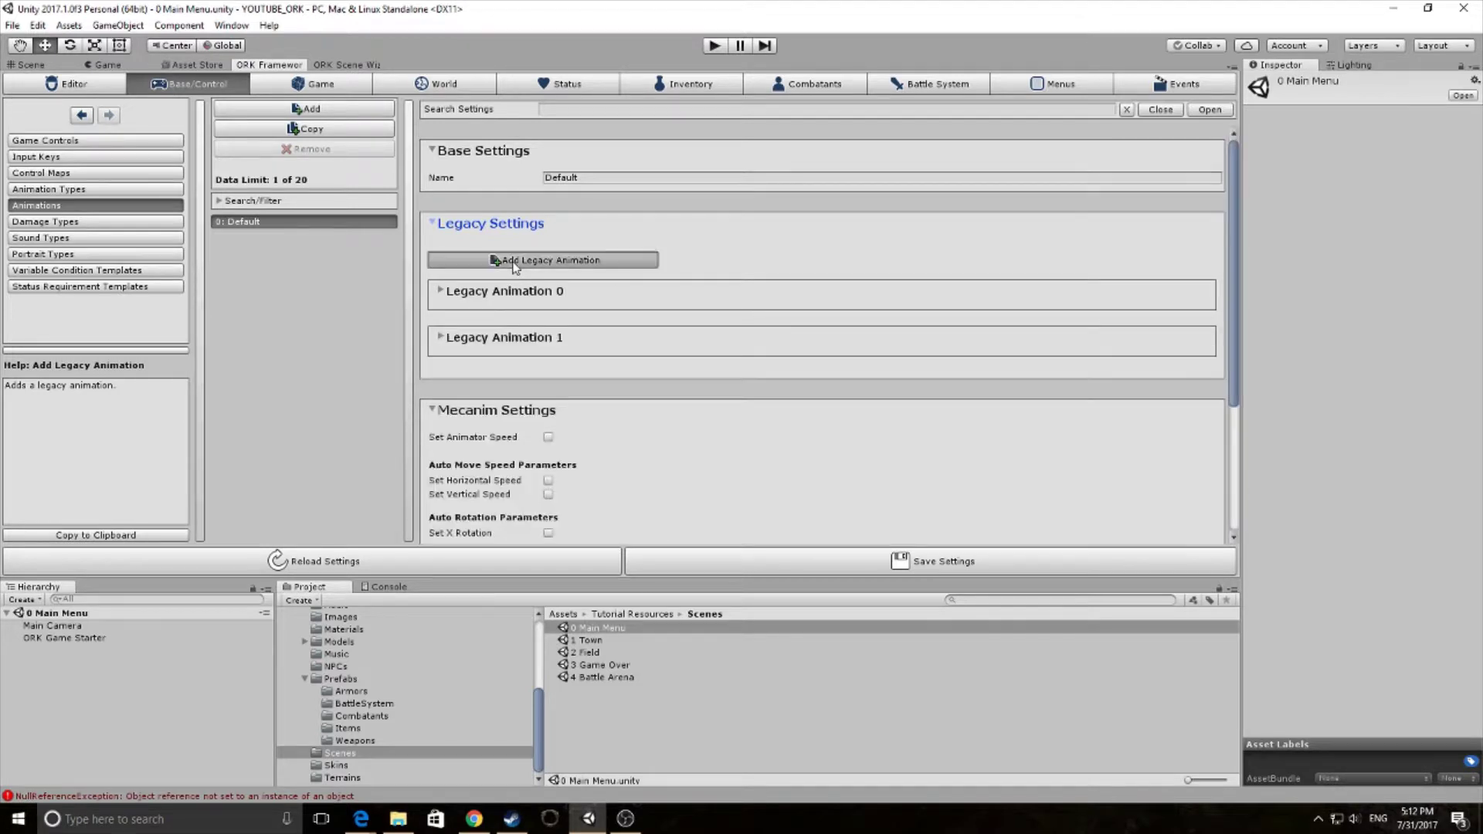
# Give the Idle-type Legacy Animation 0 the clip name idle and set its animation layer to -1.
pyautogui.click(444, 294)
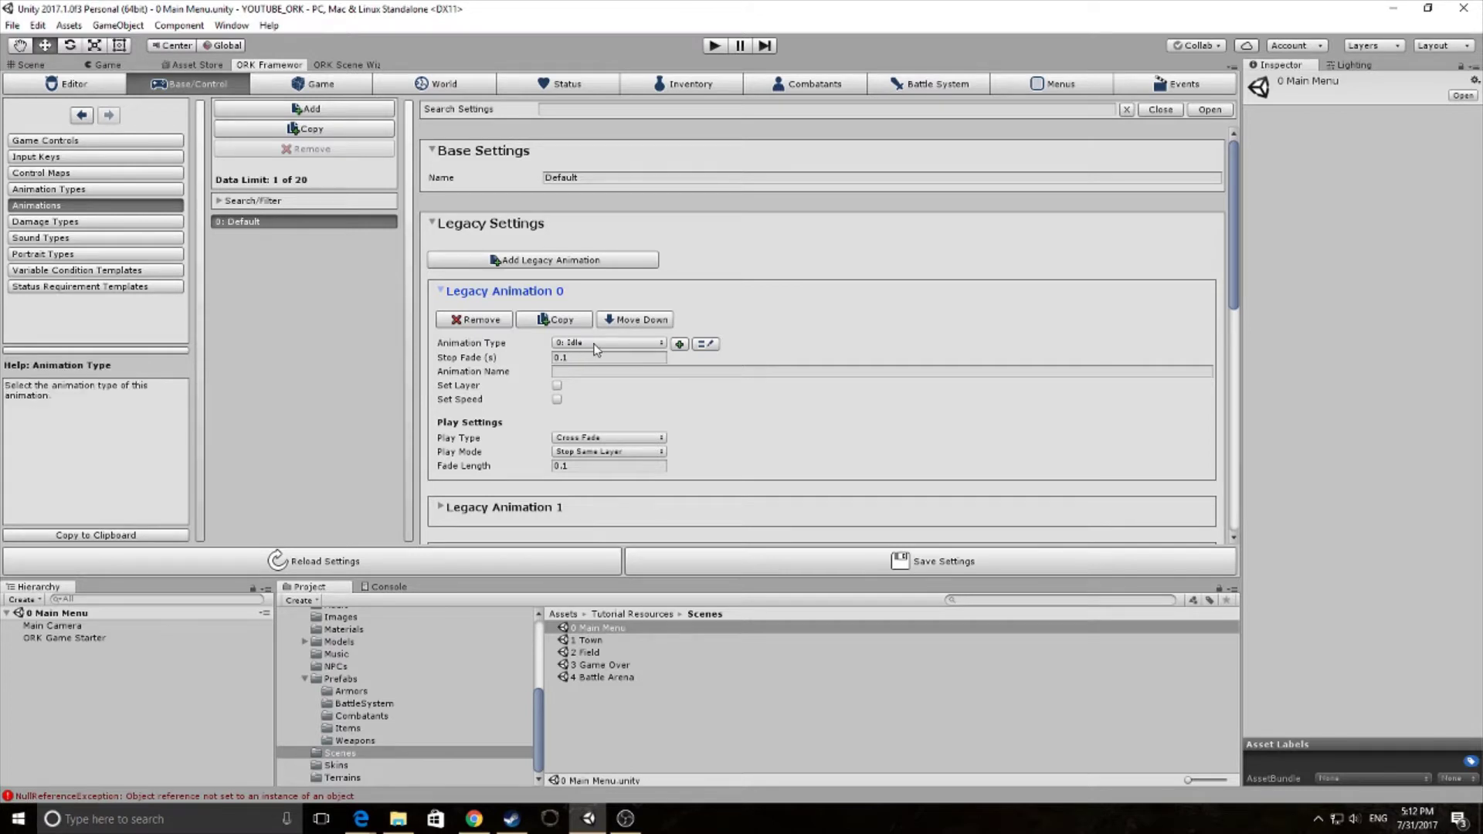
pyautogui.click(584, 372)
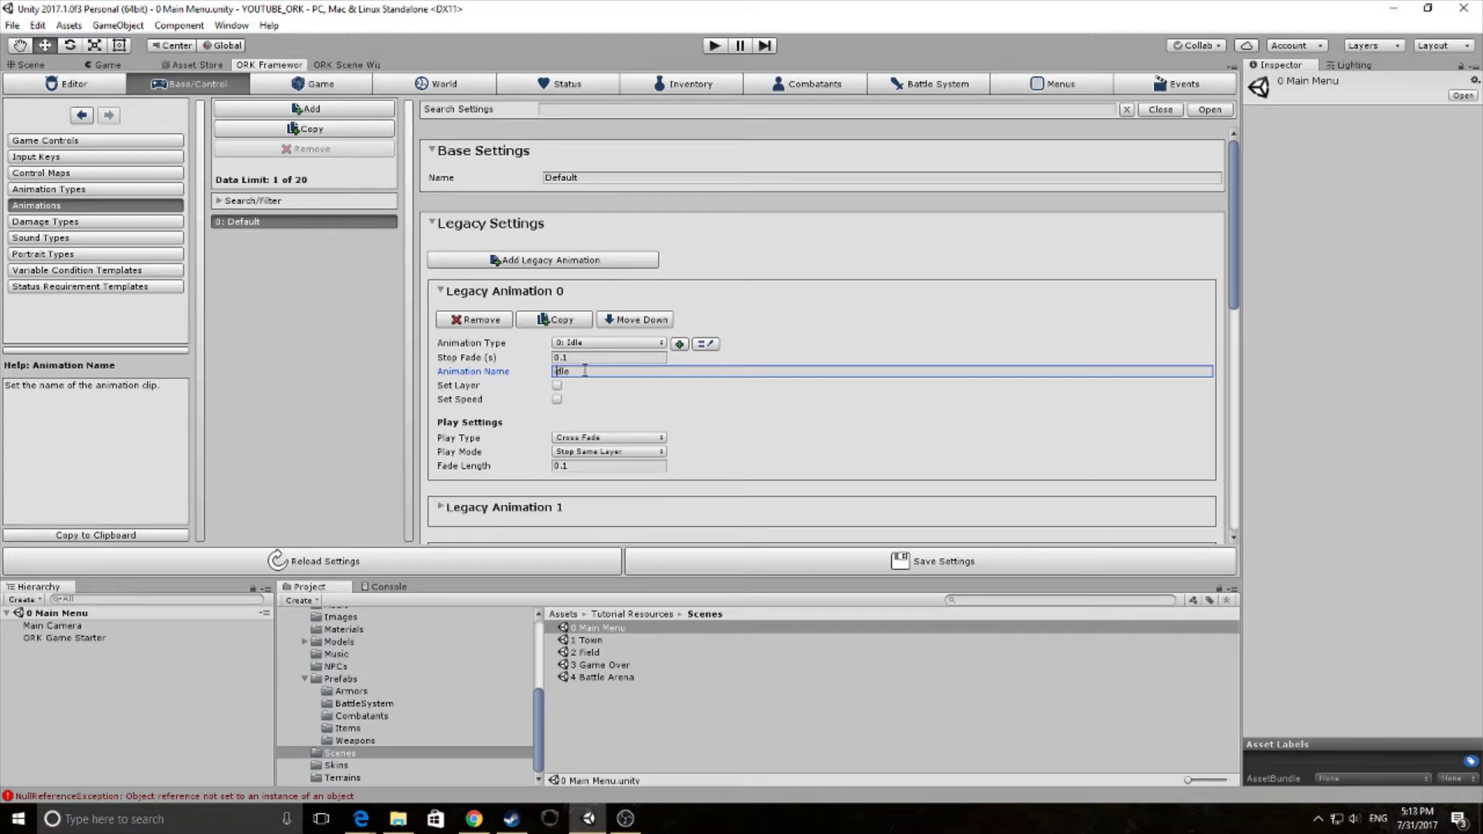
pyautogui.hotkey('ctrl', 'a')
pyautogui.write('idle')
pyautogui.press('Tab')
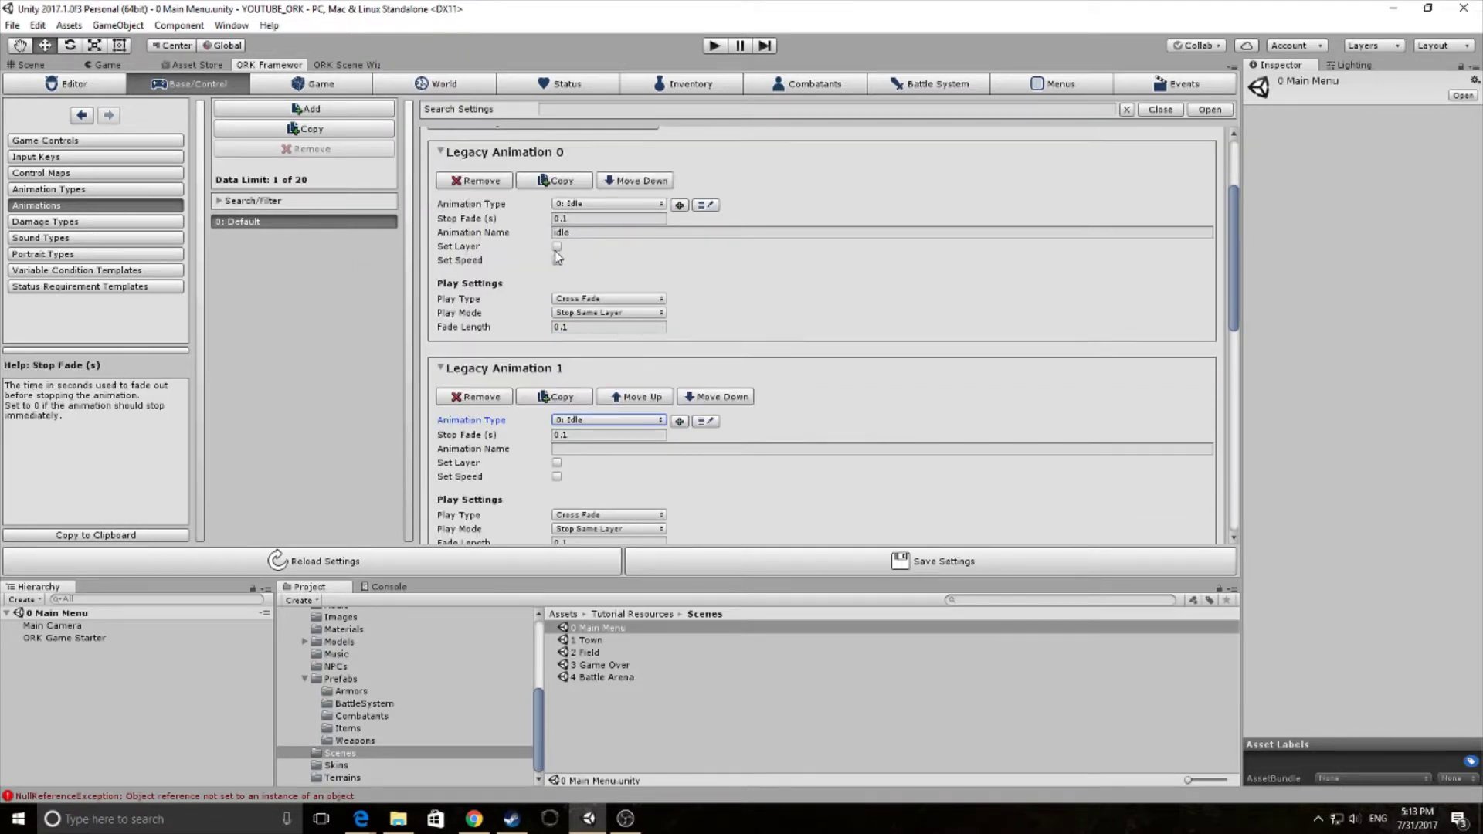
pyautogui.click(557, 248)
pyautogui.click(571, 260)
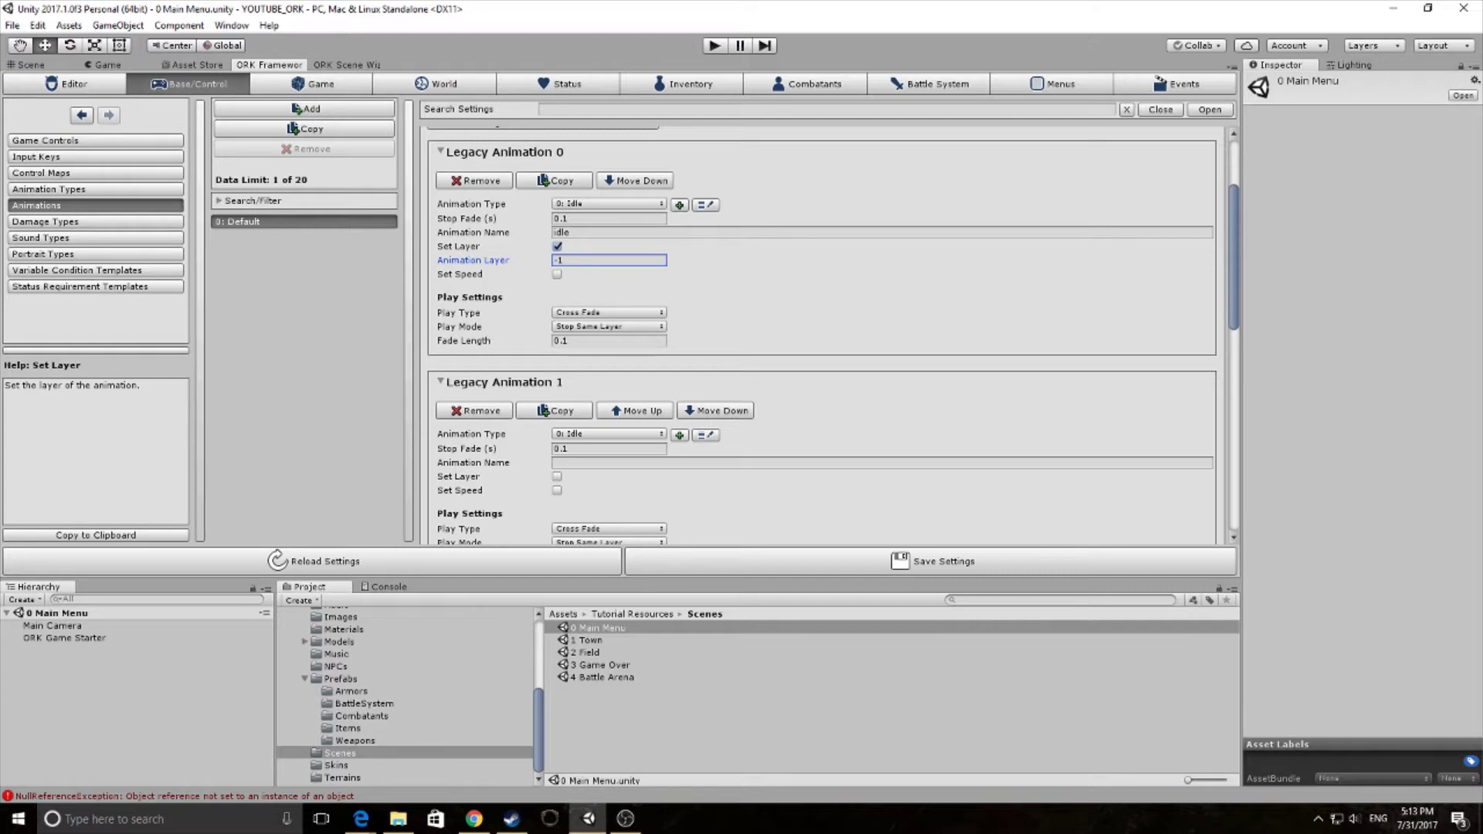
# Set Legacy Animation 1 to the Walk animation type with the clip name walk.
pyautogui.scroll(-2, 591, 406)
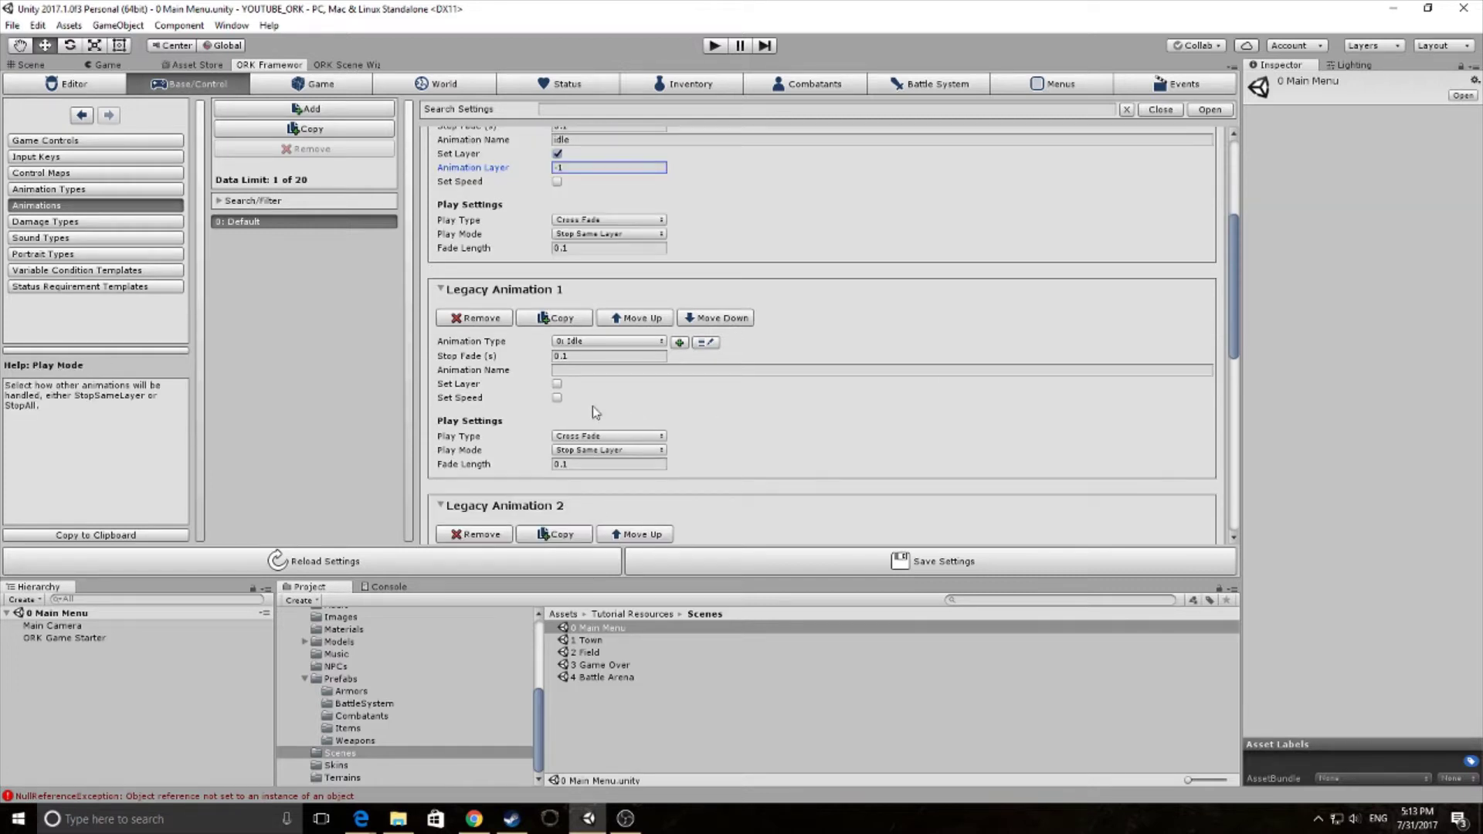
pyautogui.click(609, 341)
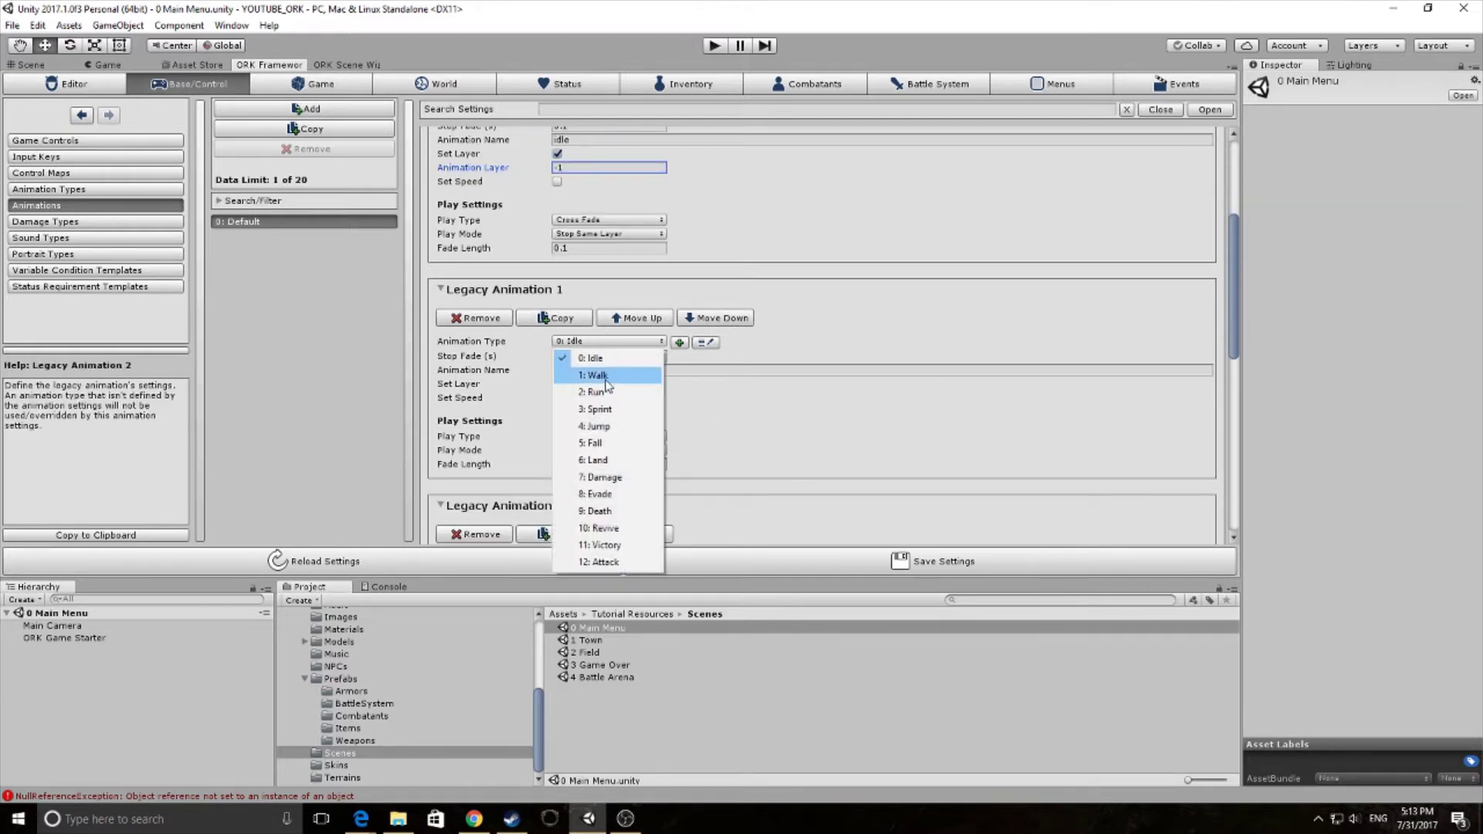
pyautogui.click(604, 372)
pyautogui.click(603, 369)
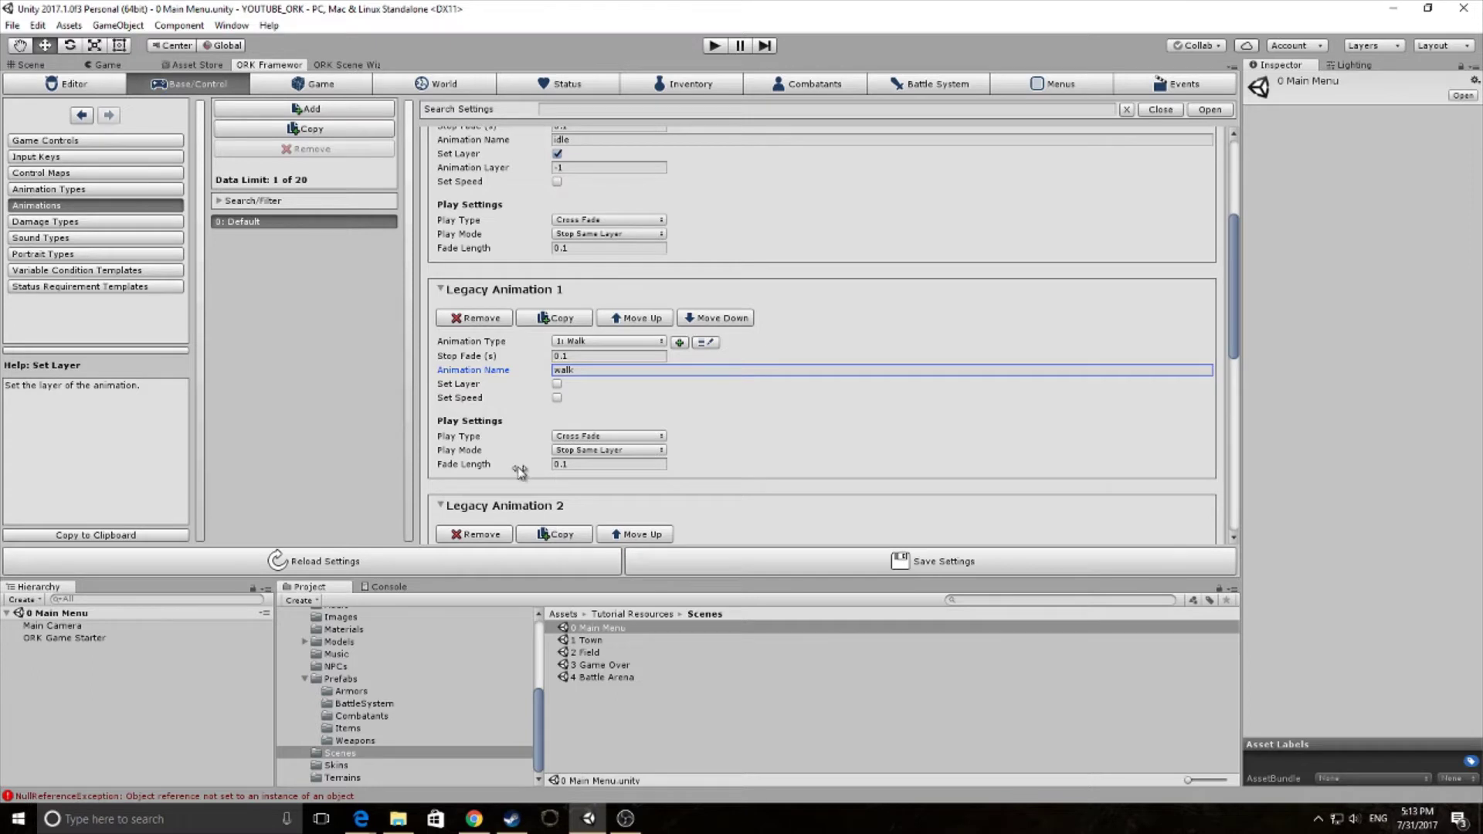
# Set Legacy Animation 2 to the Run animation type with the clip name run.
pyautogui.scroll(-4, 518, 468)
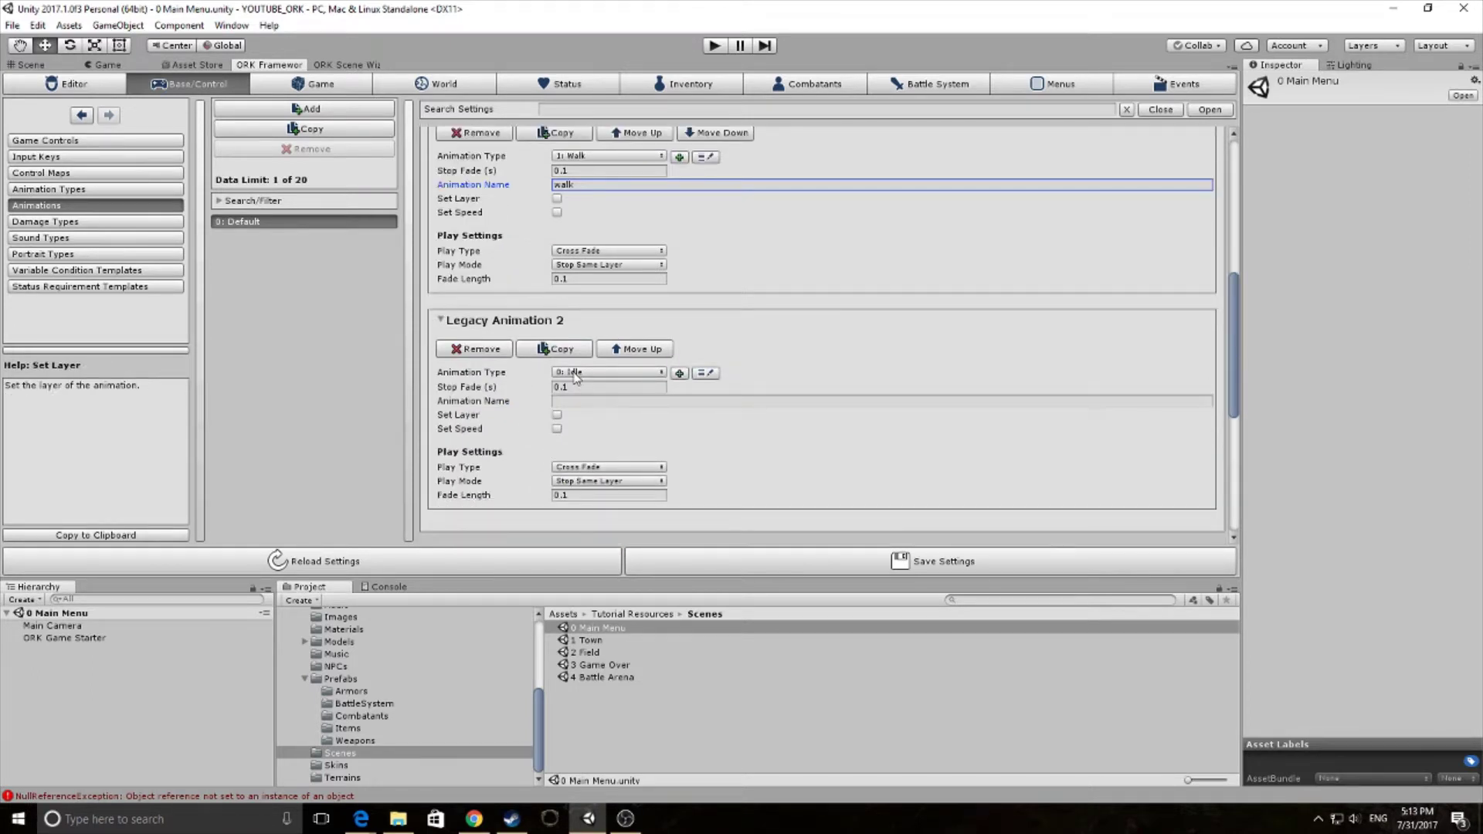
pyautogui.click(576, 376)
pyautogui.click(588, 424)
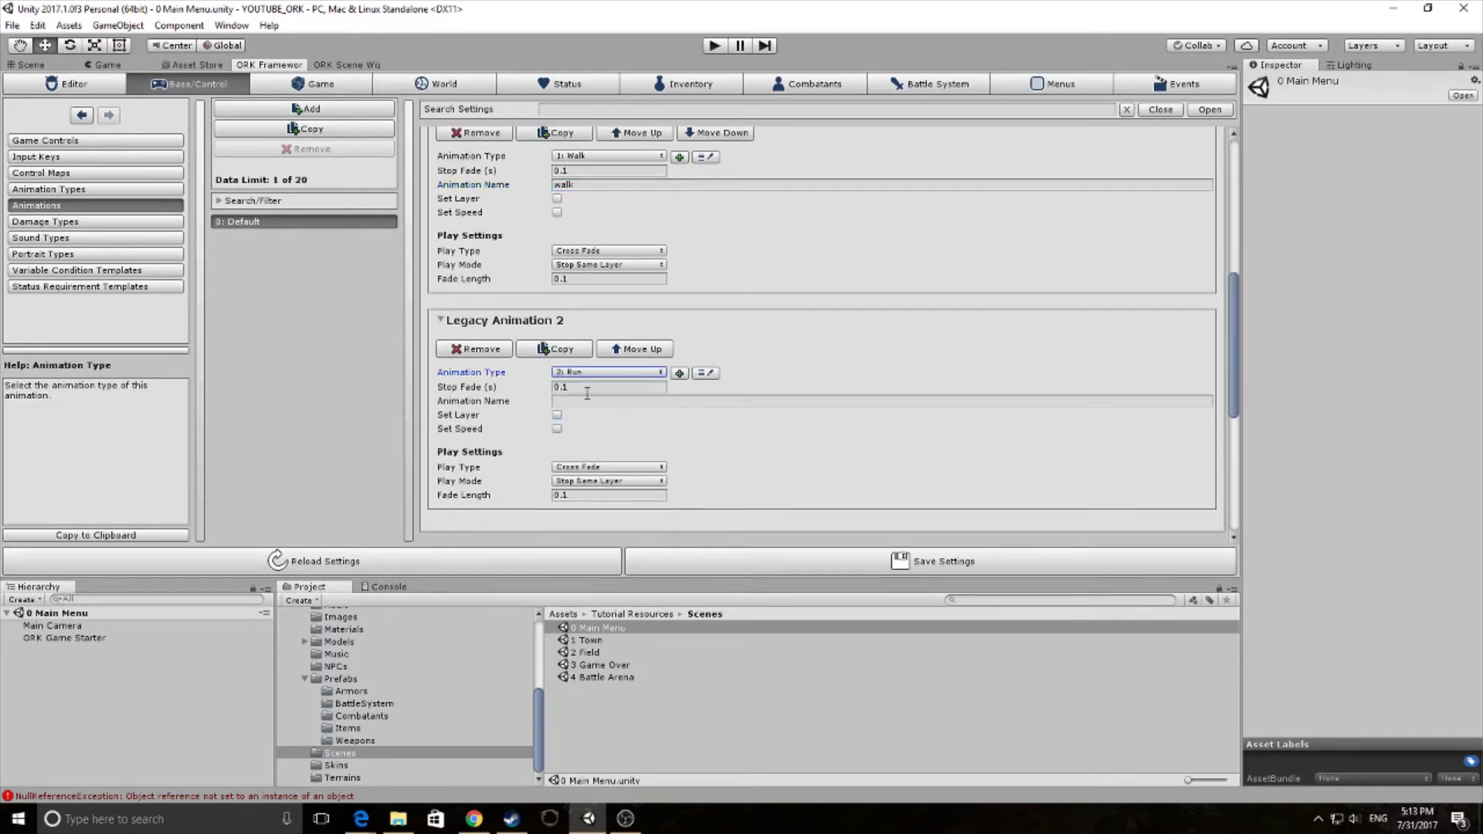
pyautogui.click(587, 401)
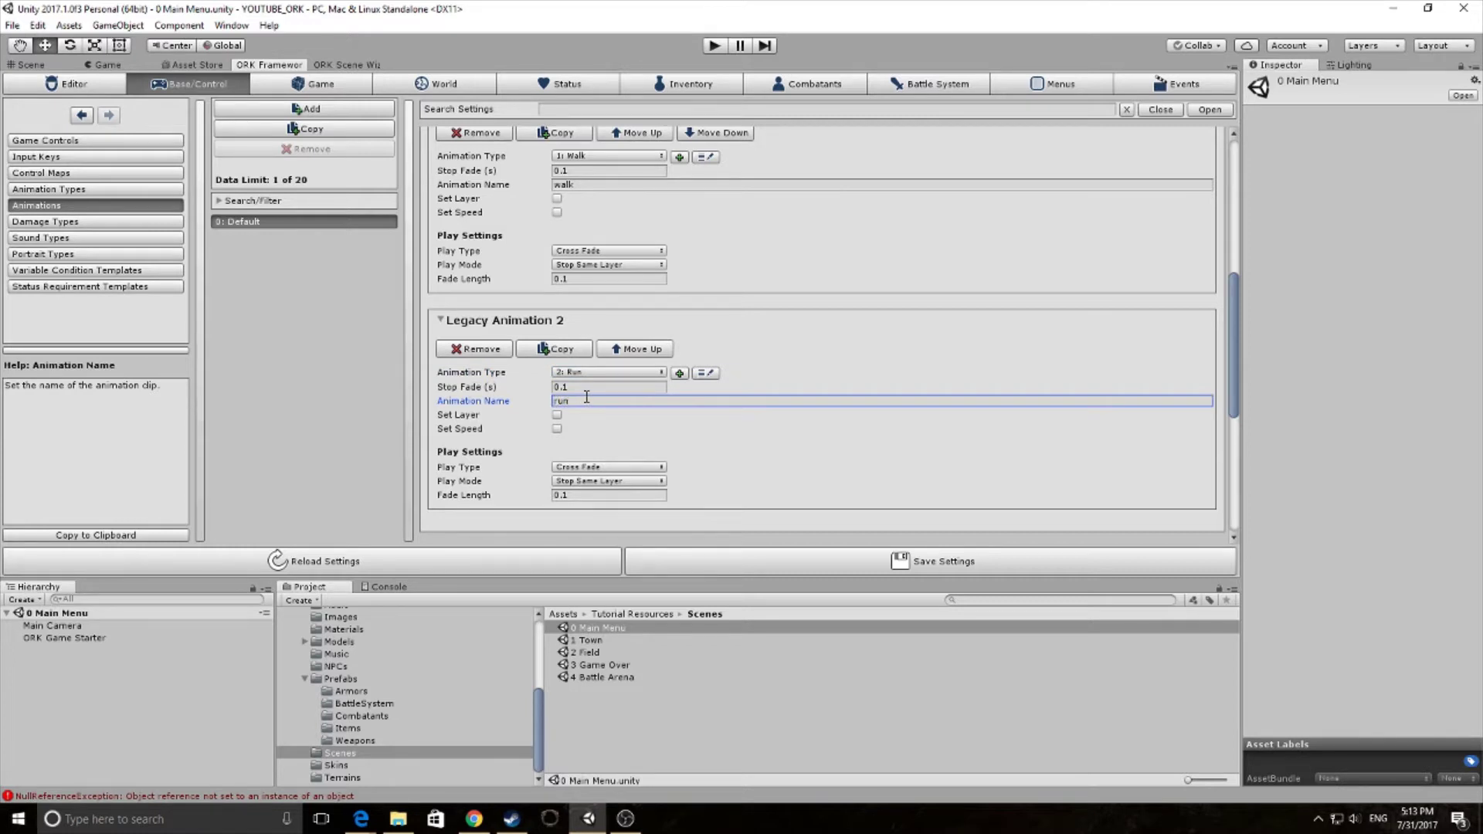
# Enable Set Layer on the run and walk legacy animations and check the layer settings of all three entries.
pyautogui.click(557, 416)
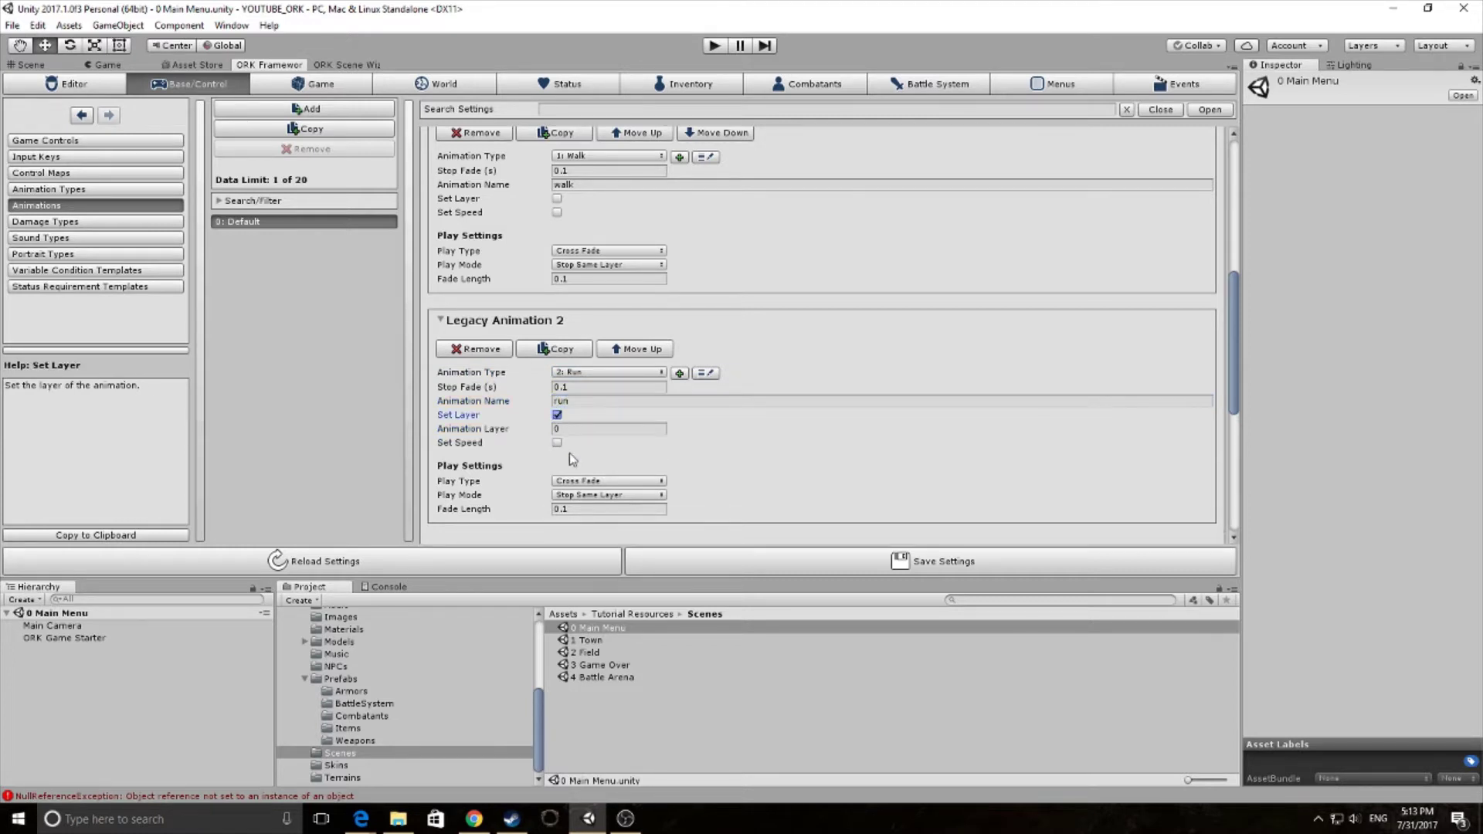
pyautogui.click(557, 199)
pyautogui.scroll(2, 568, 359)
pyautogui.scroll(6, 603, 253)
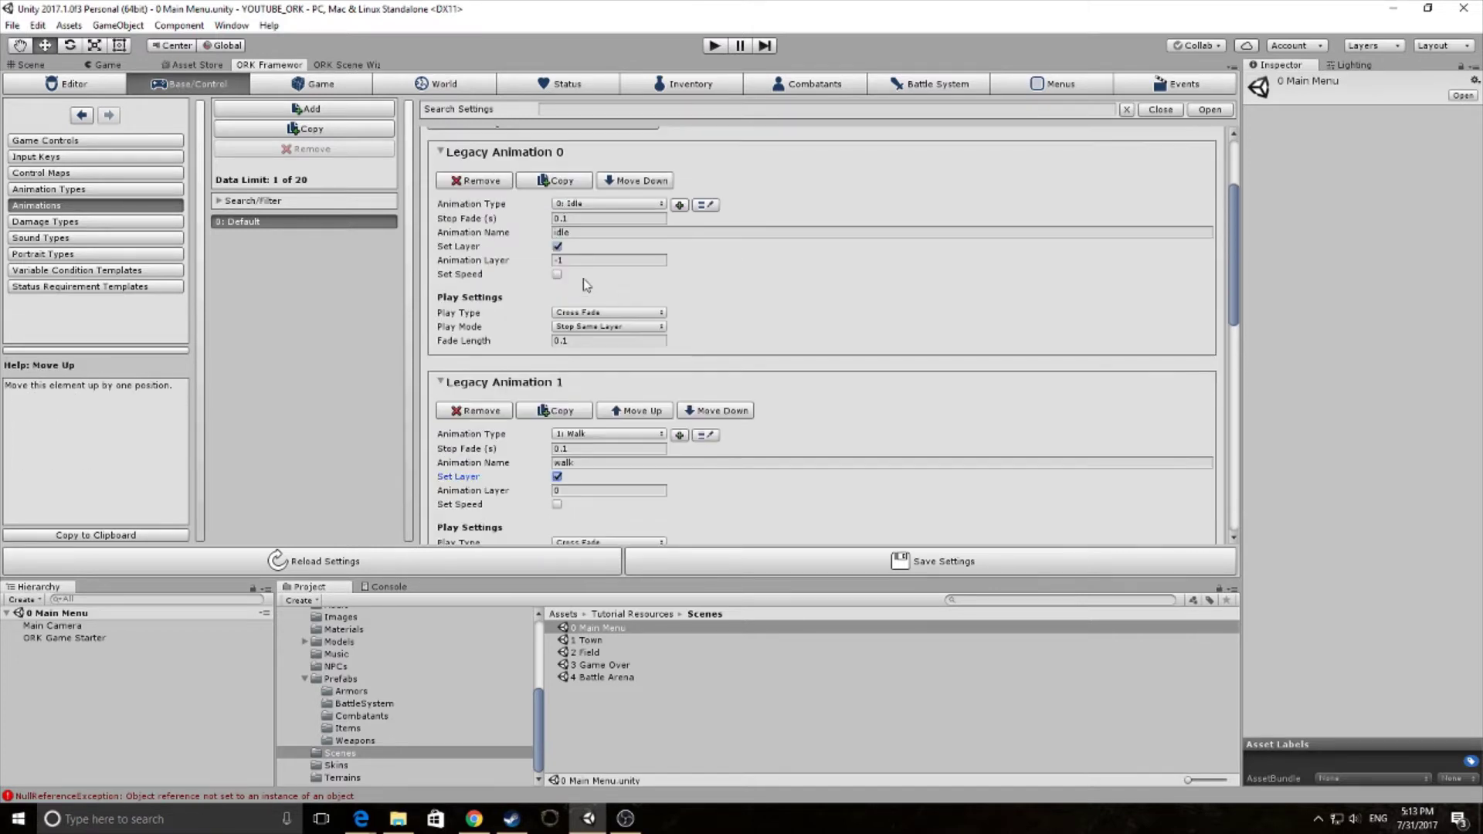
pyautogui.scroll(-6, 565, 257)
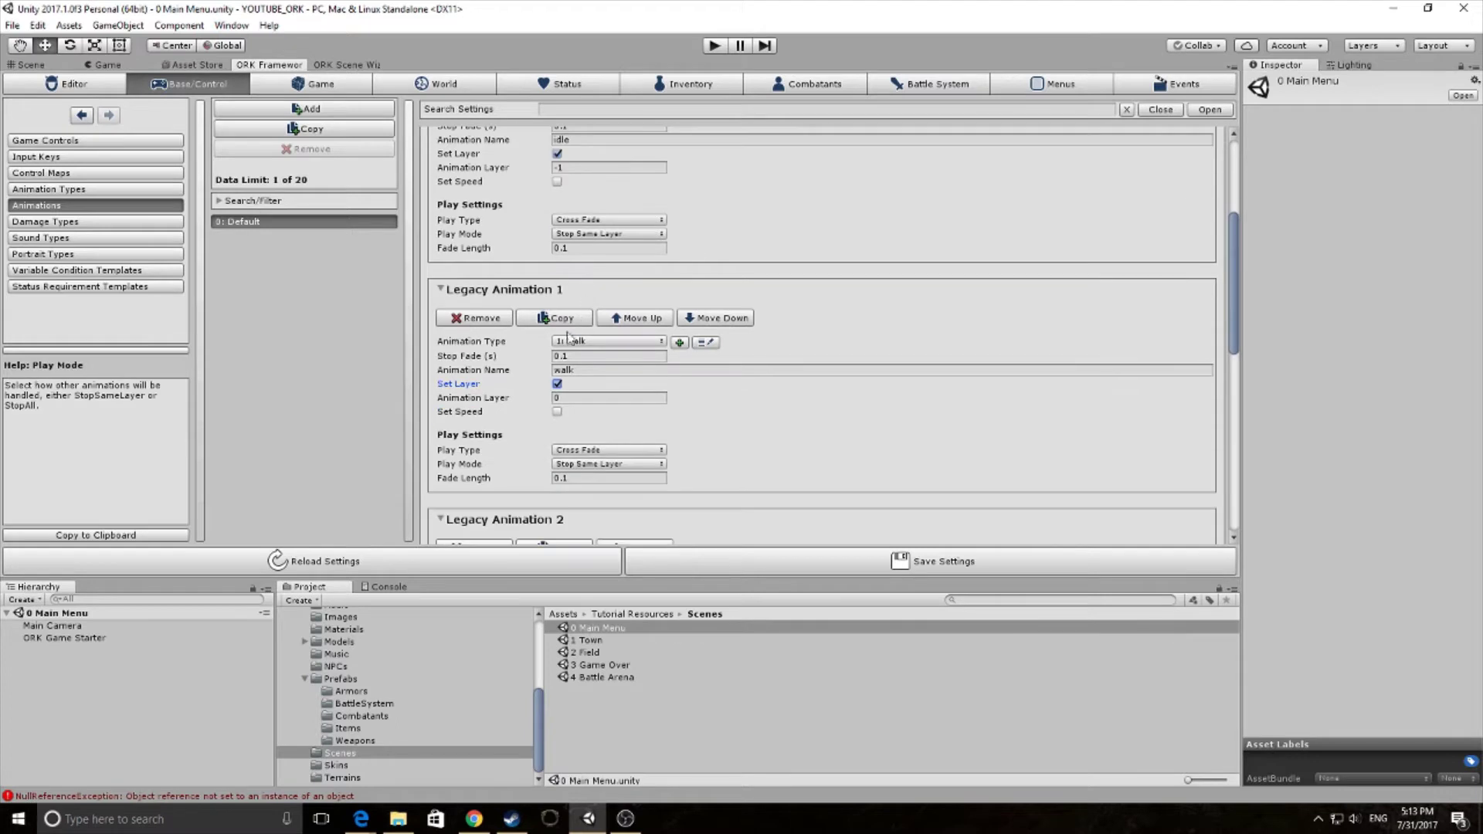
pyautogui.scroll(-1, 561, 392)
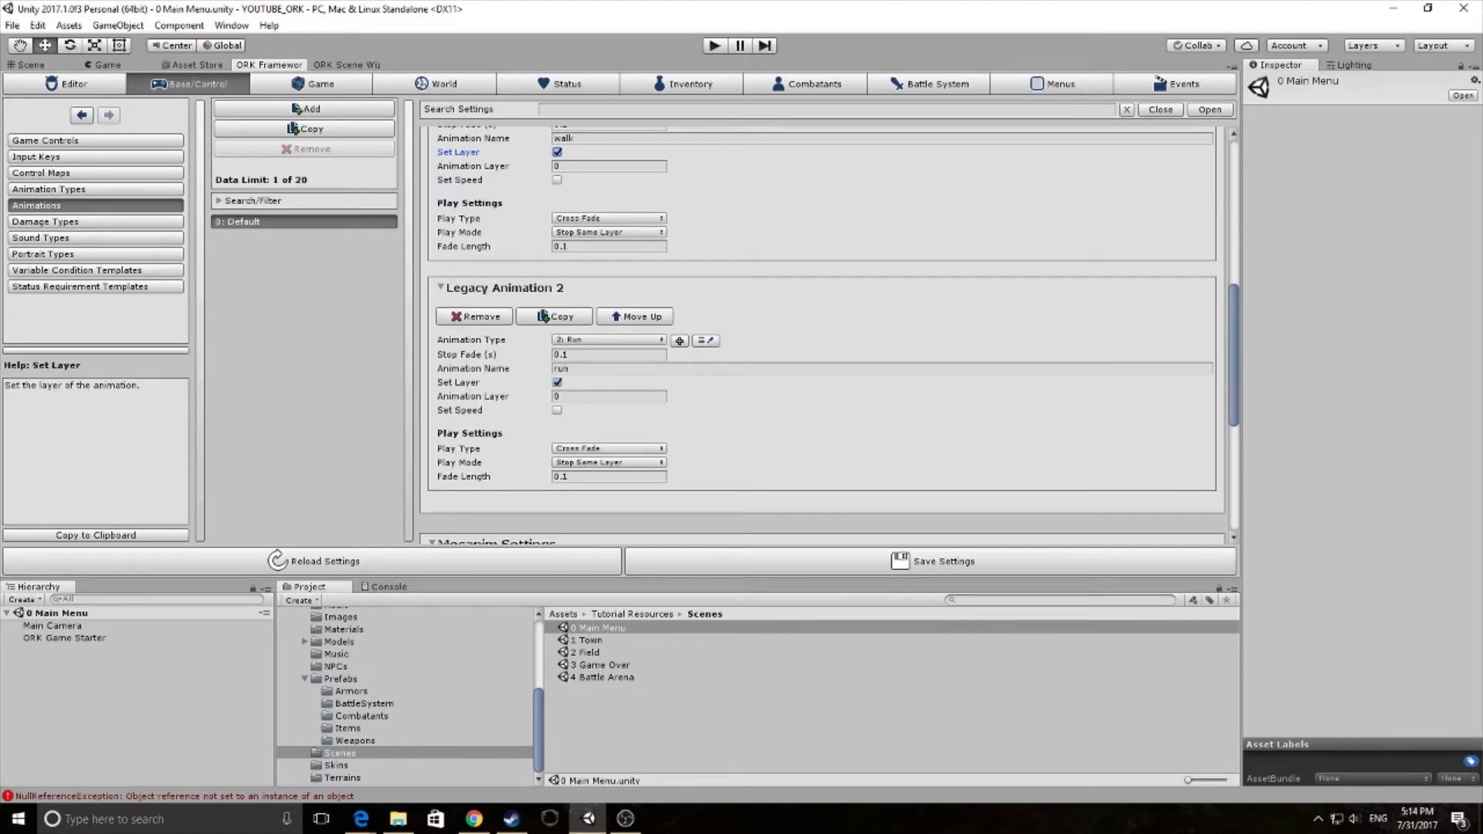
# Save the ORK project settings and open the settings of the Brown Pants combatant.
pyautogui.click(817, 571)
pyautogui.click(808, 570)
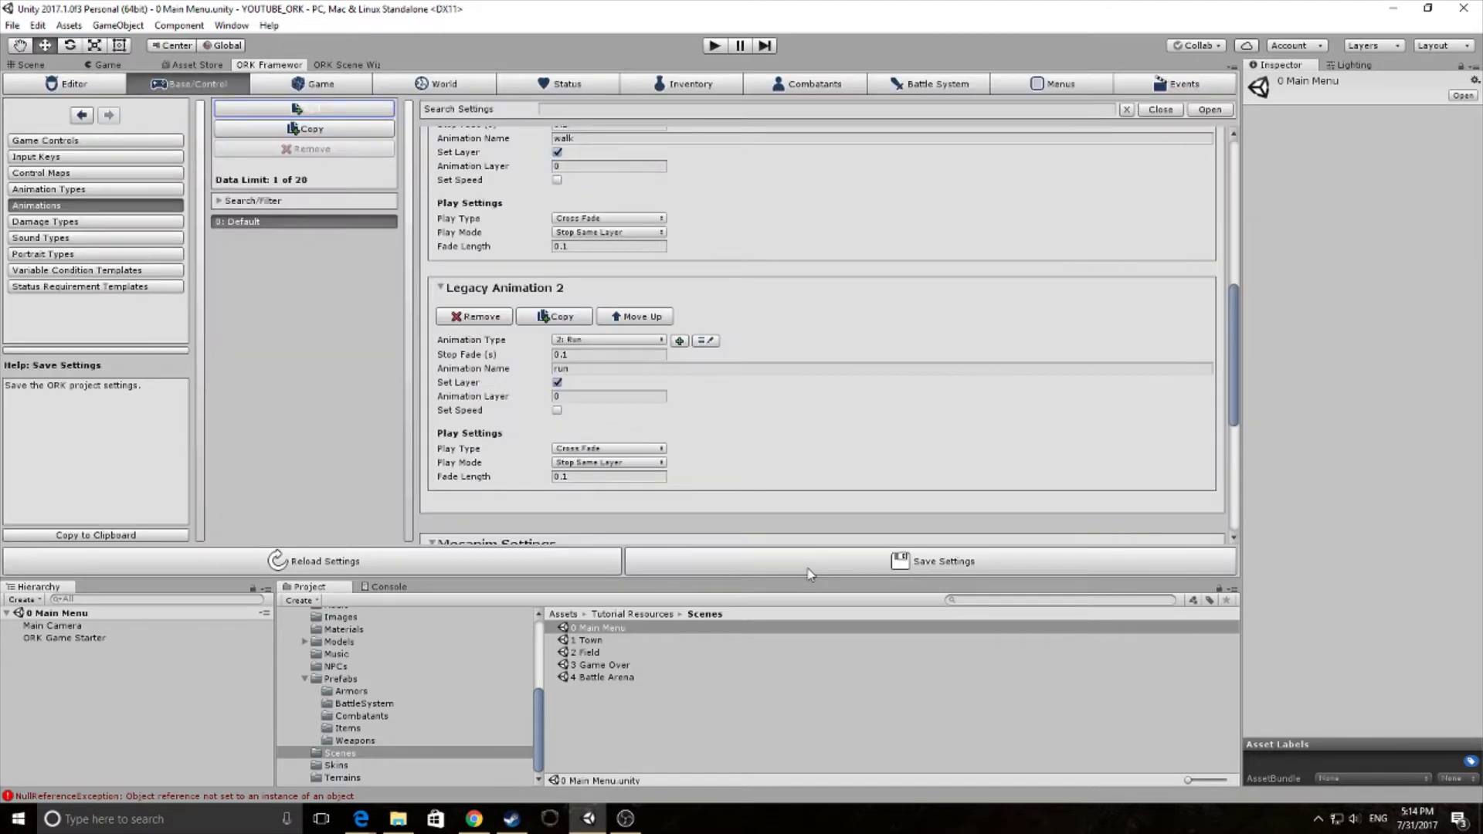
pyautogui.click(776, 86)
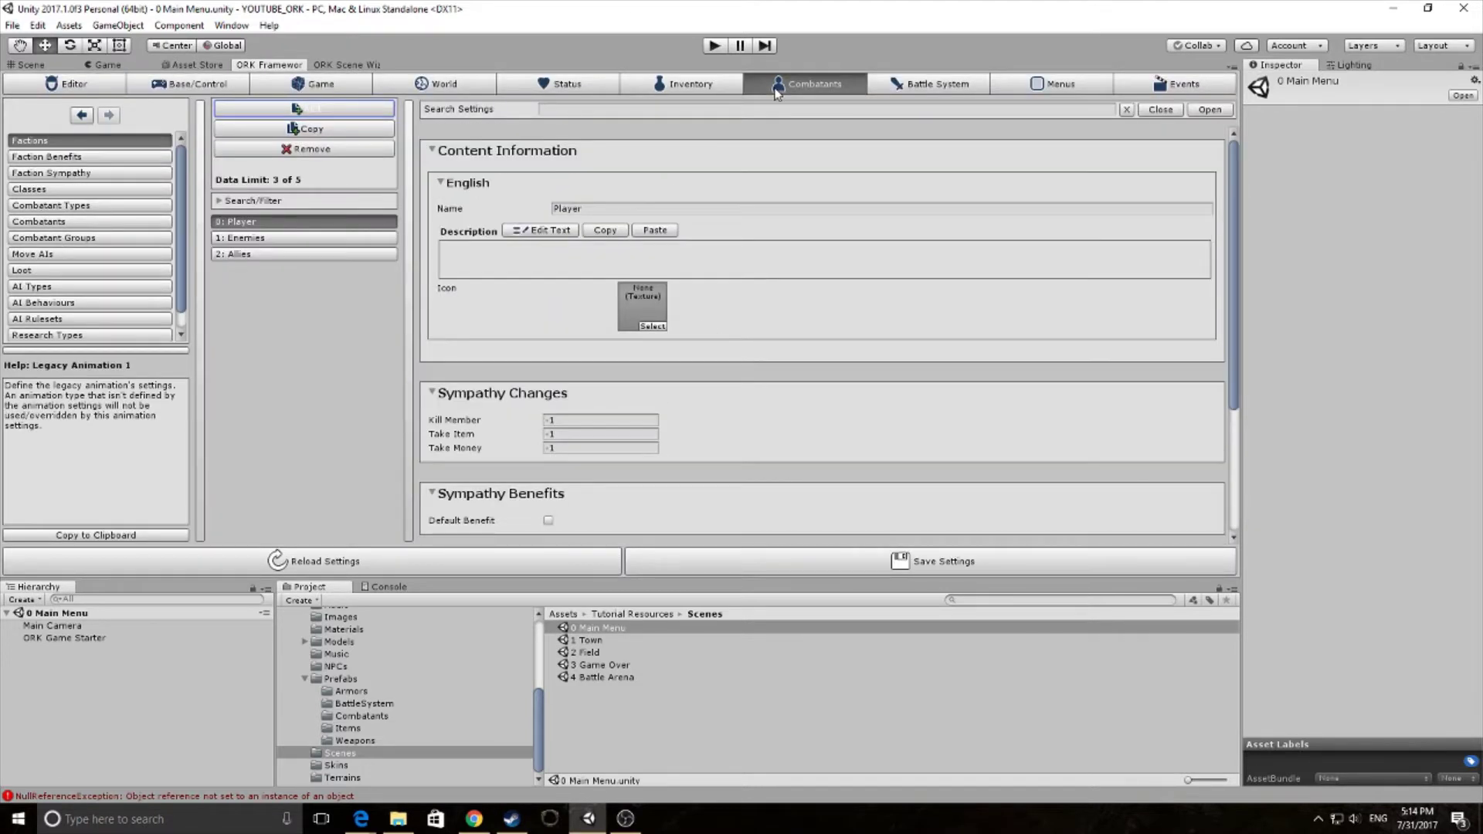
pyautogui.click(58, 222)
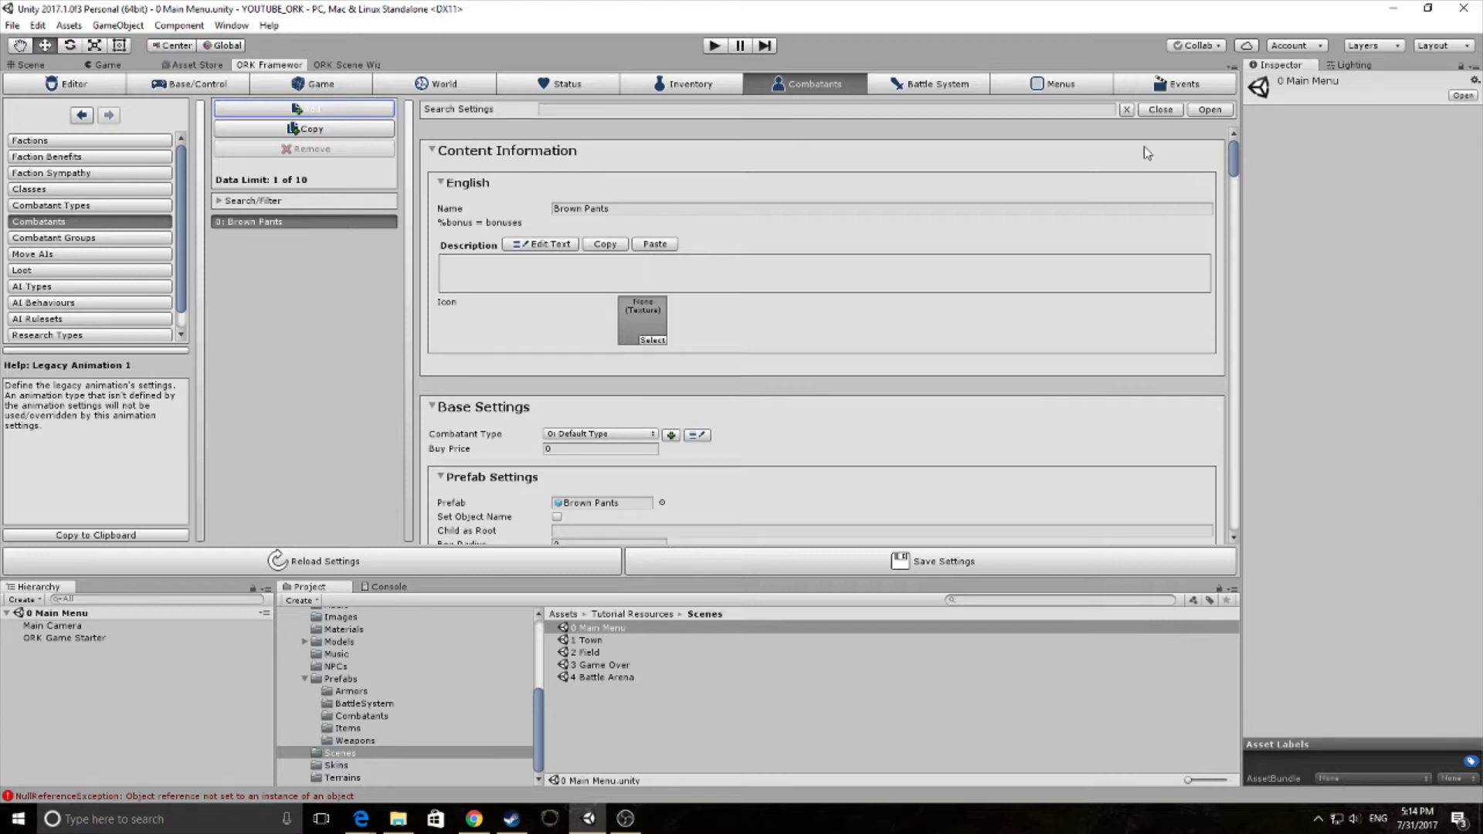
# Collapse all of the combatant's setting sections and expand Animation Settings within Animations & Movement.
pyautogui.click(1159, 110)
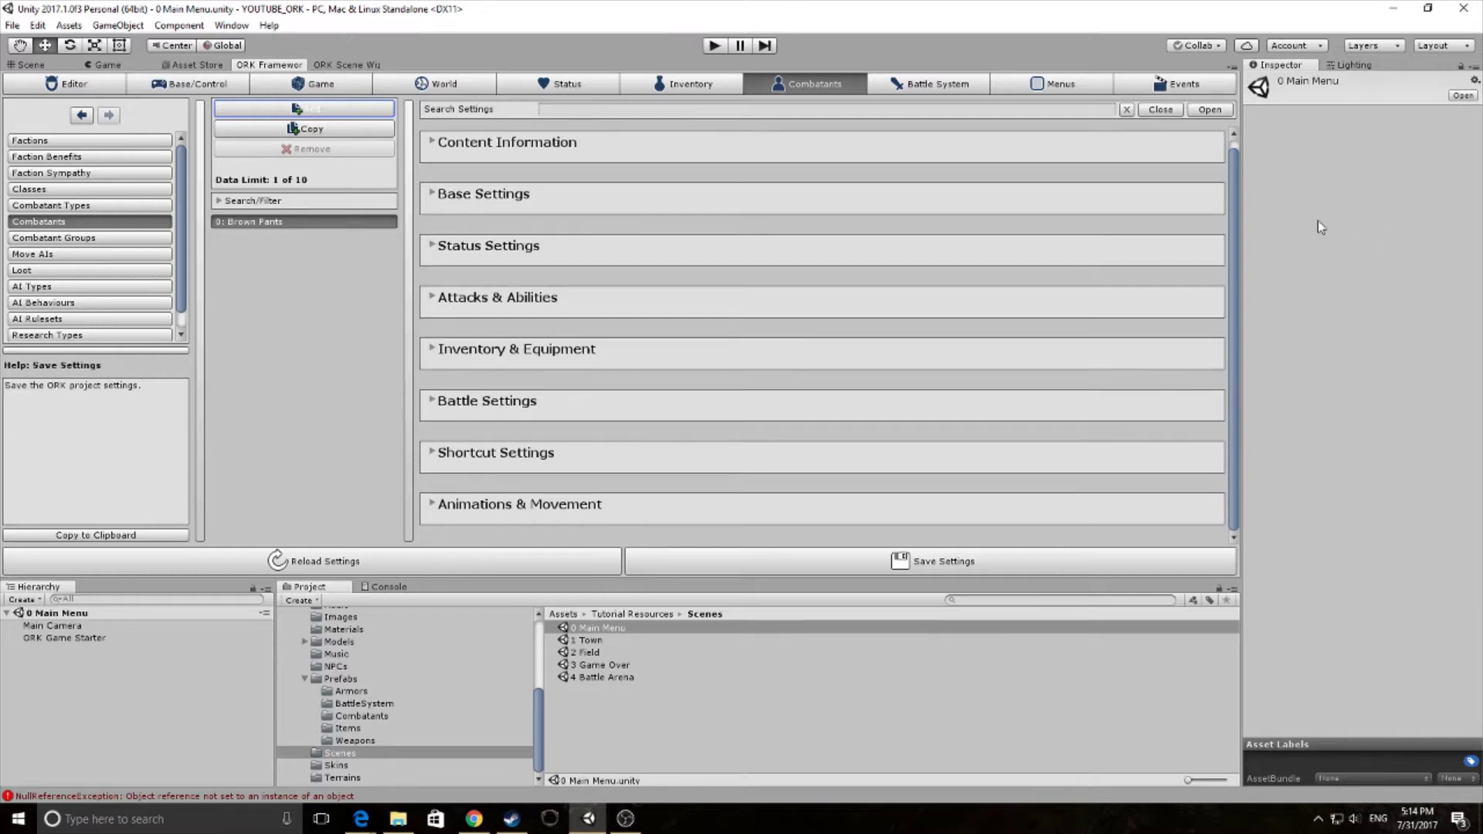
pyautogui.click(1210, 110)
pyautogui.moveTo(1230, 152); pyautogui.dragTo(1245, 341)
pyautogui.click(1160, 109)
pyautogui.click(431, 505)
pyautogui.scroll(-2, 435, 479)
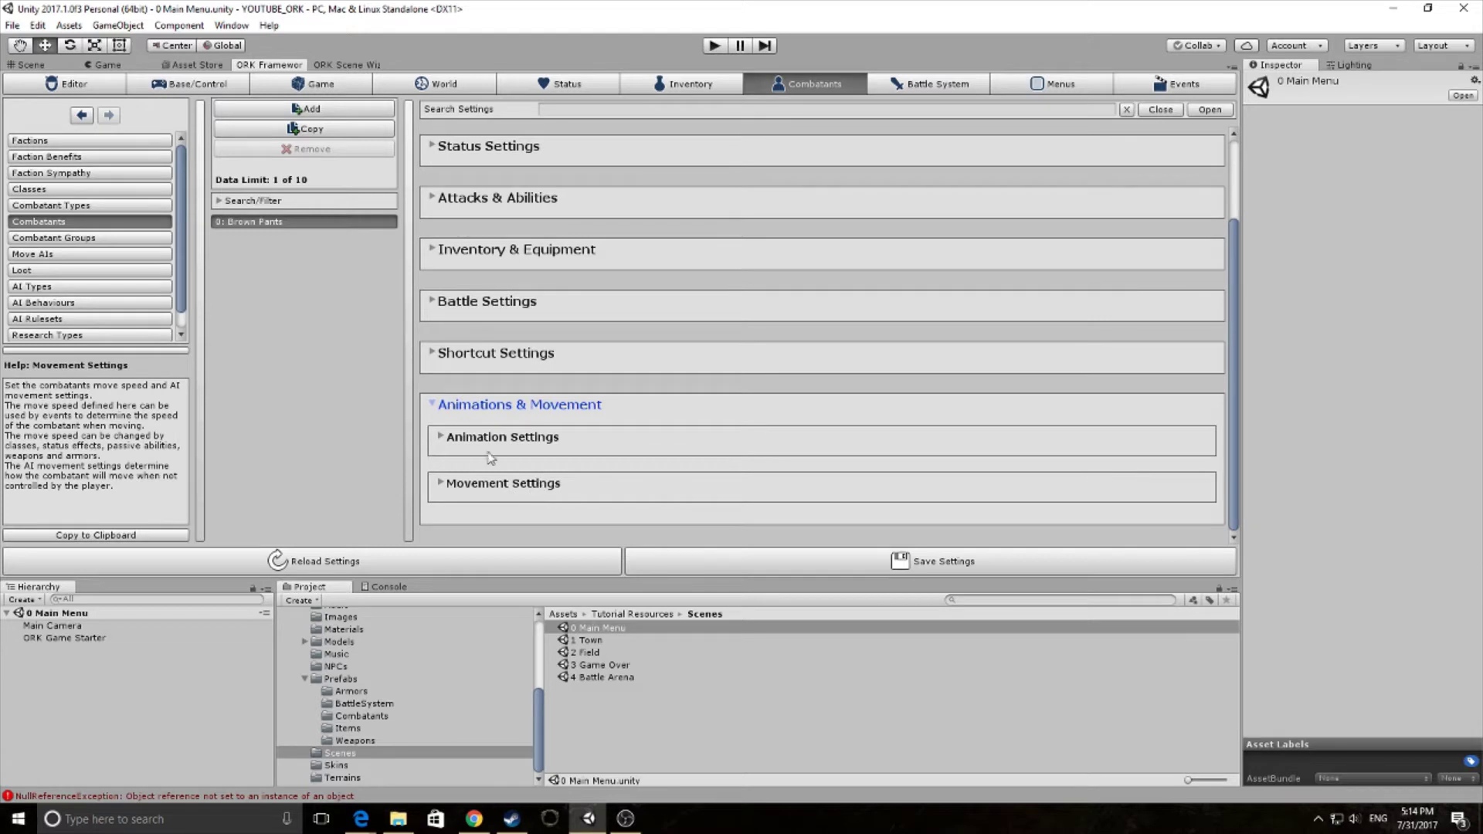
pyautogui.click(442, 437)
# Check the available system types and animation sets, keeping Legacy and Default for the Brown Pants combatant.
pyautogui.click(573, 463)
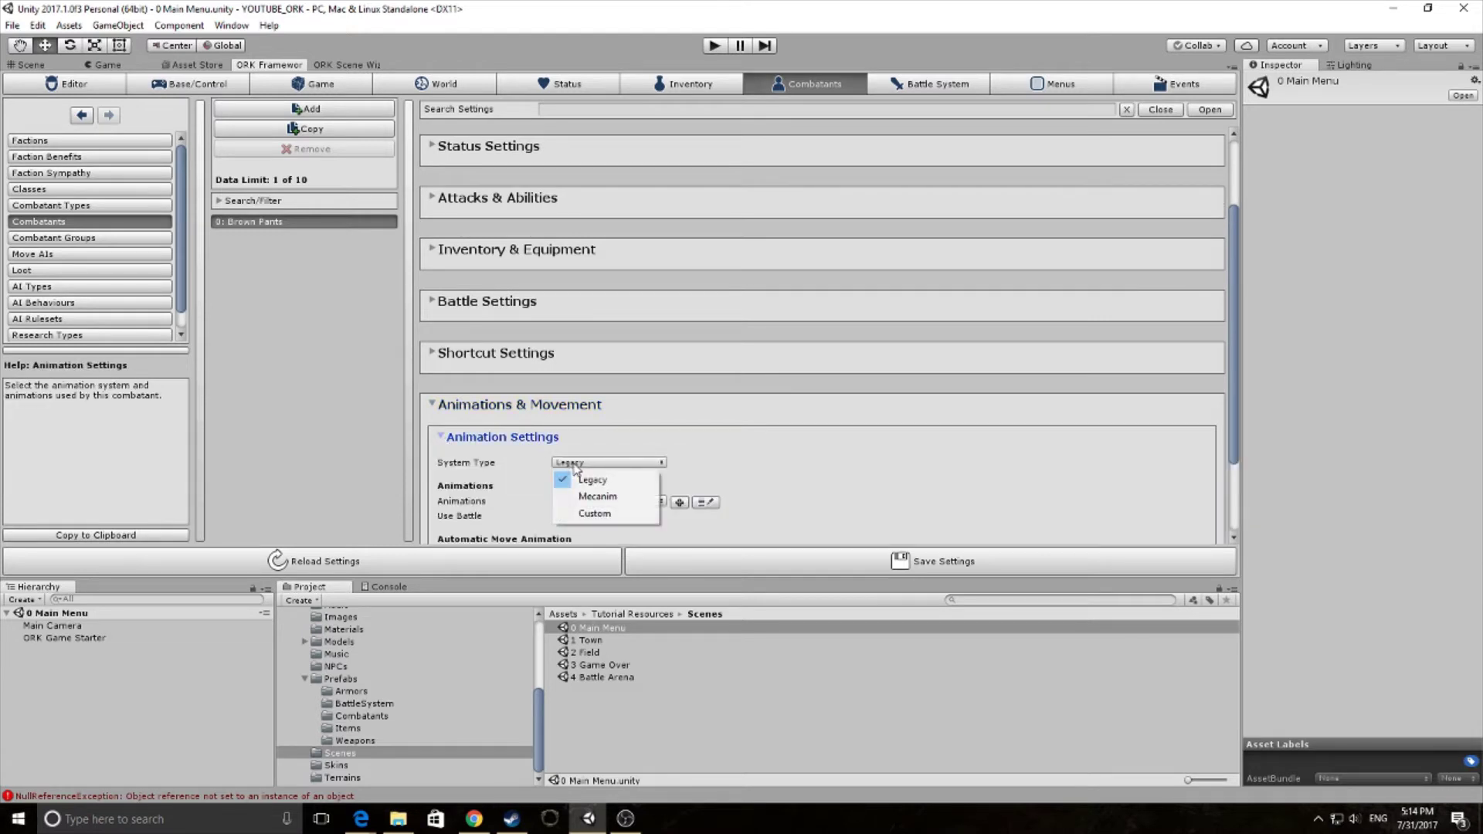
pyautogui.click(761, 477)
pyautogui.click(609, 465)
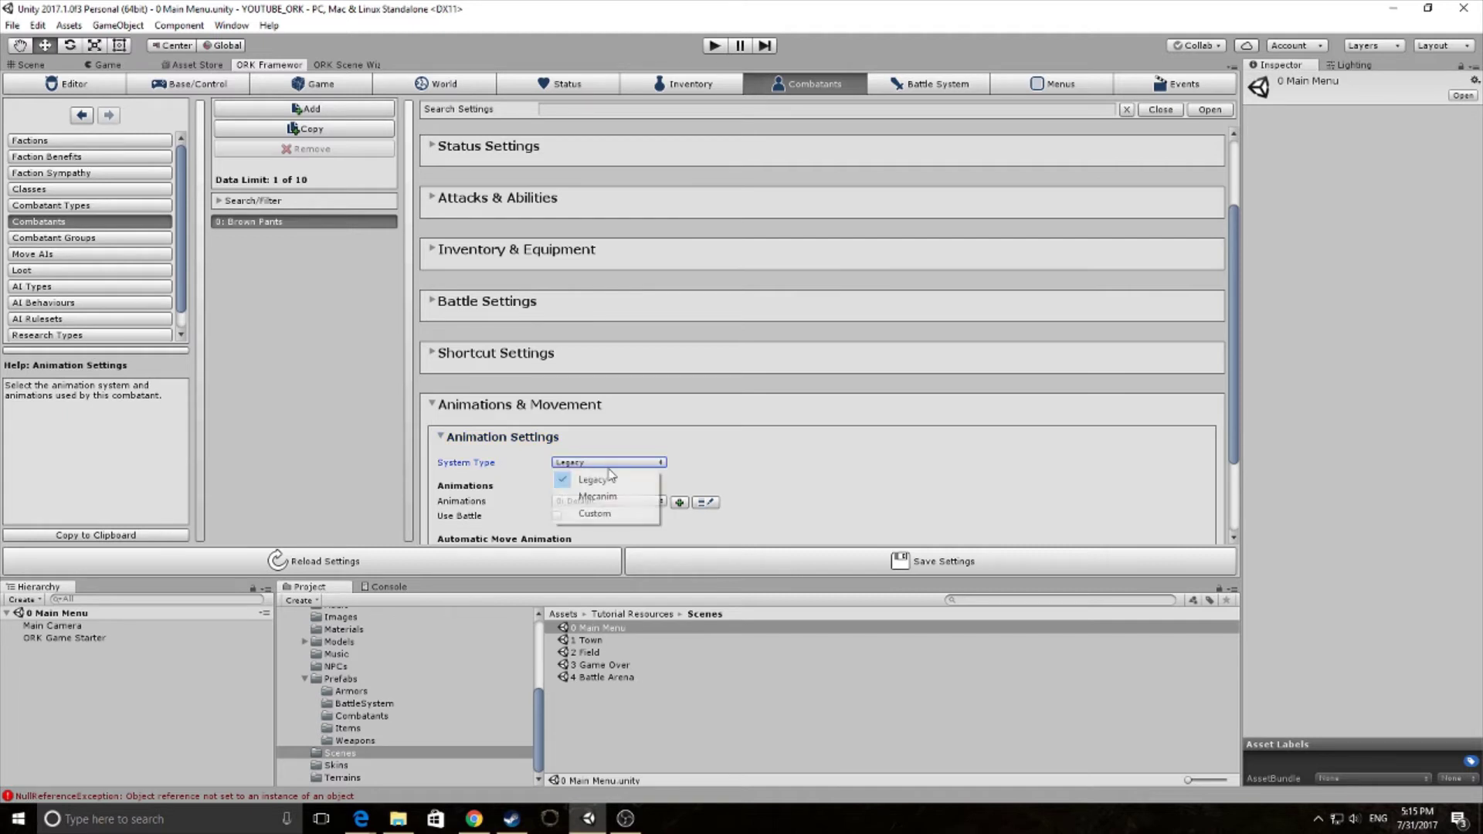
pyautogui.click(697, 460)
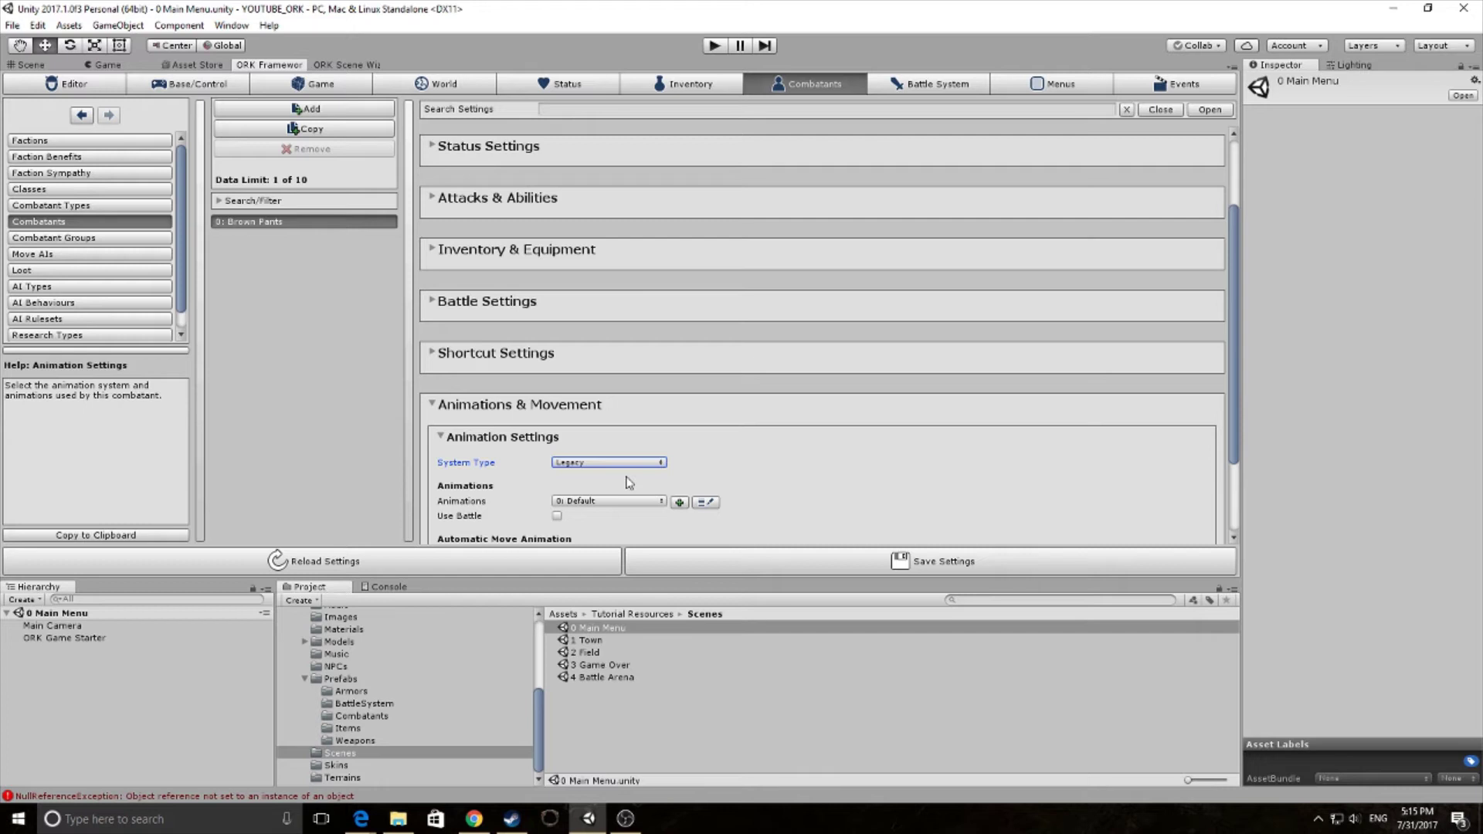
pyautogui.scroll(-3, 634, 489)
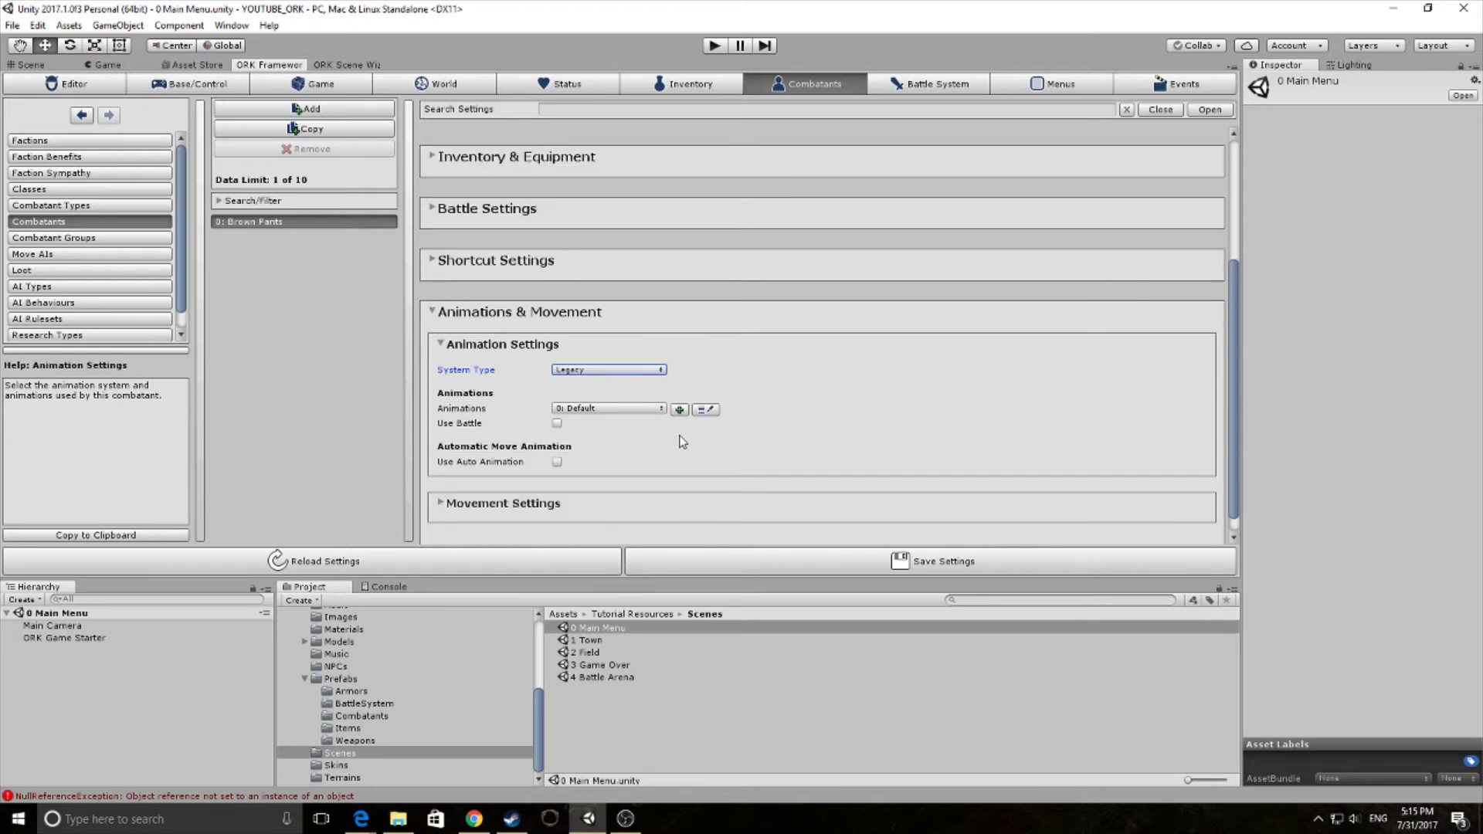
pyautogui.click(589, 409)
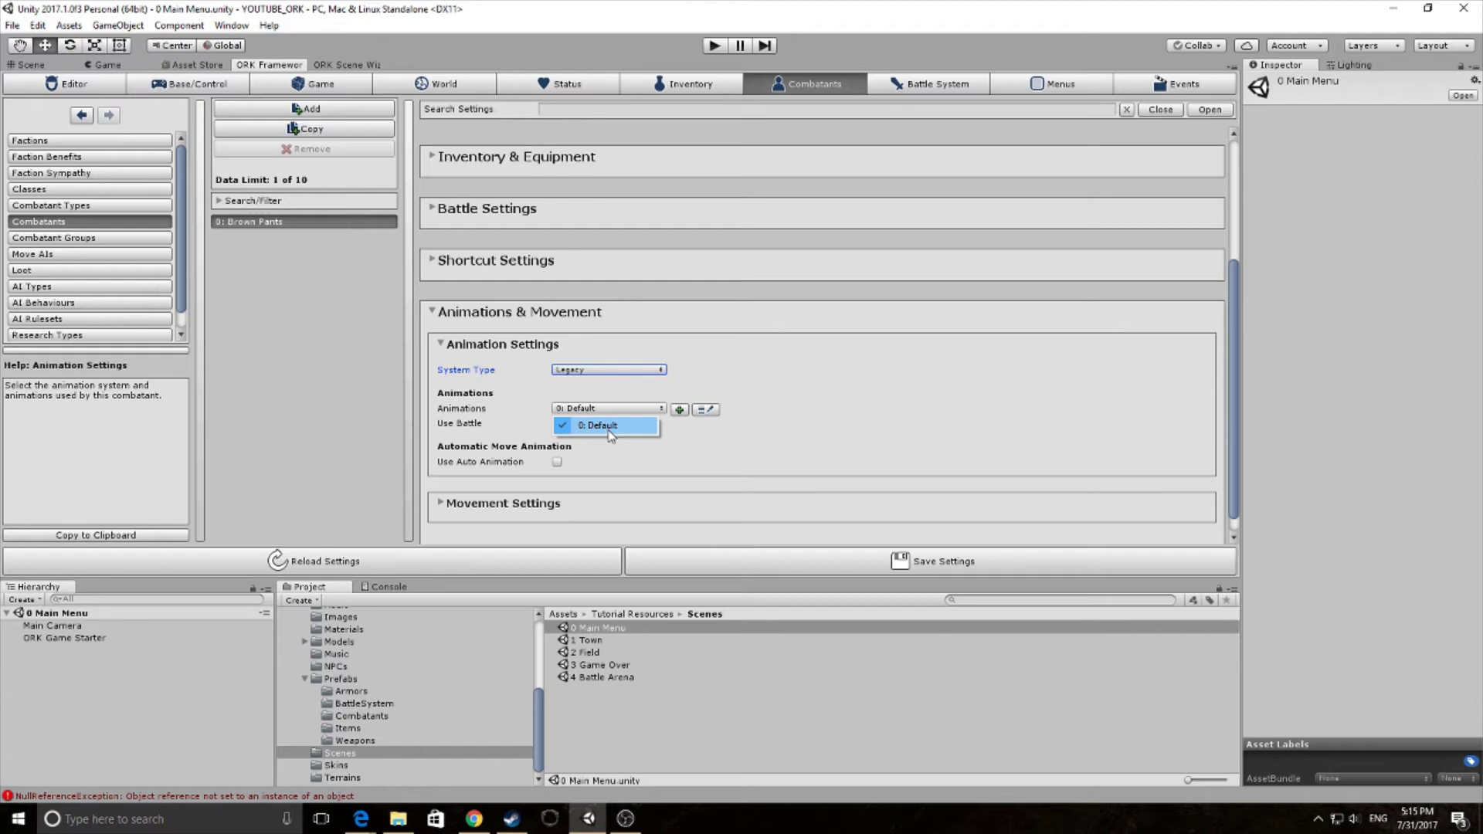
pyautogui.click(116, 233)
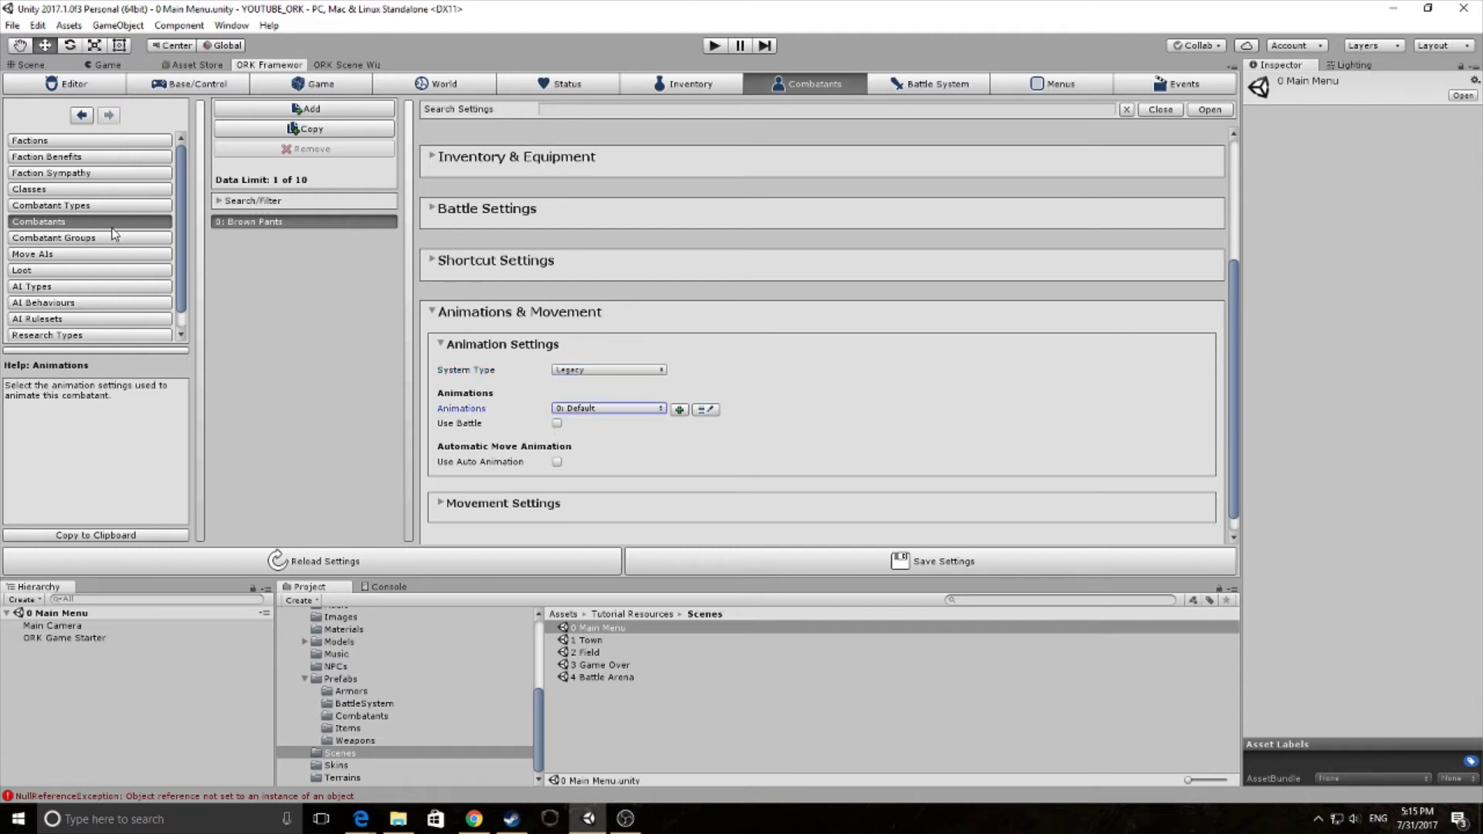
pyautogui.click(590, 412)
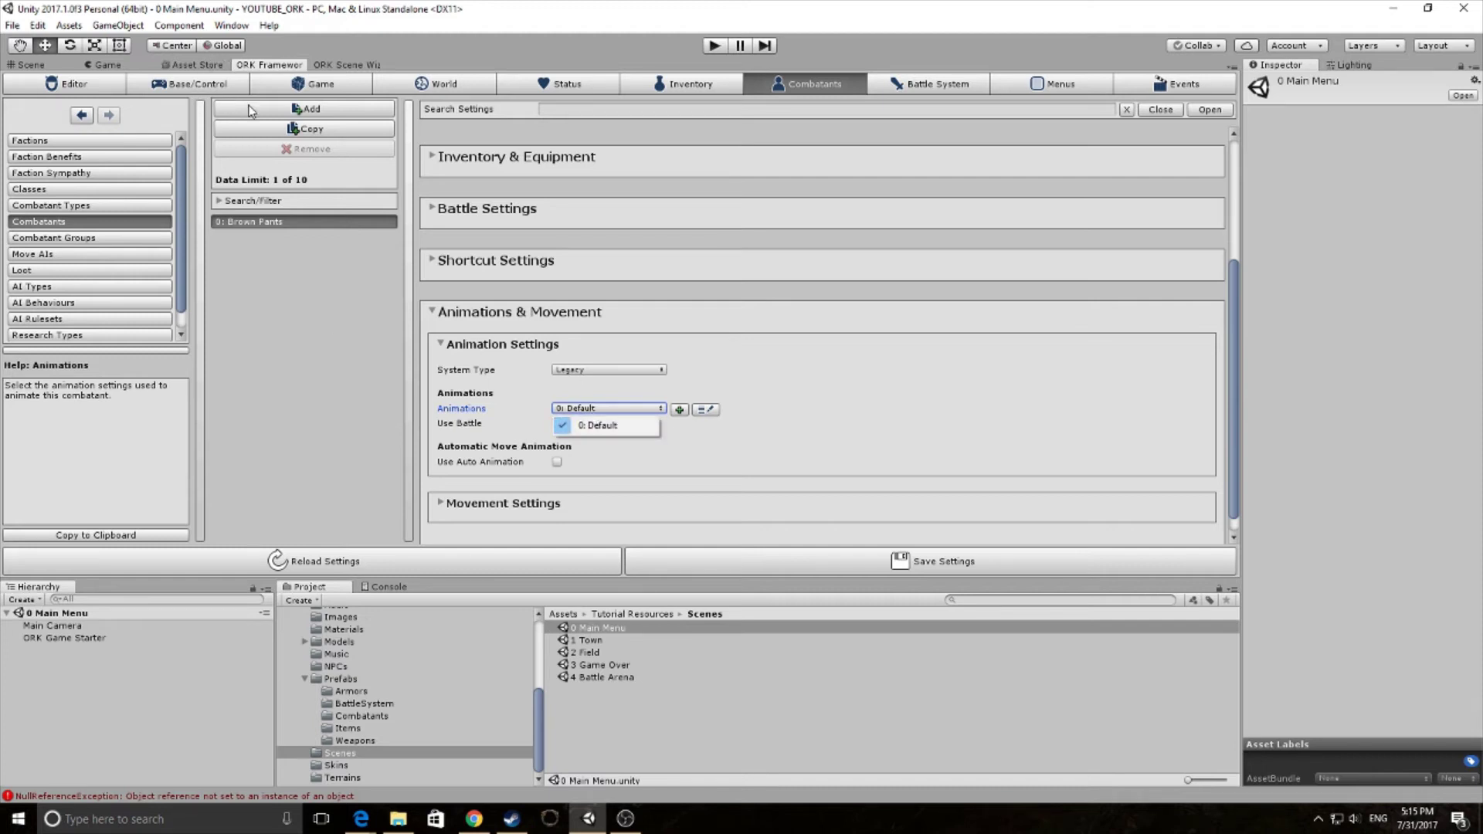
pyautogui.click(308, 398)
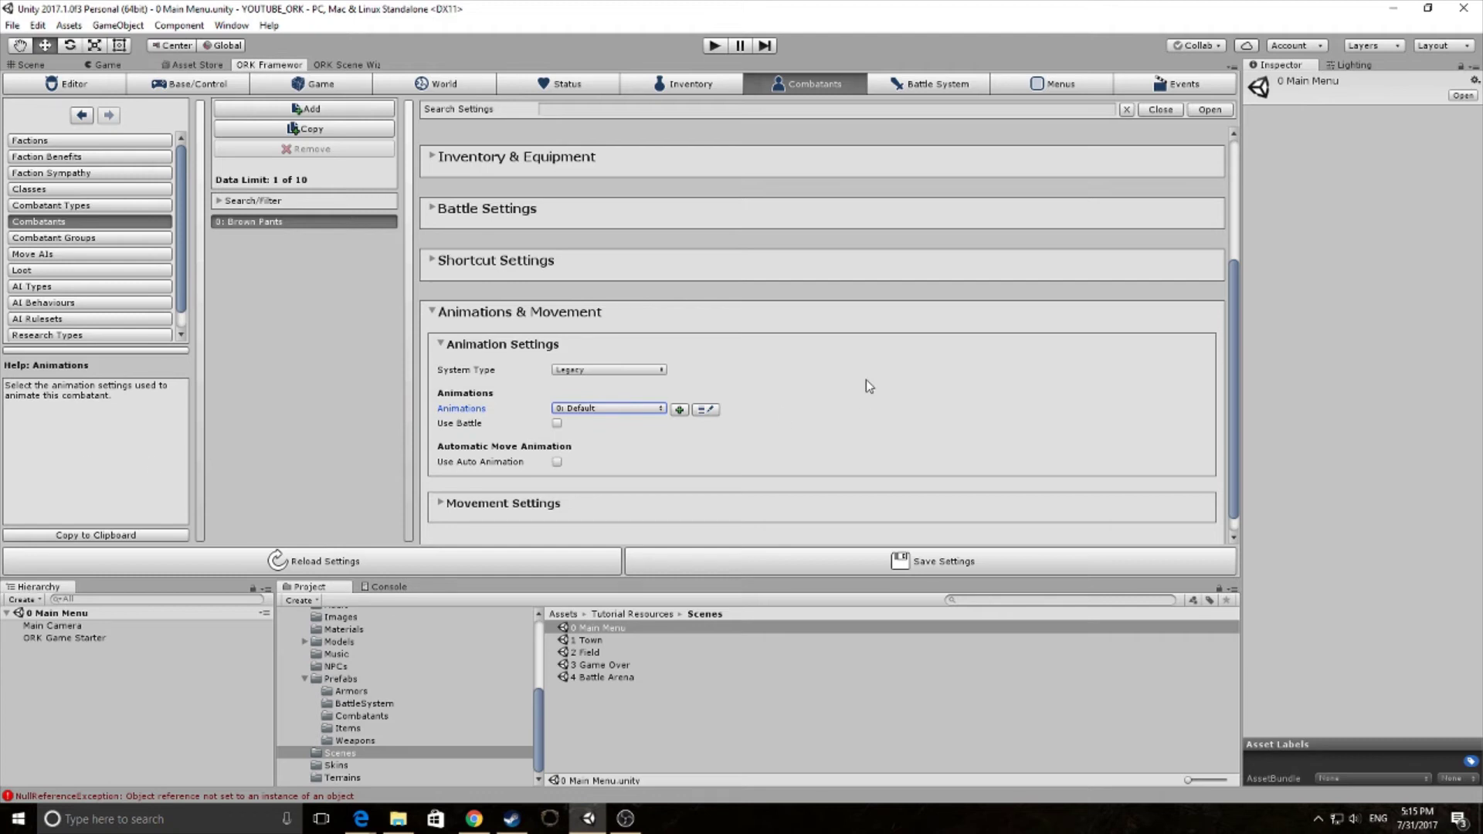
# Enable Use Auto Animation under the combatant's Automatic Move Animation settings and save the project settings.
pyautogui.click(557, 462)
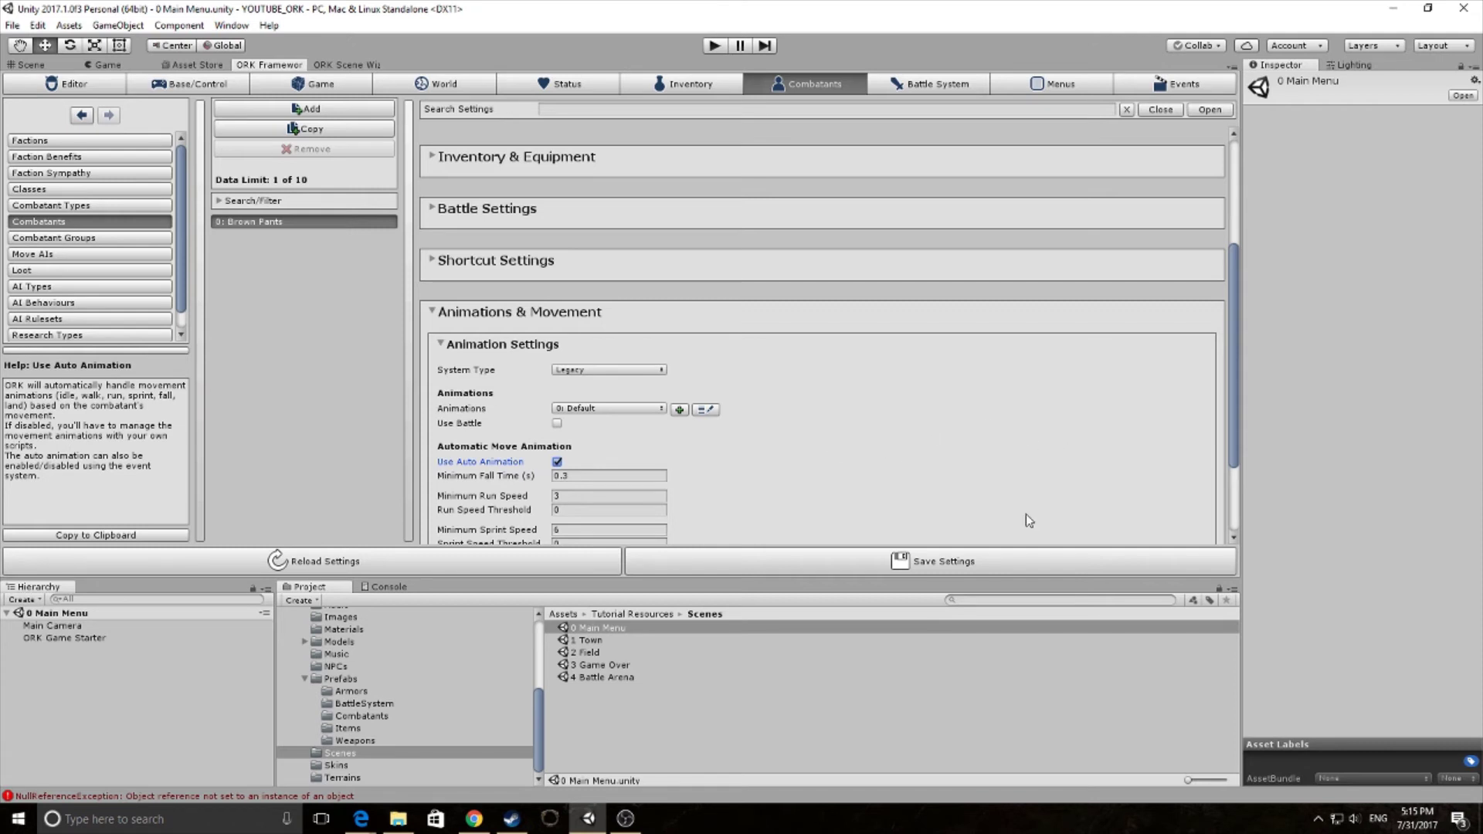
pyautogui.scroll(-1, 695, 465)
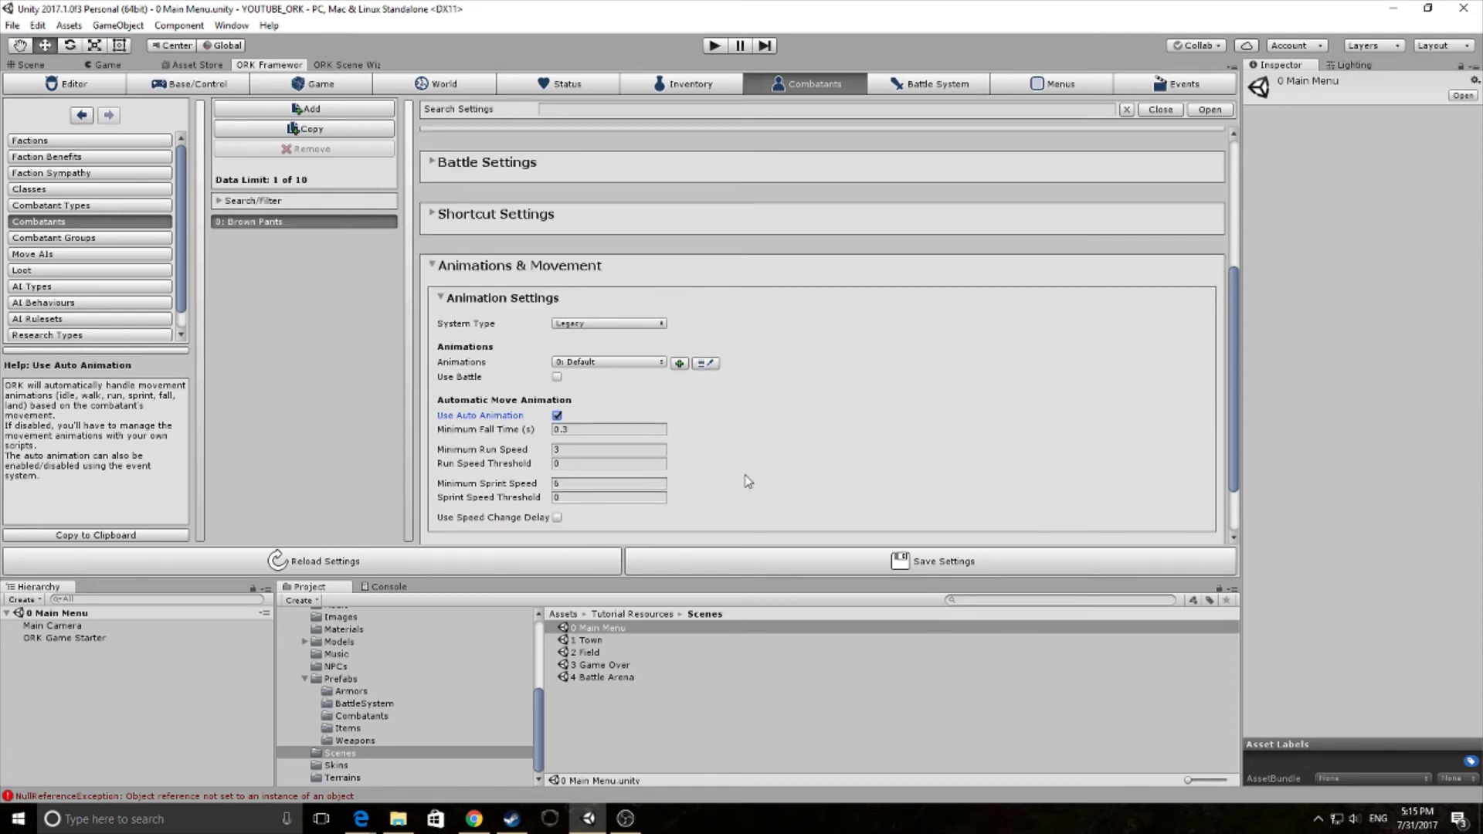
pyautogui.moveTo(483, 464)
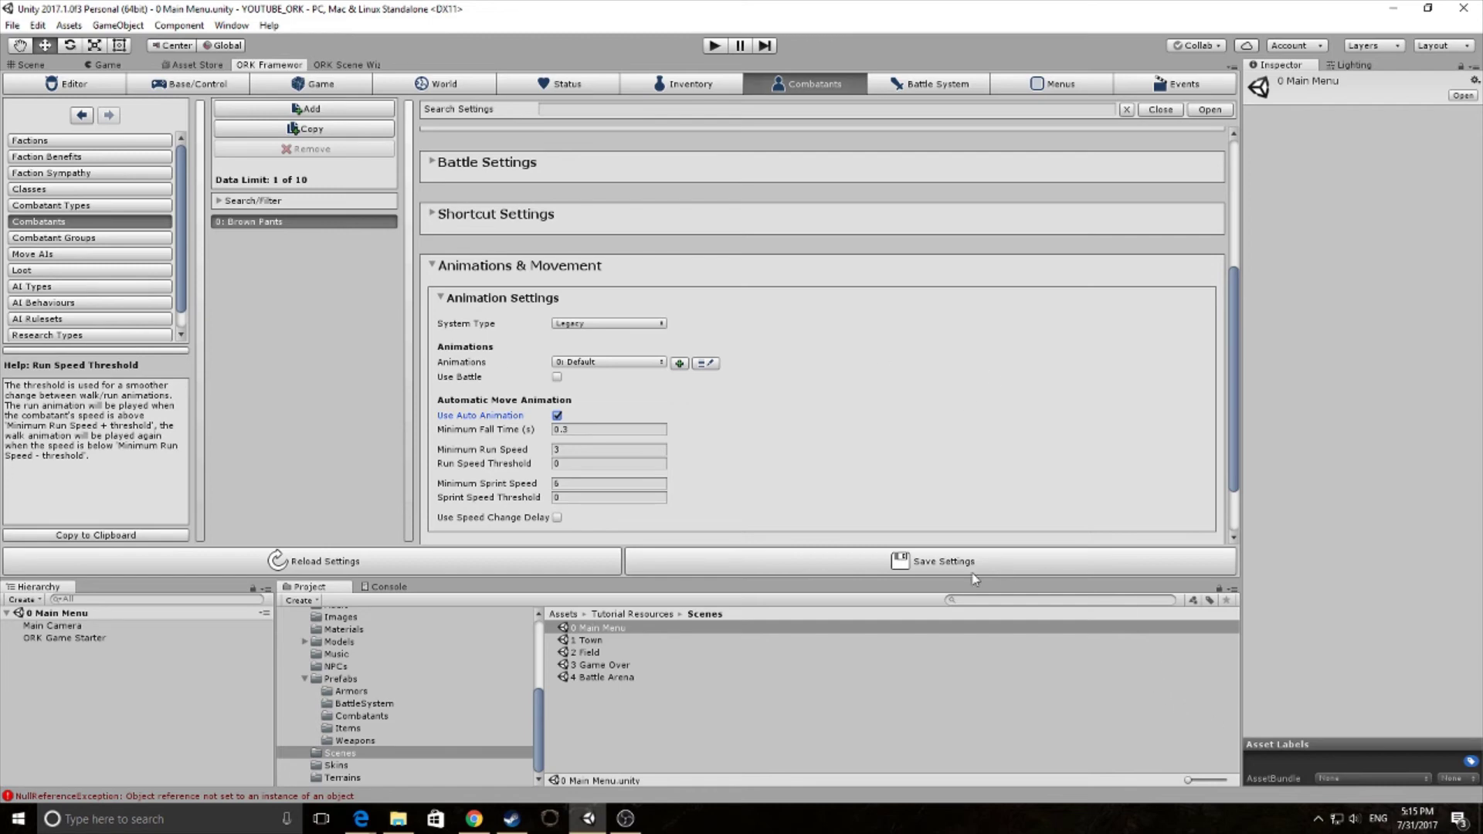
pyautogui.click(764, 572)
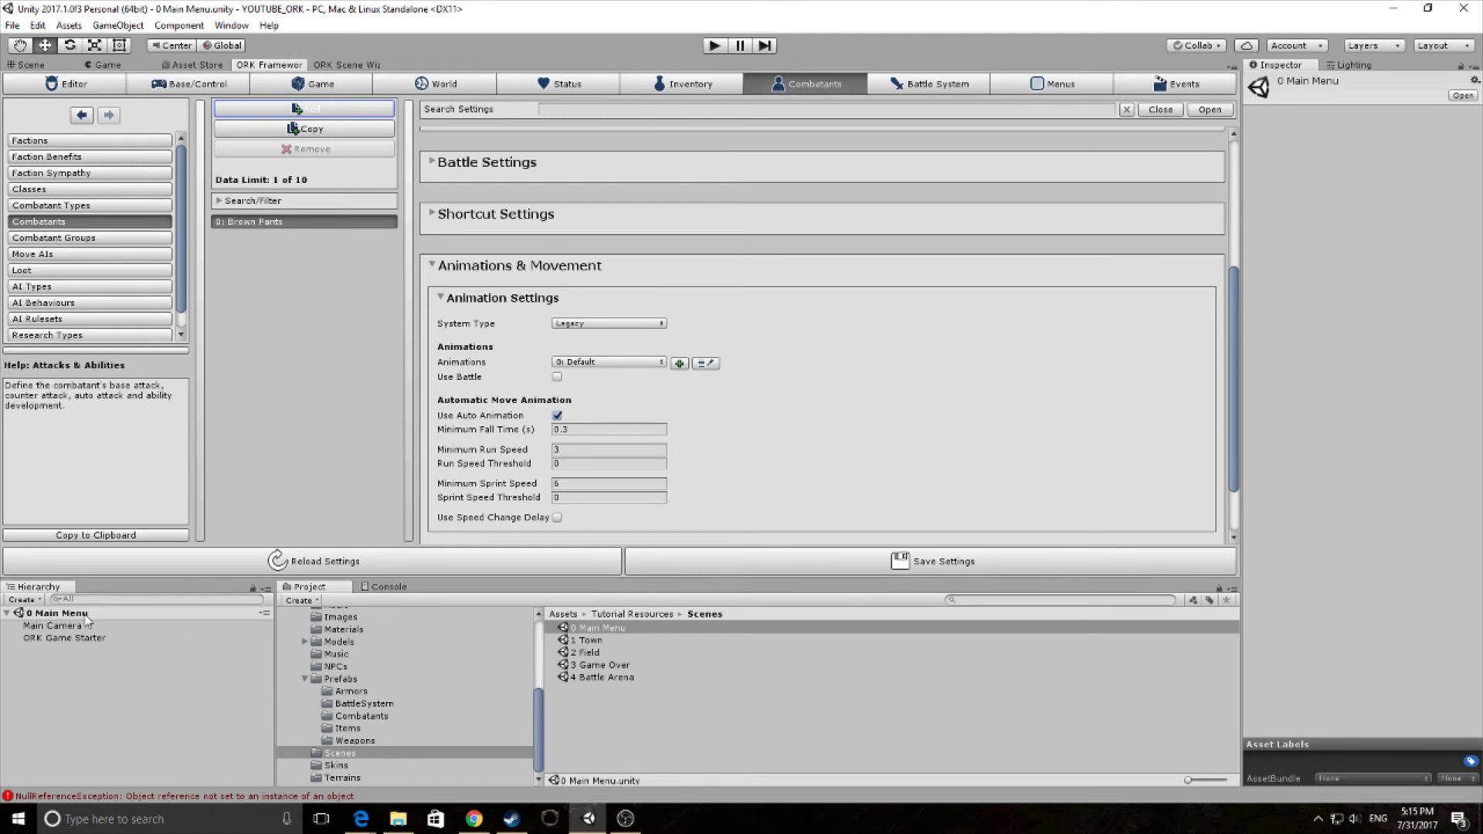
# Play-test a new game, moving the Brown Pants character along the town paths to check its movement animations.
pyautogui.click(726, 47)
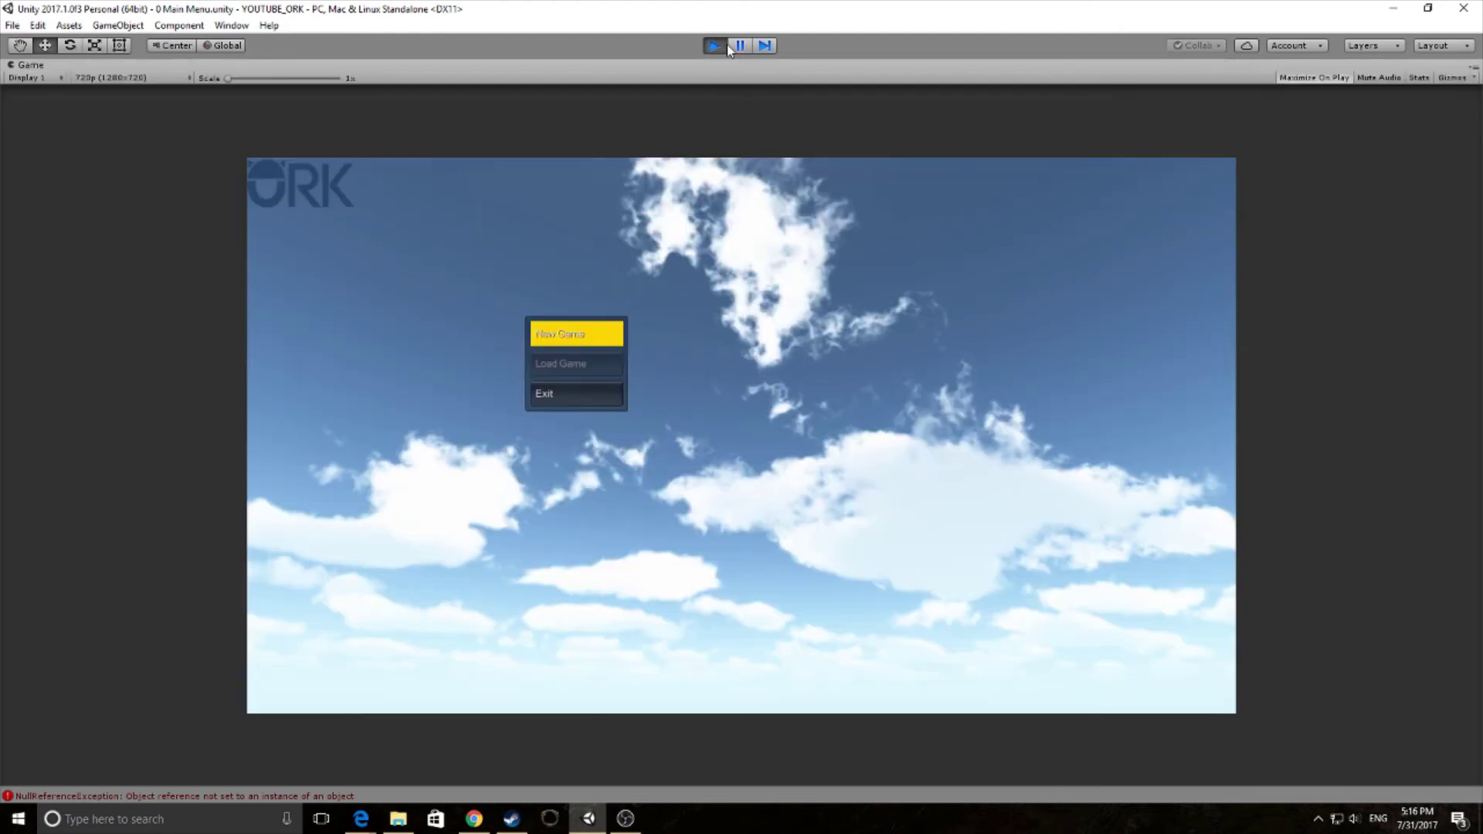
pyautogui.click(560, 337)
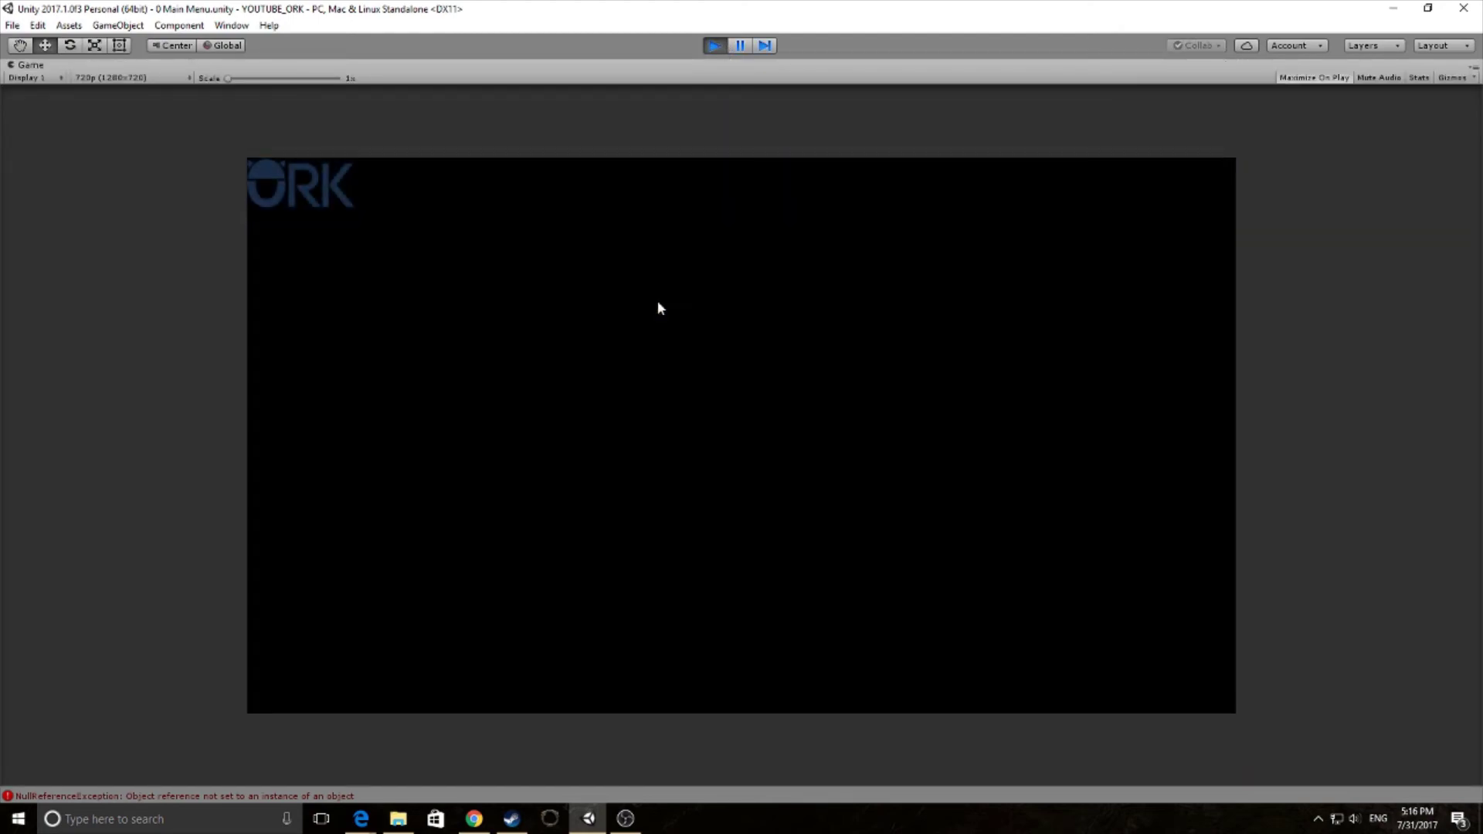
pyautogui.press('w')
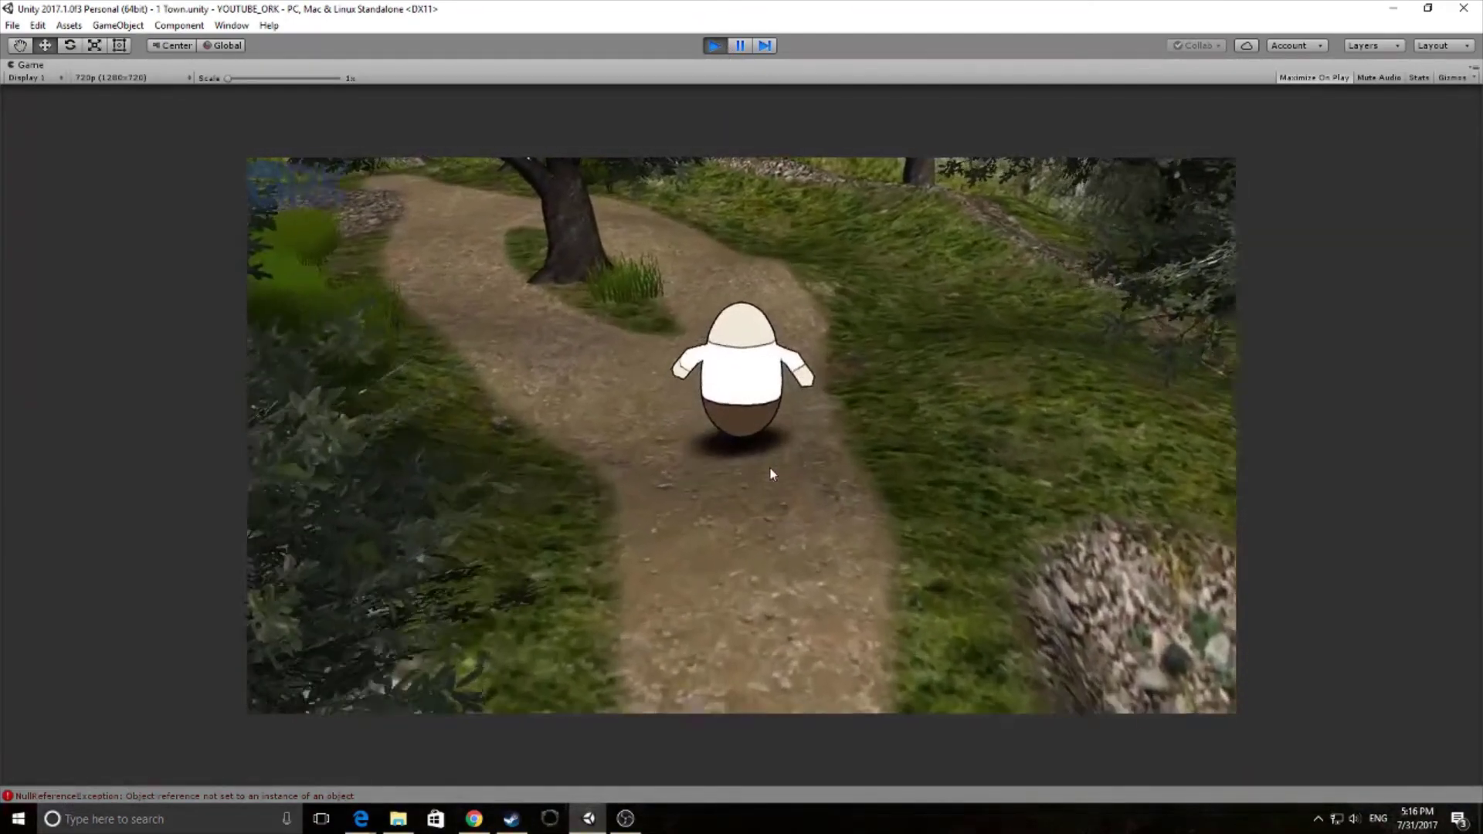
pyautogui.press('w')
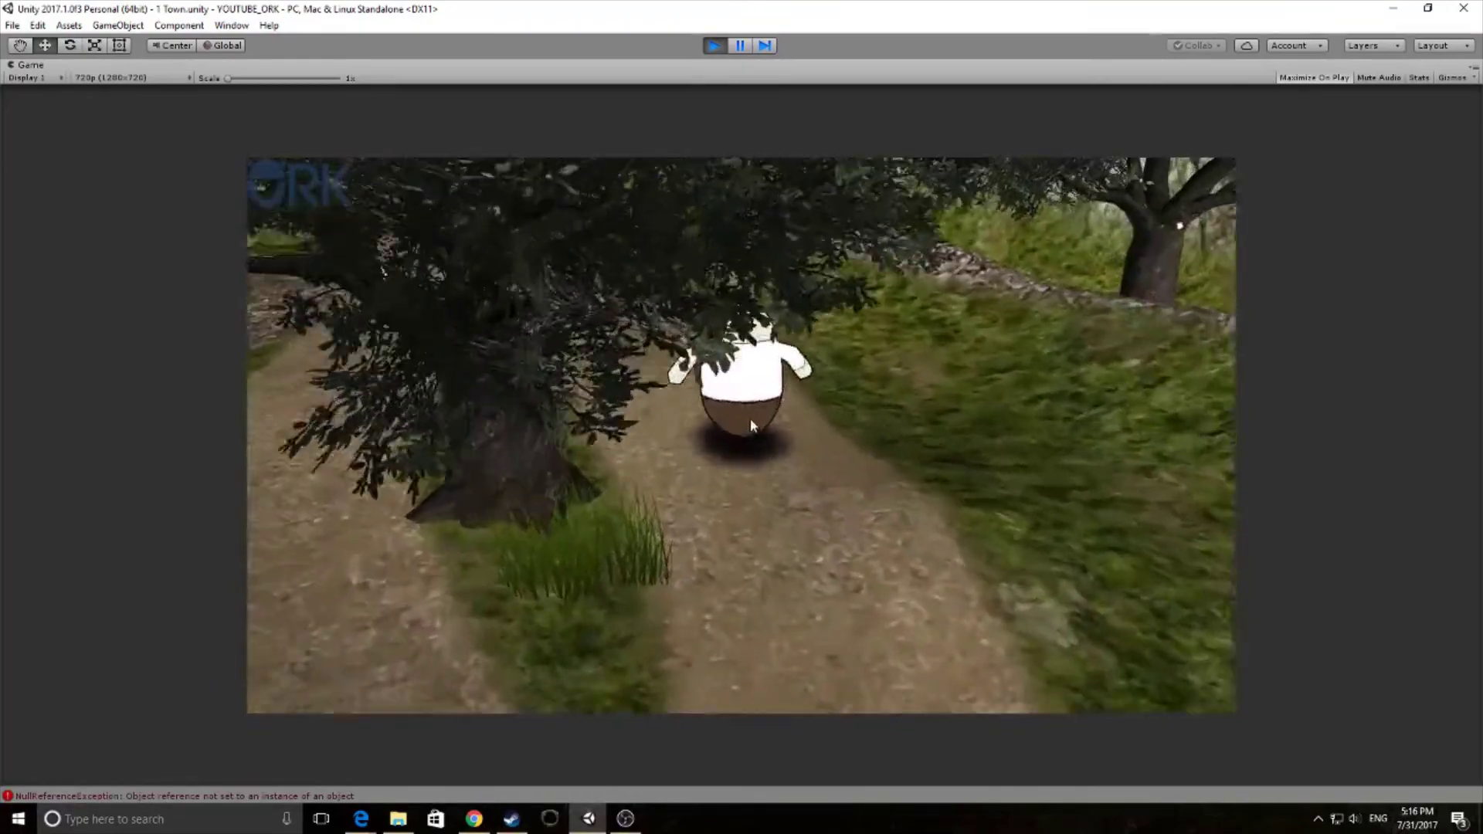
pyautogui.press('w')
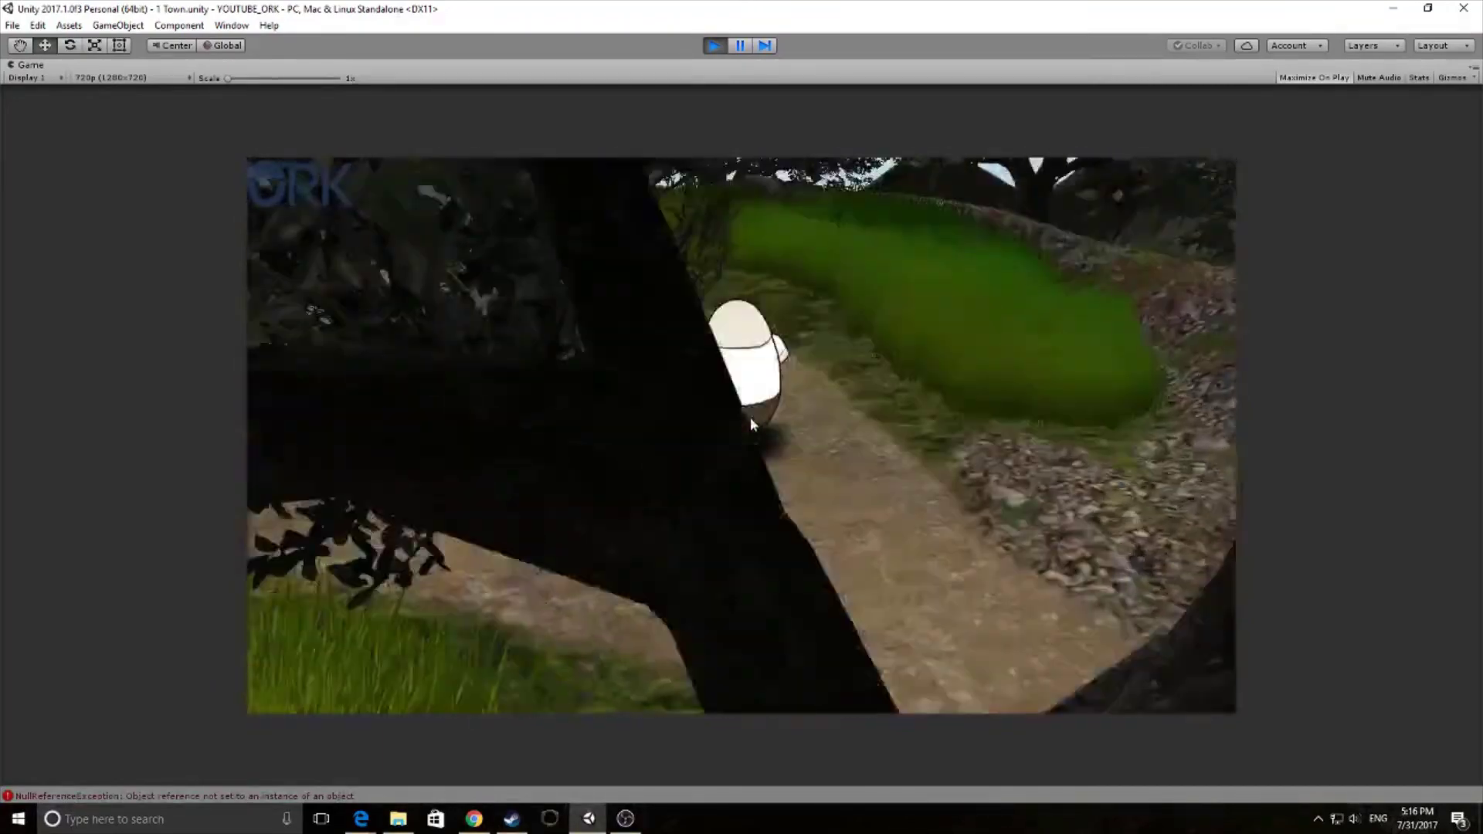
pyautogui.press('w')
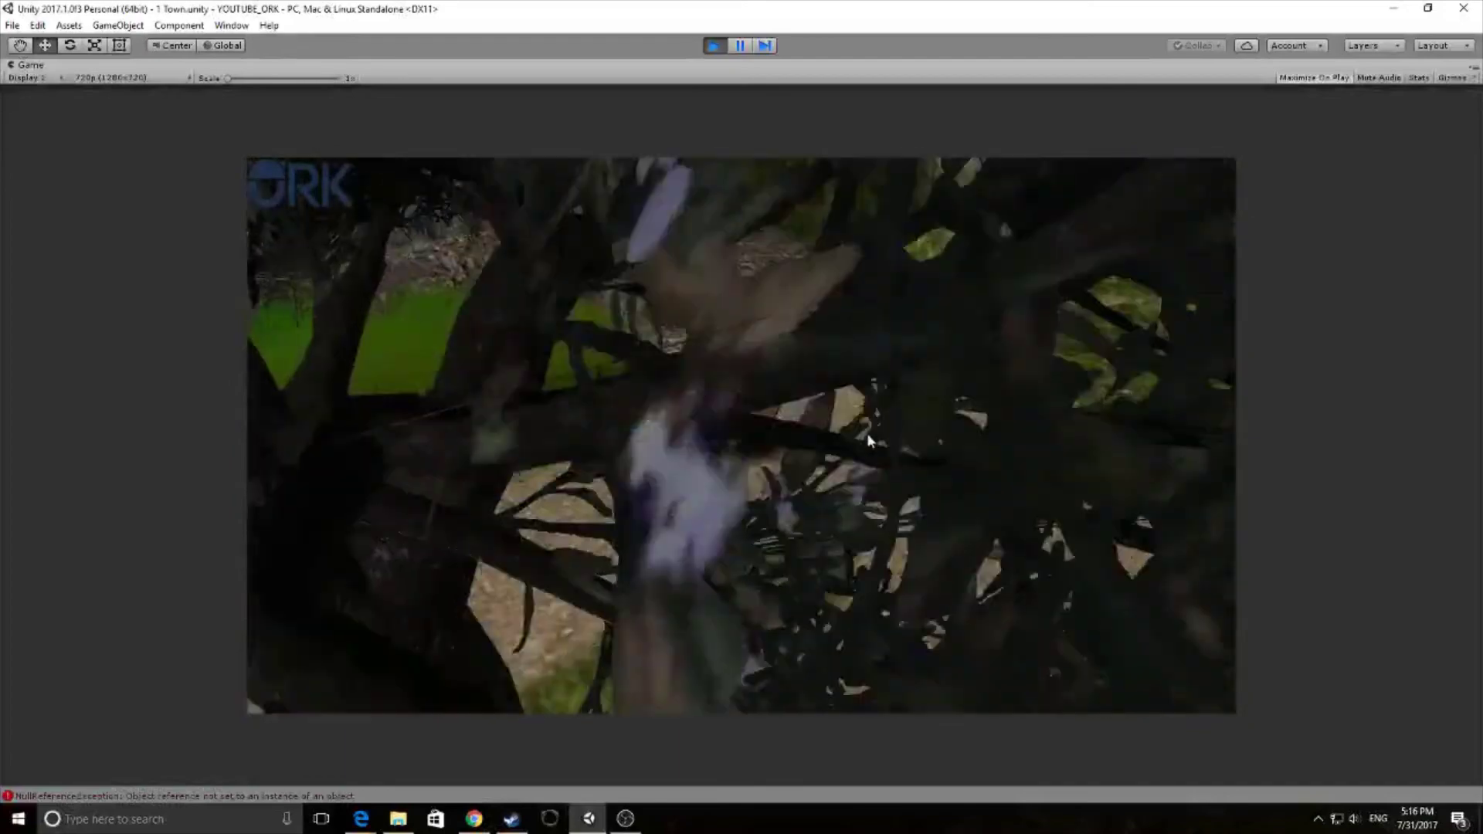
pyautogui.press('w')
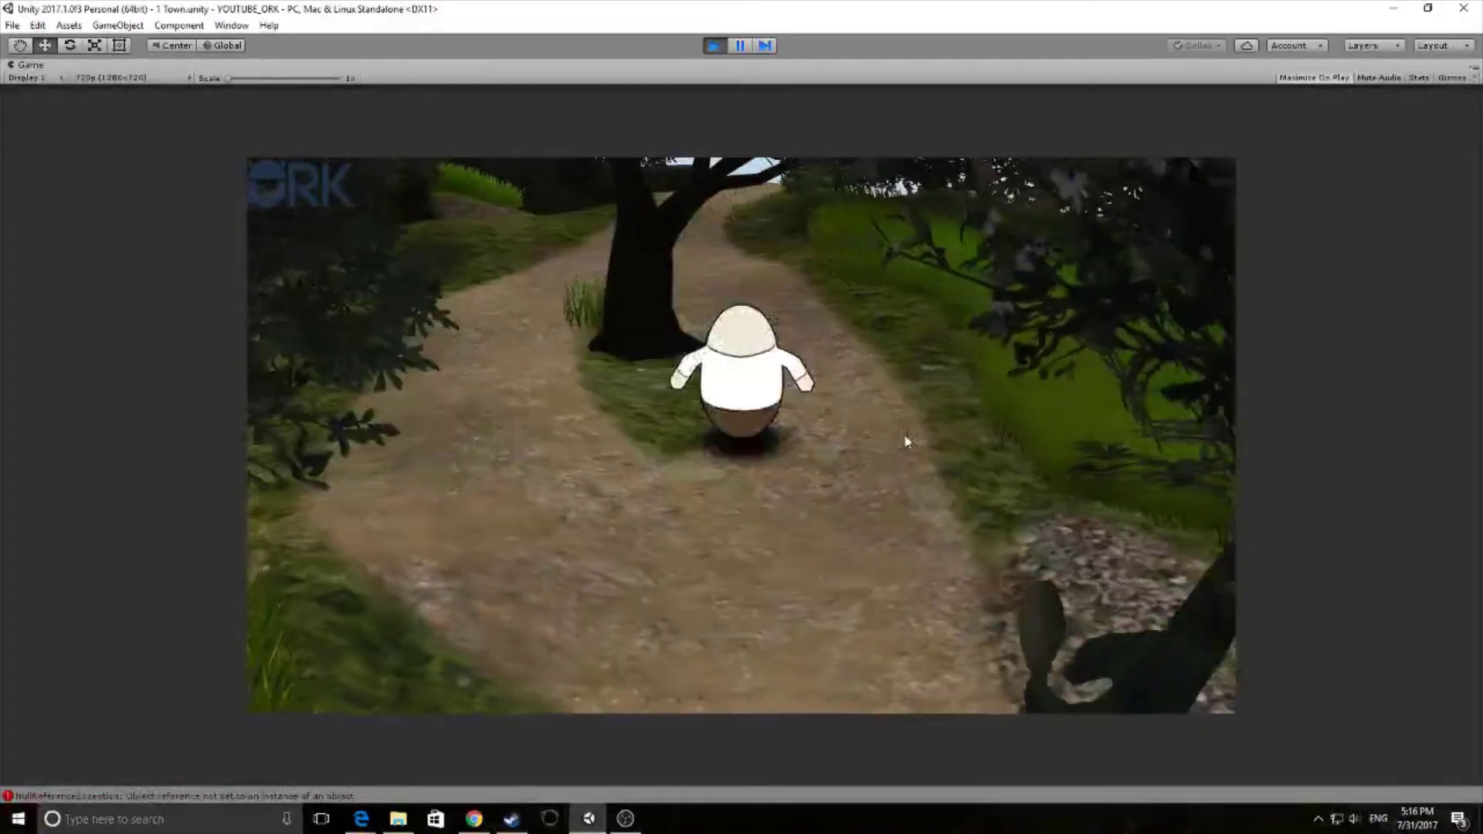
pyautogui.press('w')
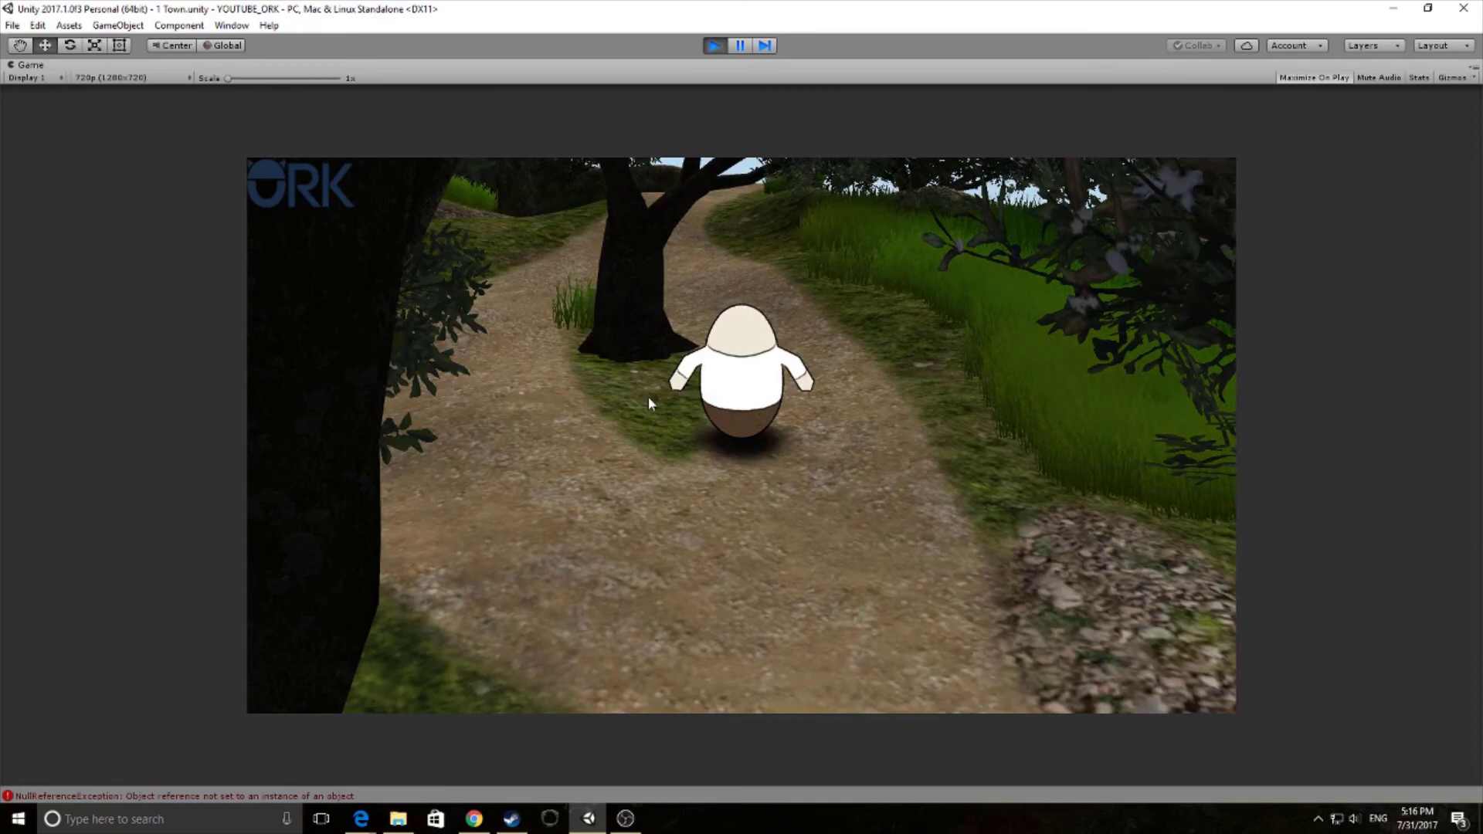
pyautogui.press('a')
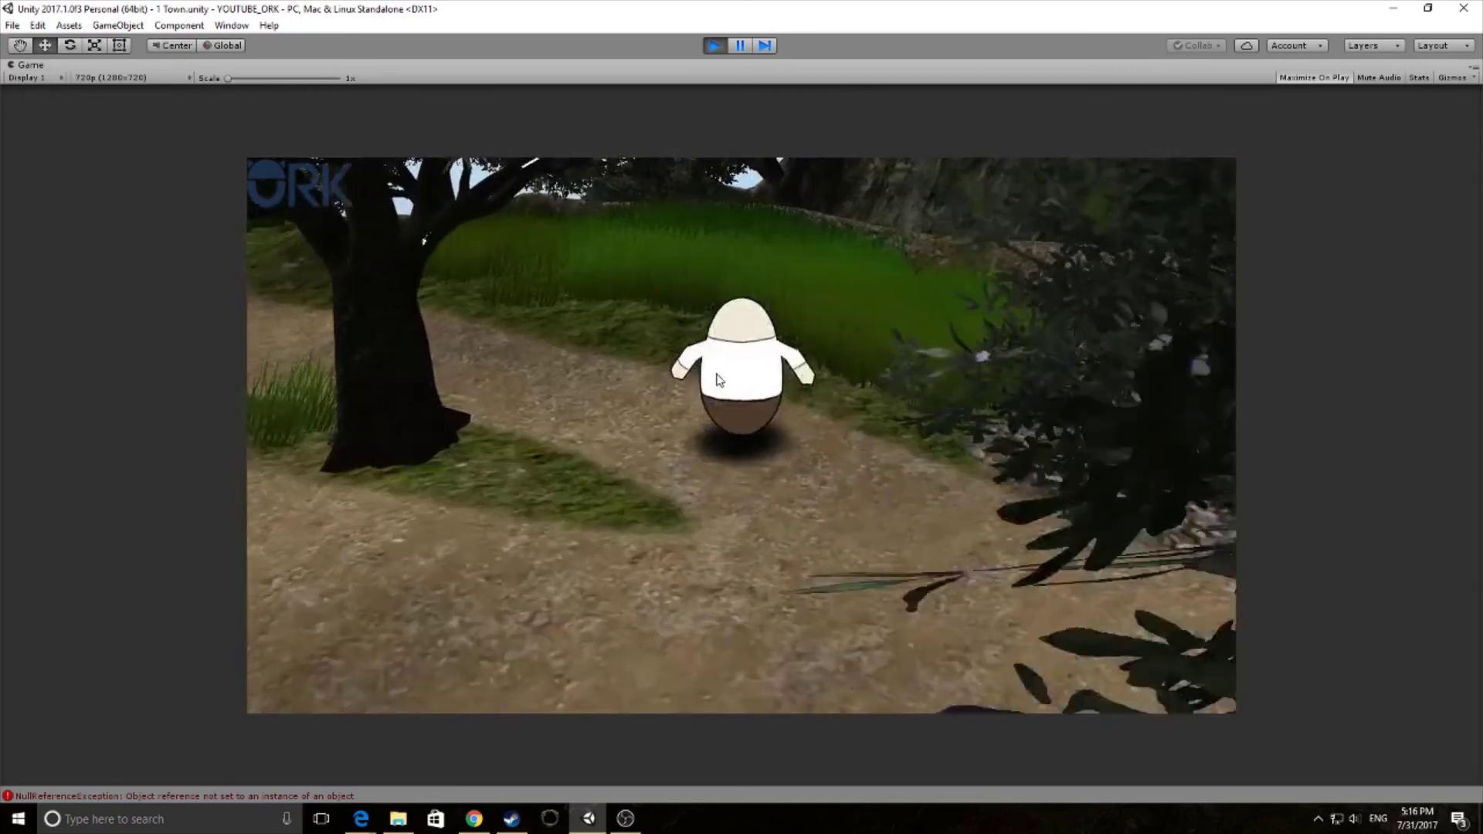
pyautogui.press('w')
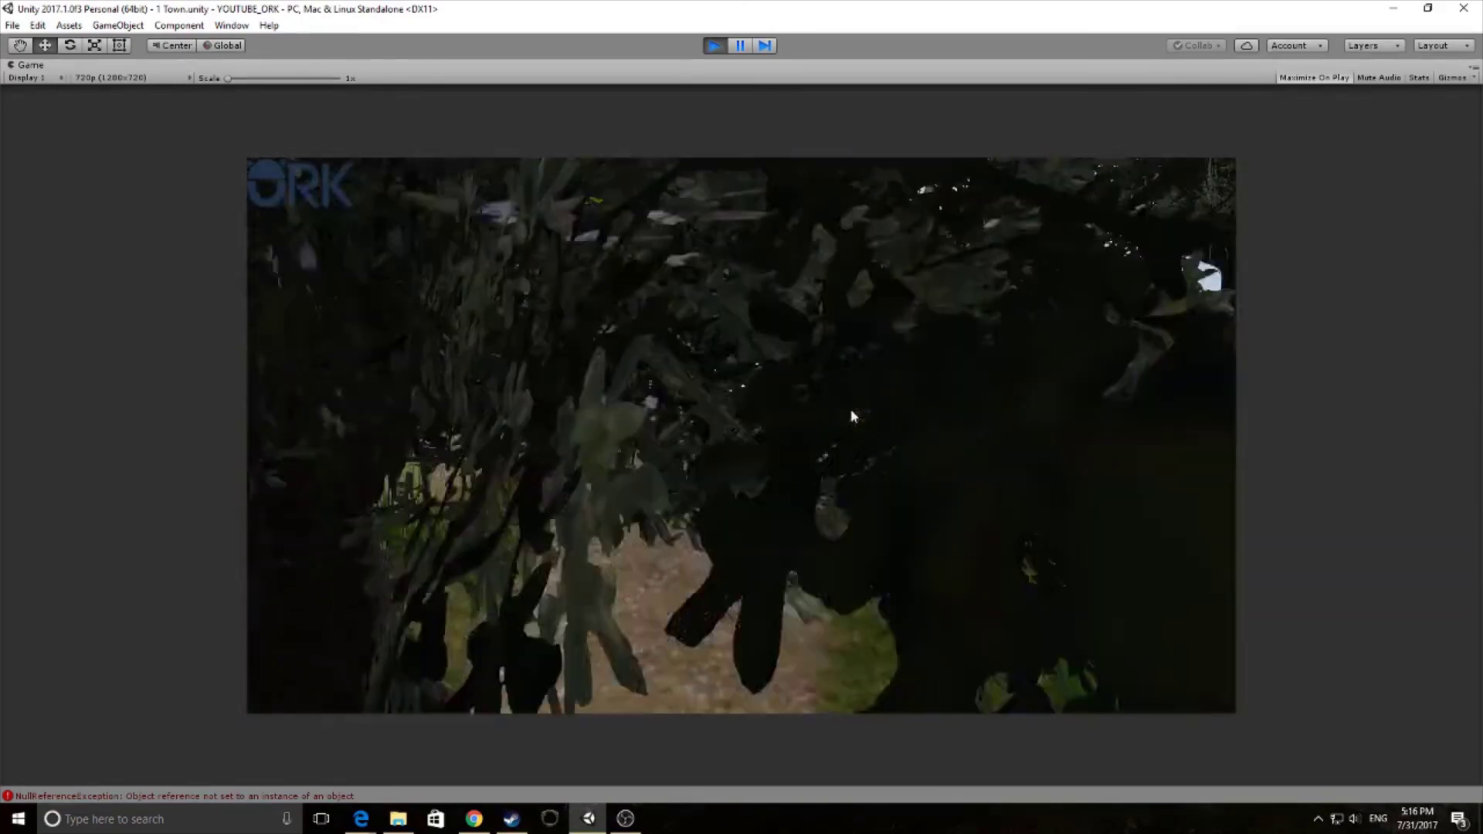
pyautogui.press('w')
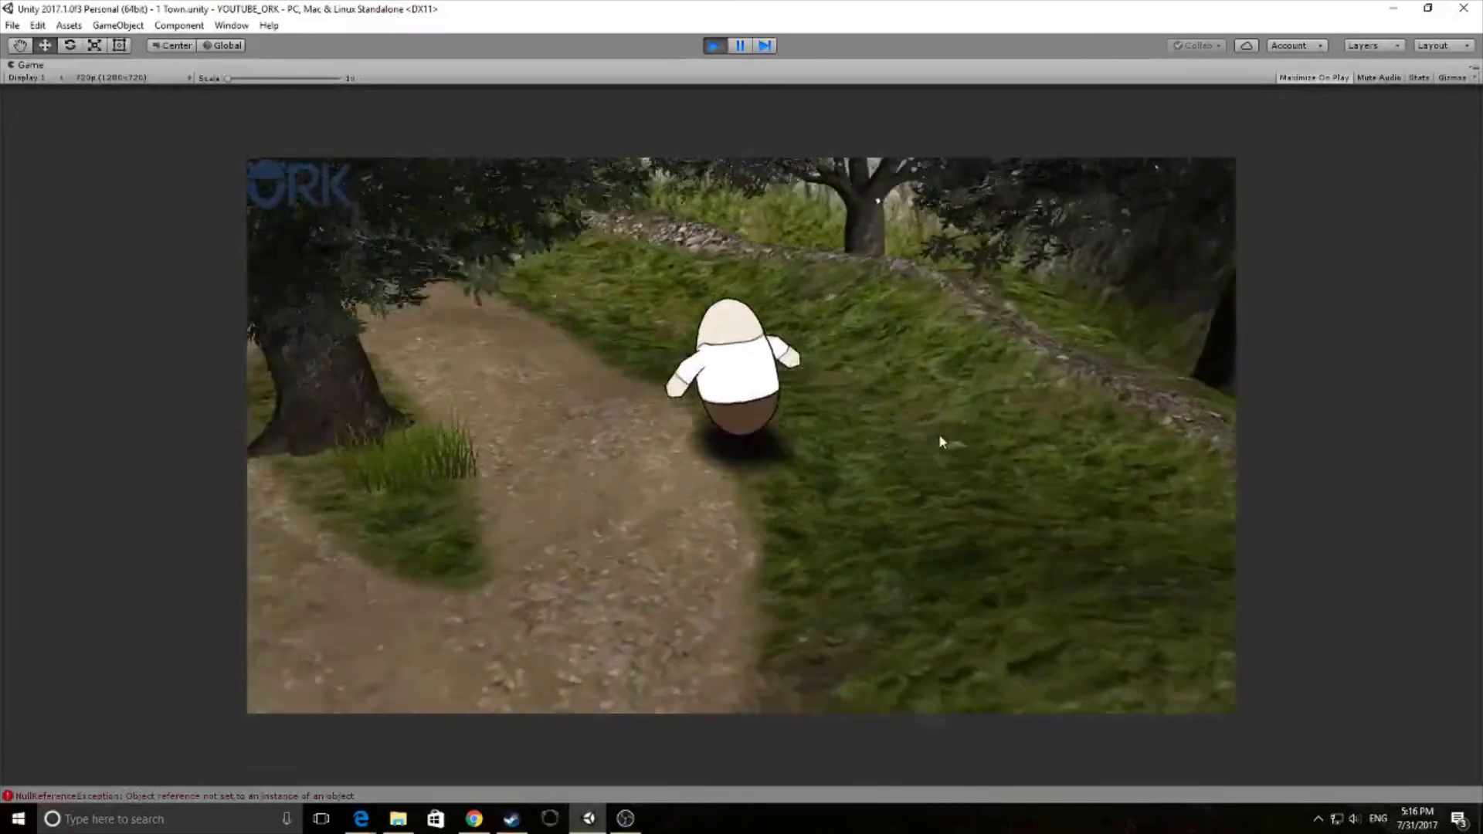
pyautogui.press('w')
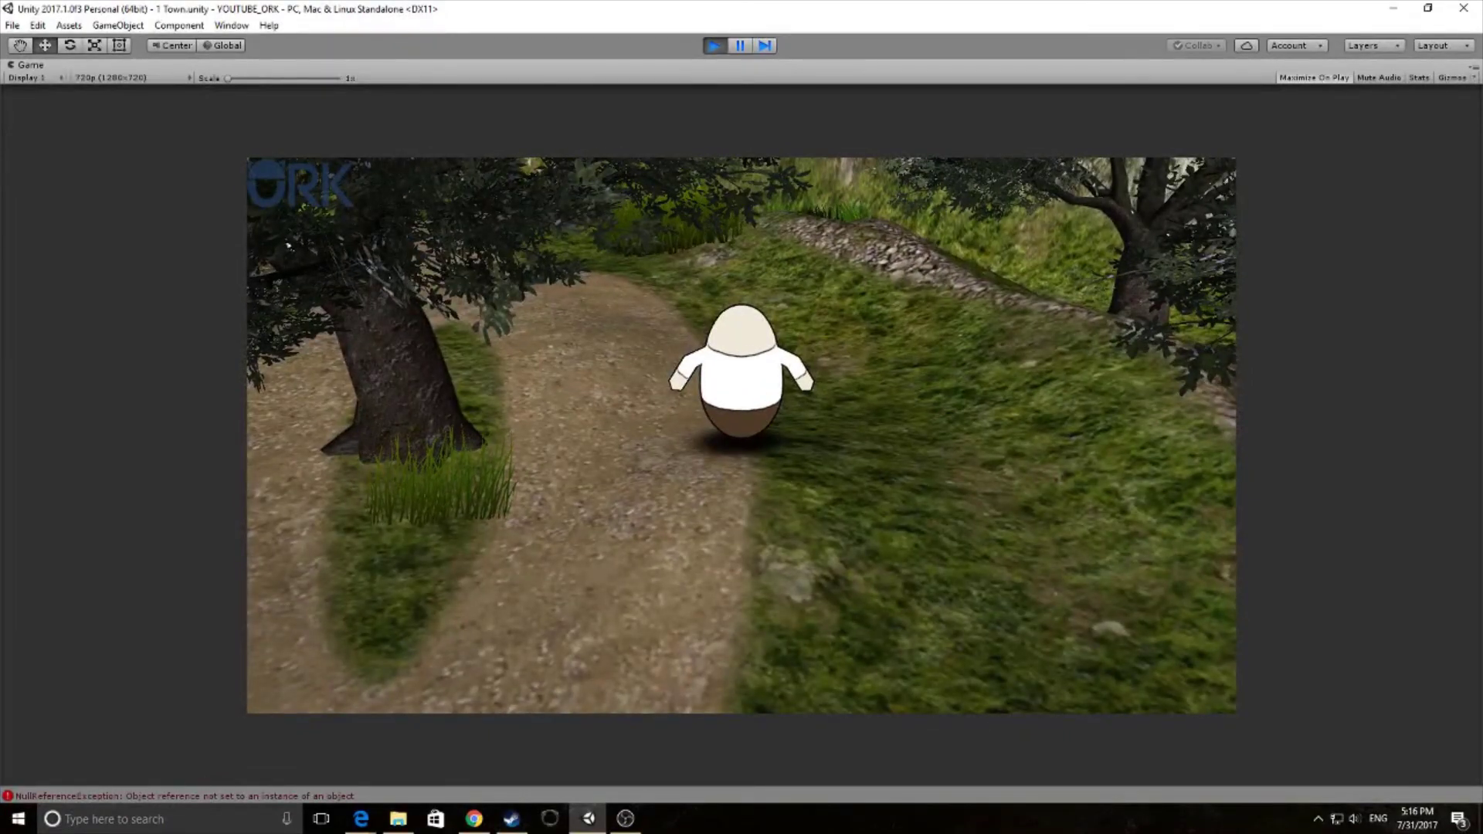